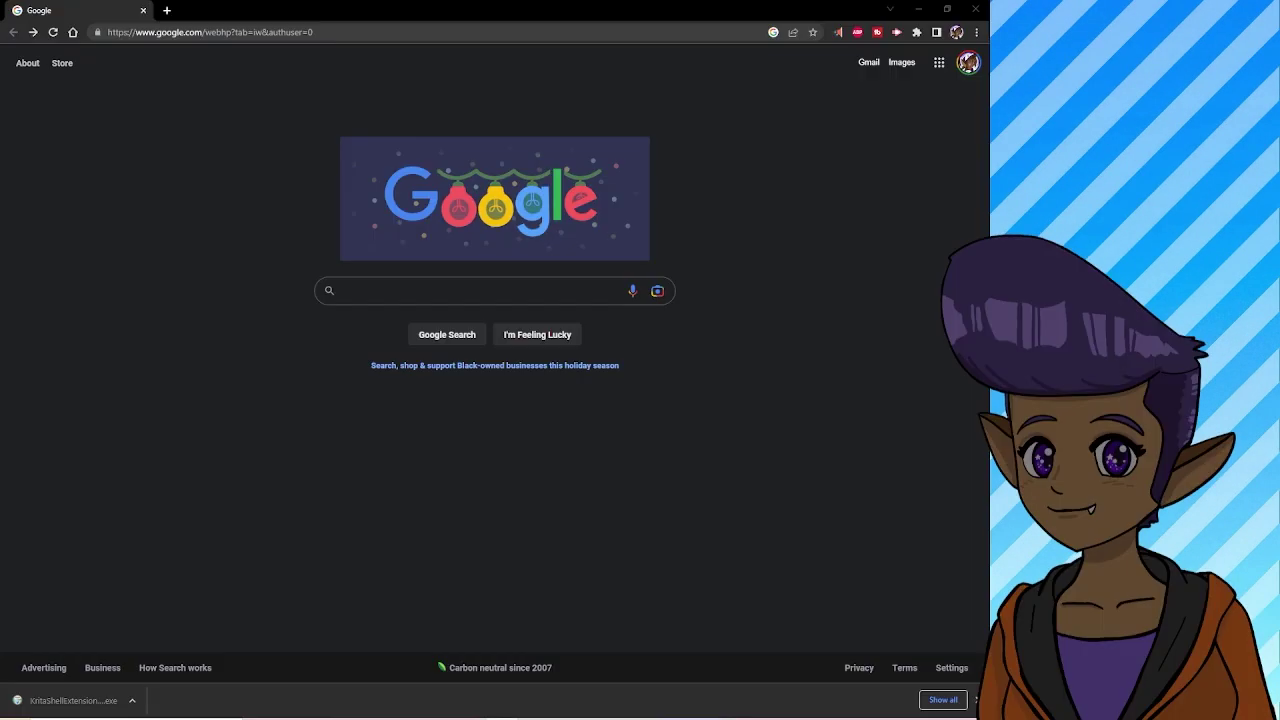
Find Krita's official site through a Google search for "krita" and download its 64-bit Windows installer.
{"action": "left_click", "coordinate": [432, 284]}
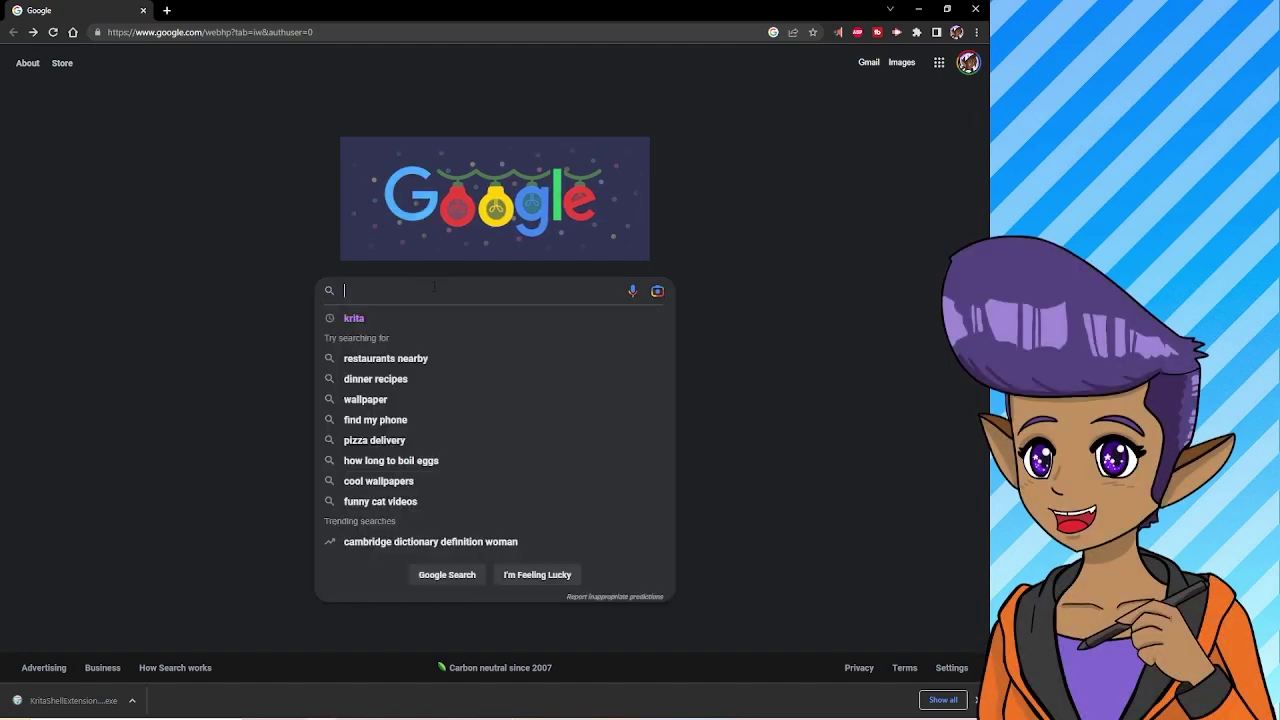
{"action": "type", "text": "krita"}
{"action": "key", "text": "Return"}
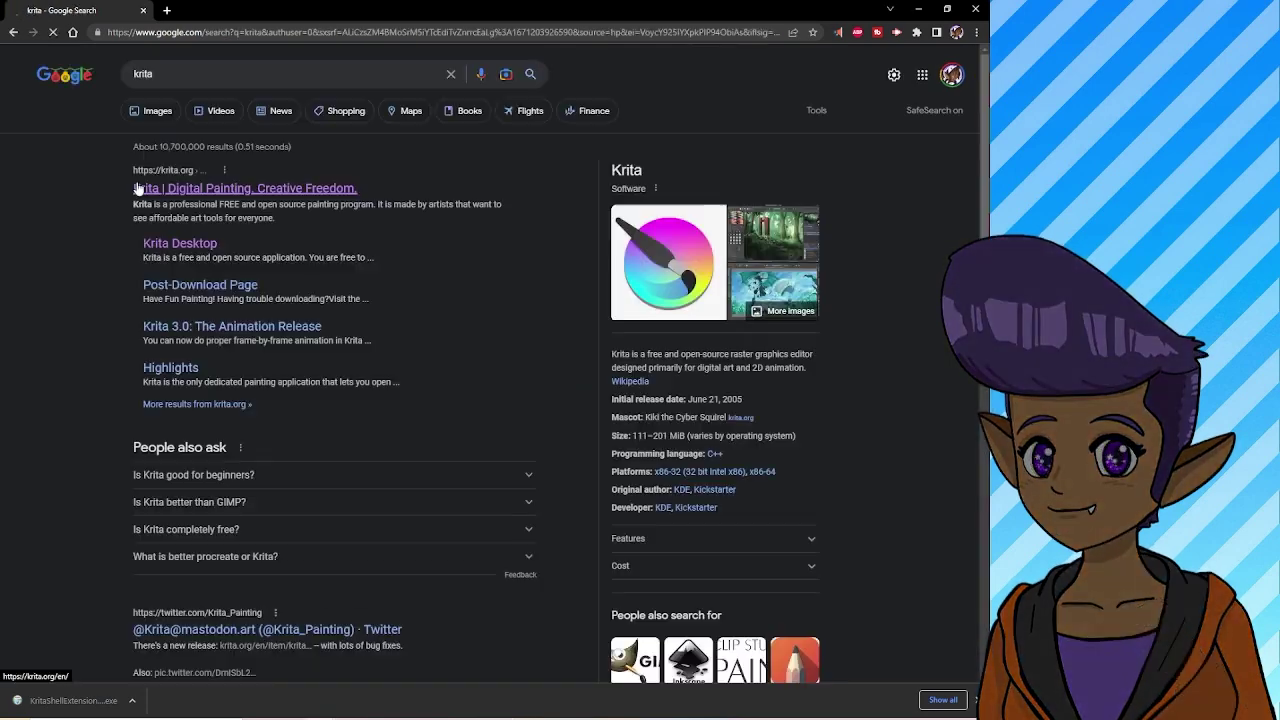
{"action": "left_click", "coordinate": [217, 196]}
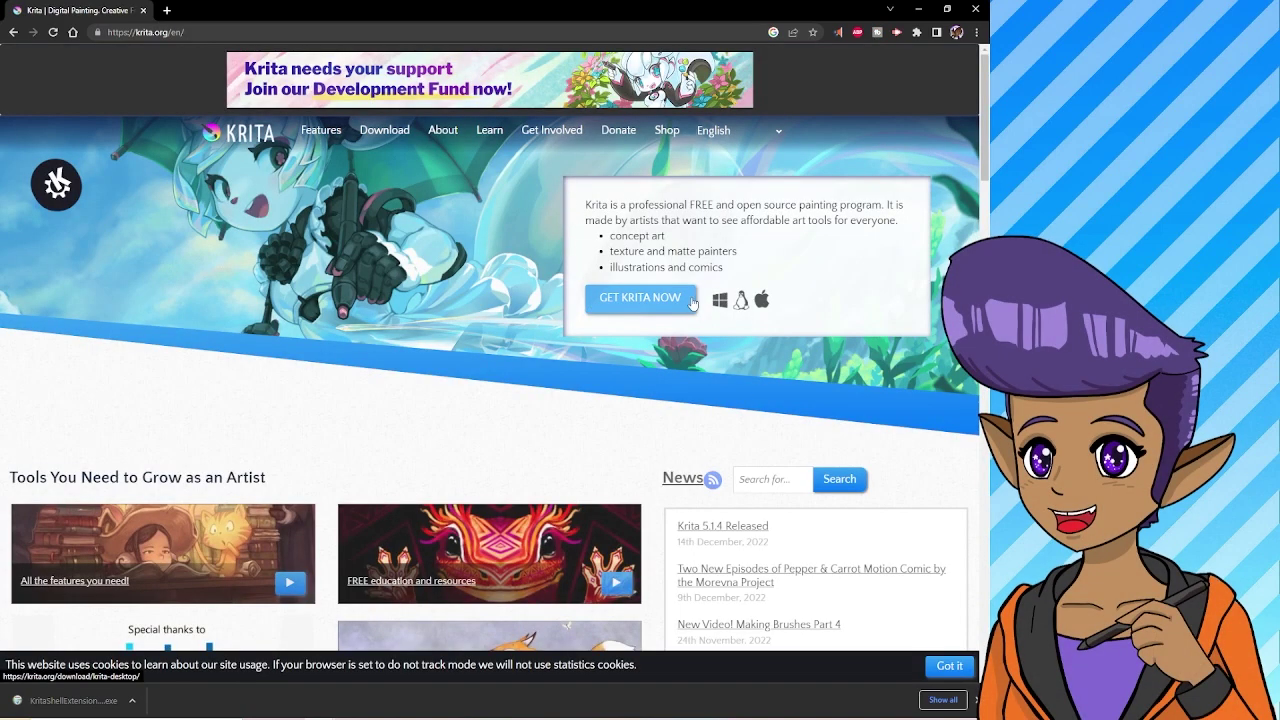
{"action": "left_click", "coordinate": [637, 308]}
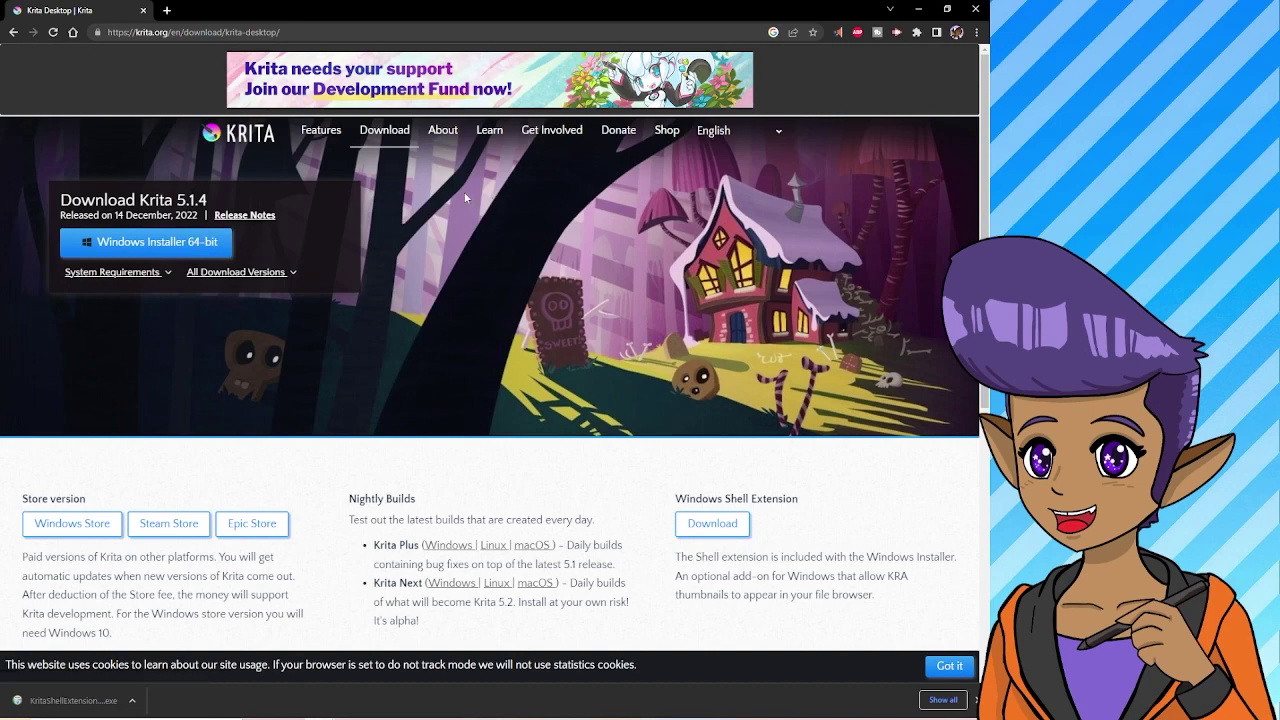
{"action": "left_click", "coordinate": [140, 242]}
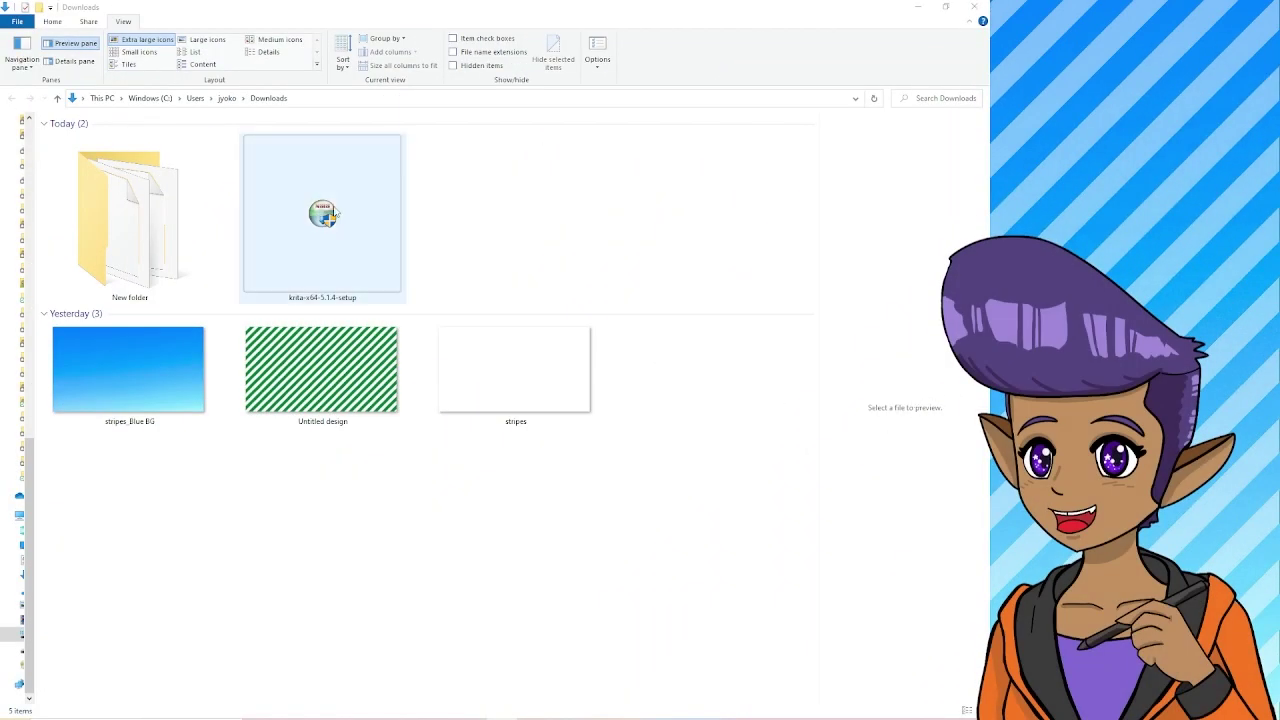
Run krita-x64-5.1.4-setup from the Downloads folder with English as the setup language and proceed to the license agreement.
{"action": "left_click", "coordinate": [333, 250]}
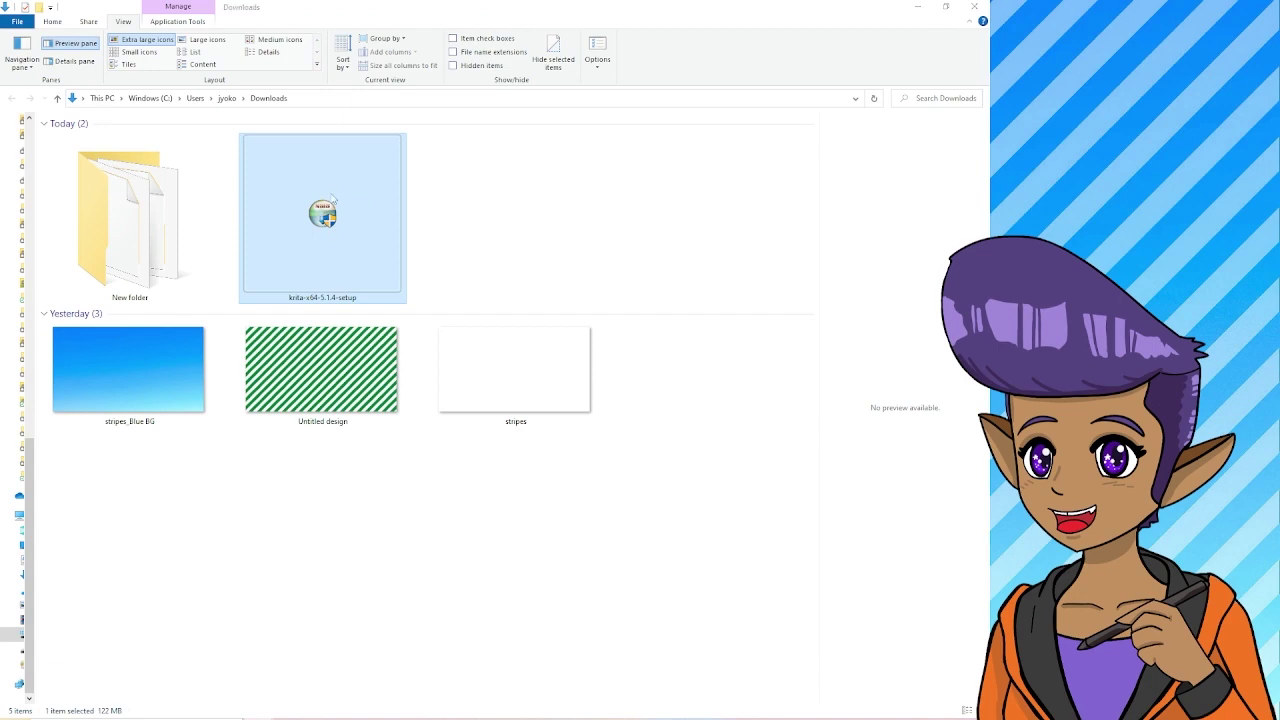
{"action": "double_click", "coordinate": [322, 214]}
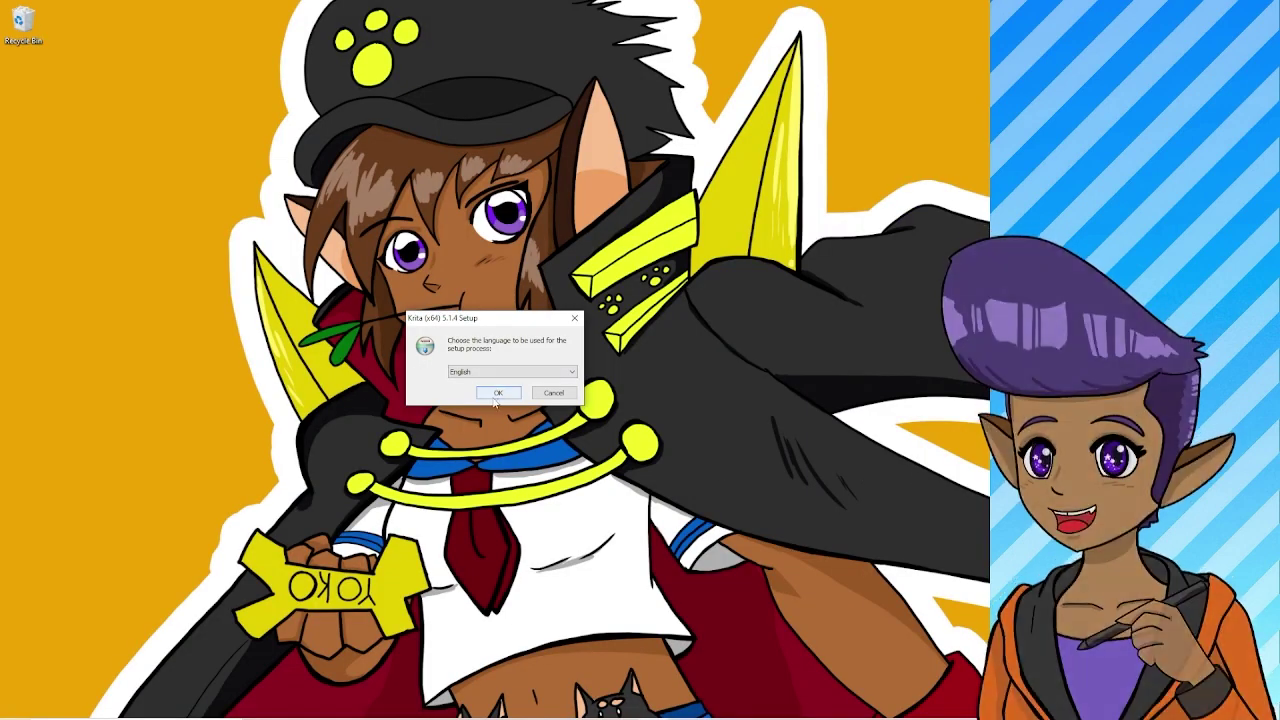
{"action": "left_click", "coordinate": [495, 391]}
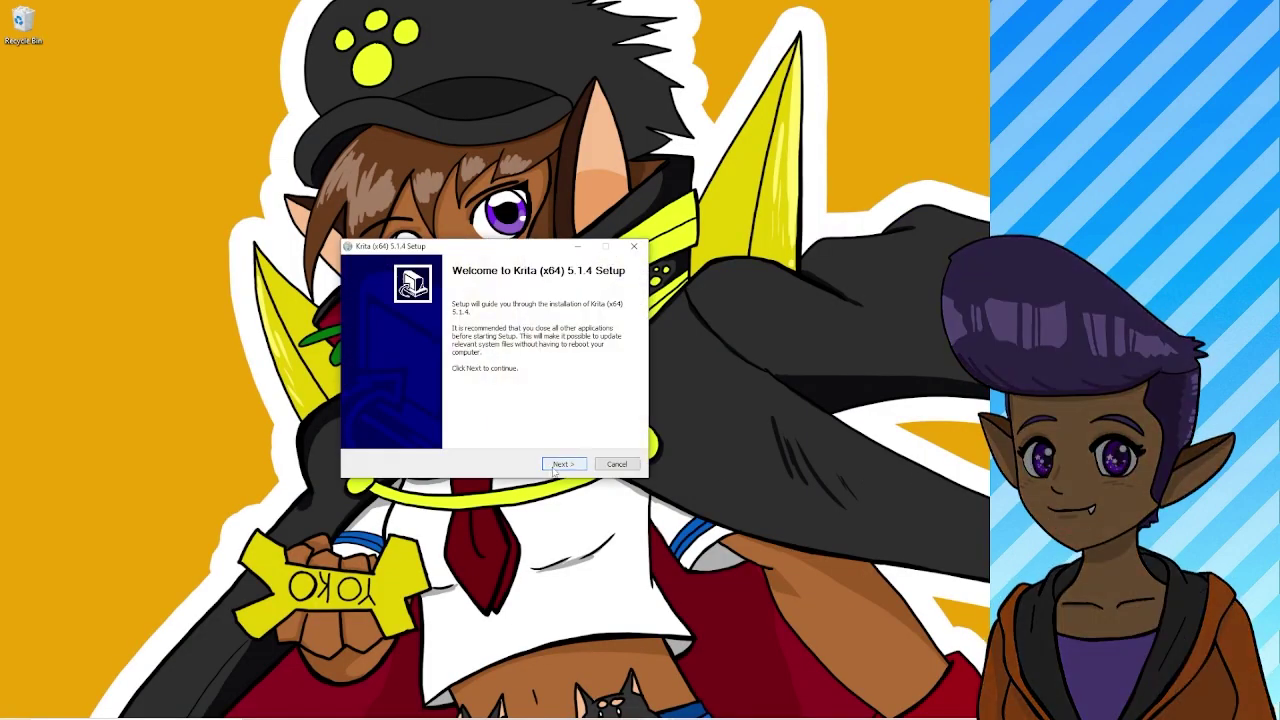
{"action": "left_click", "coordinate": [565, 463]}
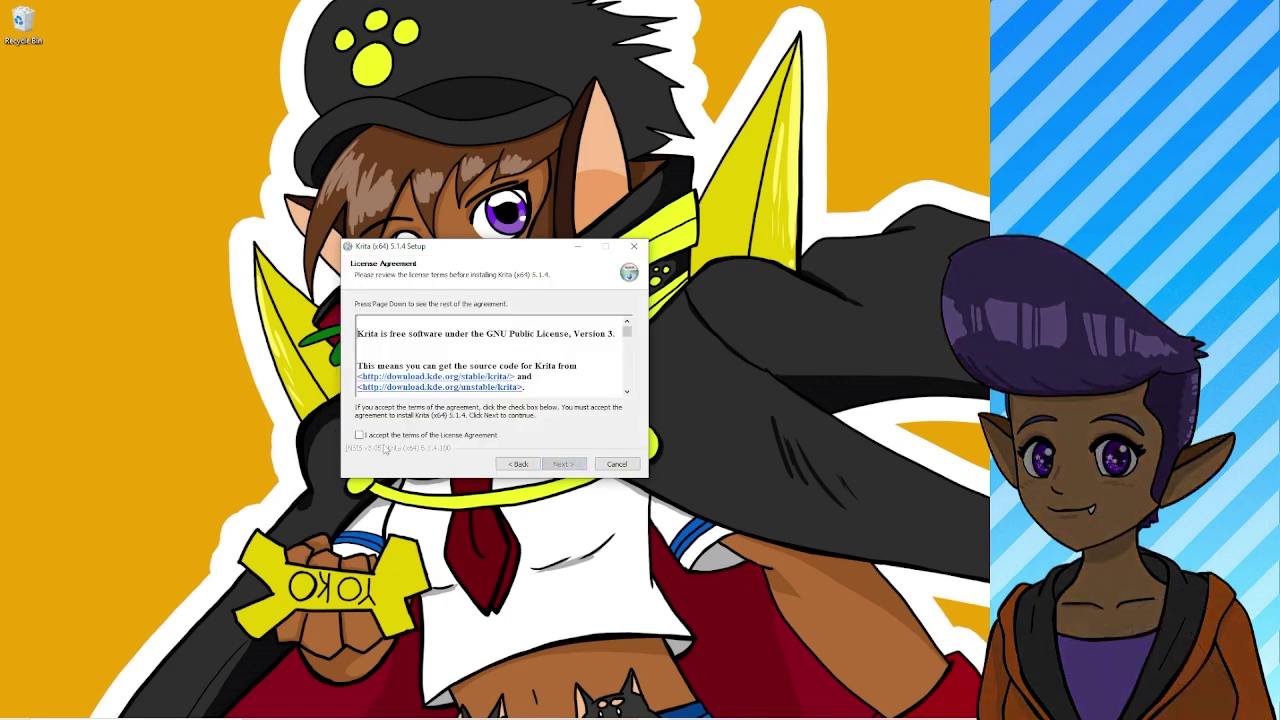
Accept the terms of Krita's license agreement, skim through its text and continue the setup.
{"action": "left_click", "coordinate": [359, 435]}
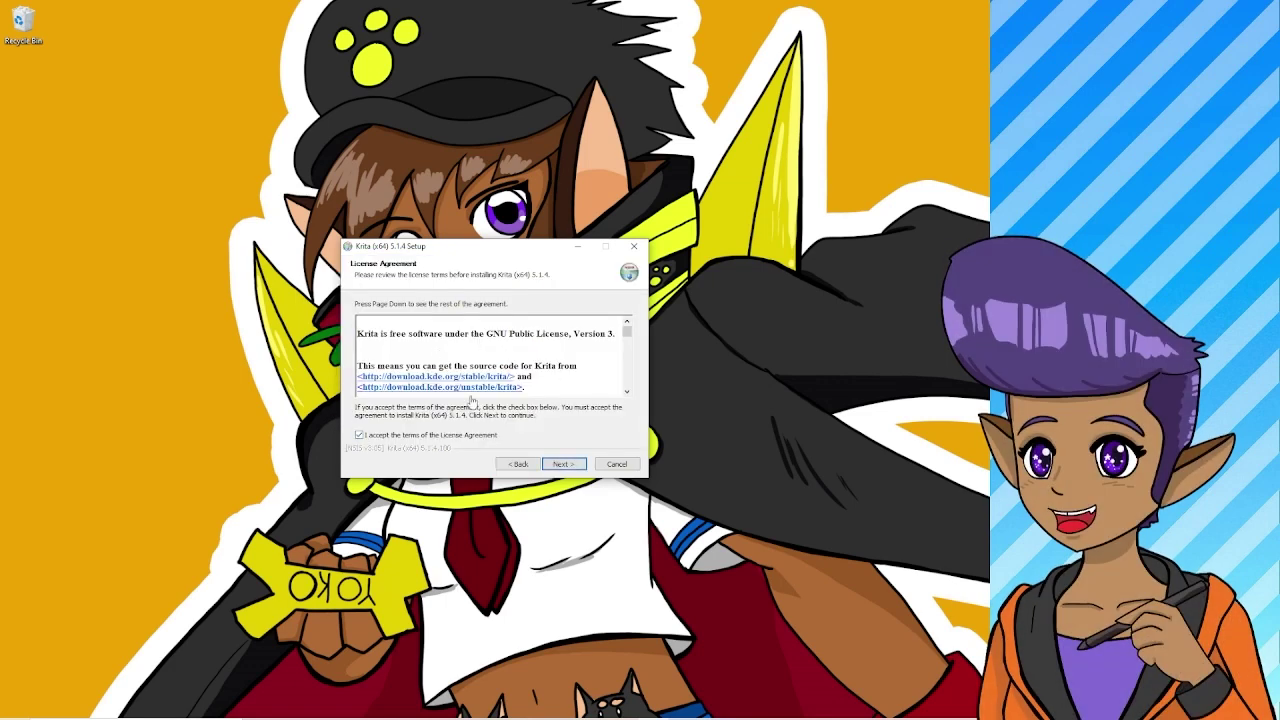
{"action": "scroll", "coordinate": [632, 337], "scroll_direction": "down", "scroll_amount": 10}
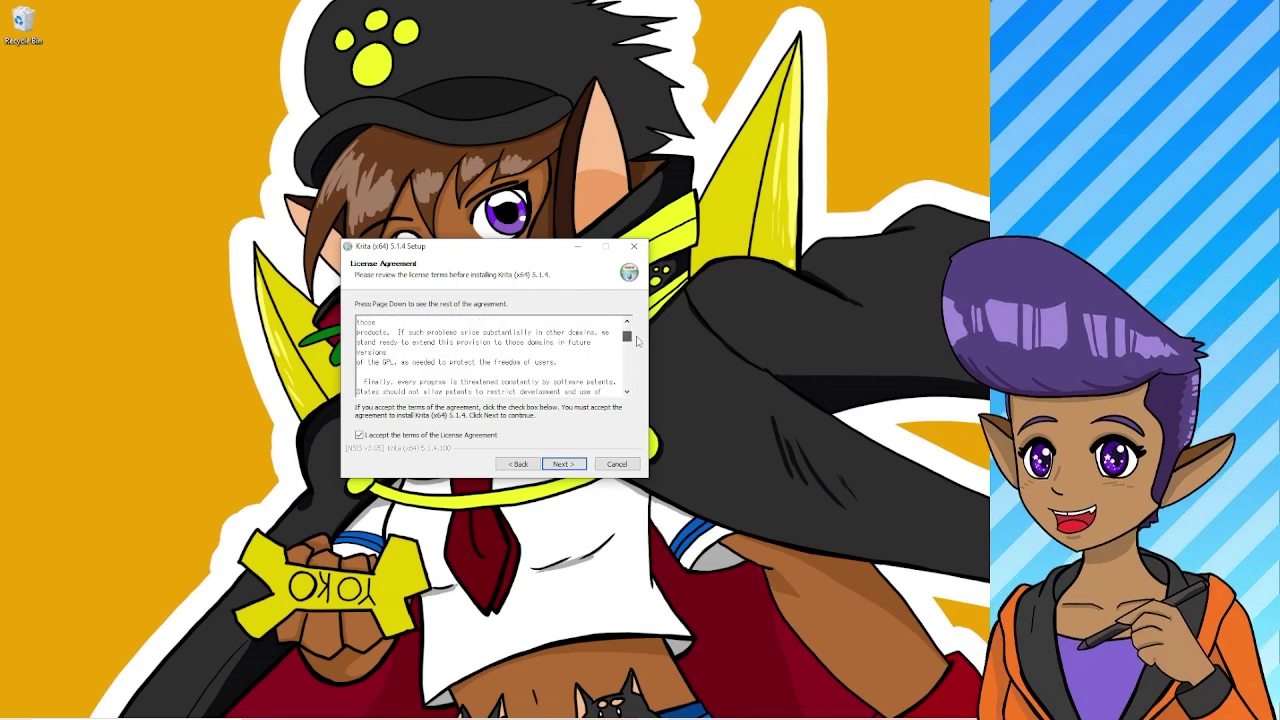
{"action": "scroll", "coordinate": [636, 342], "scroll_direction": "up", "scroll_amount": 5}
{"action": "scroll", "coordinate": [444, 356], "scroll_direction": "down", "scroll_amount": 3}
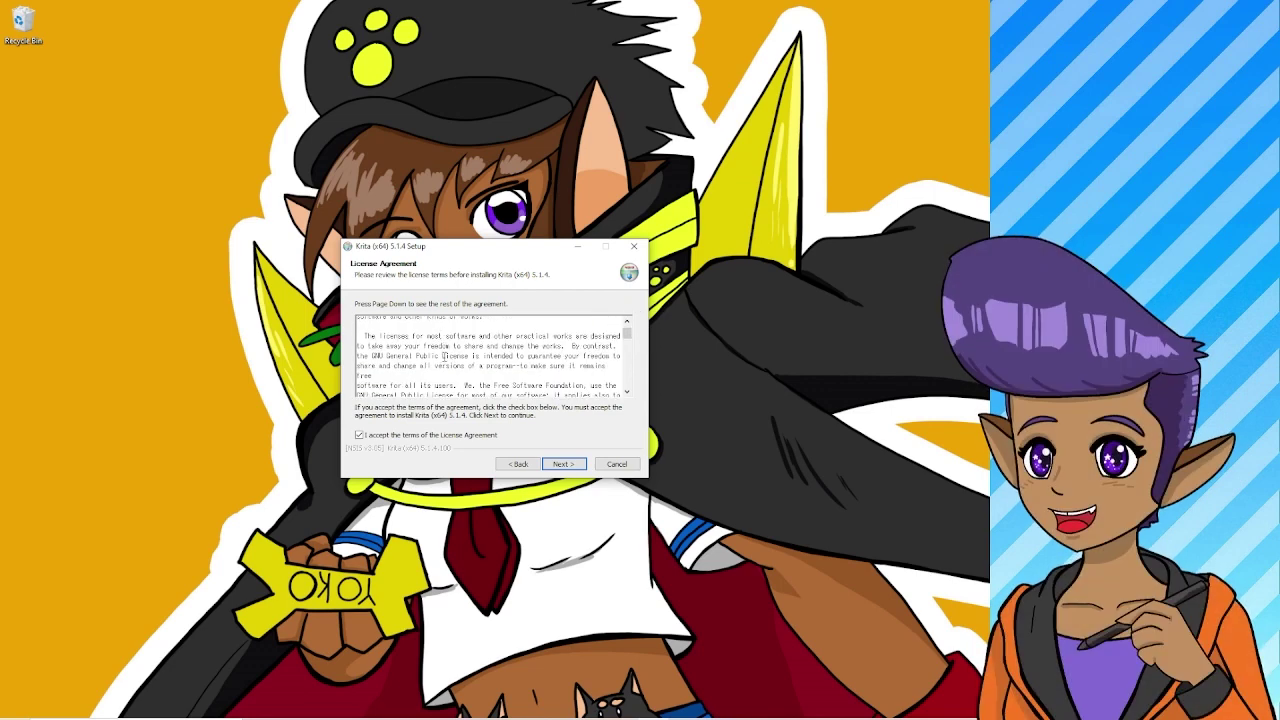
{"action": "left_click", "coordinate": [563, 464]}
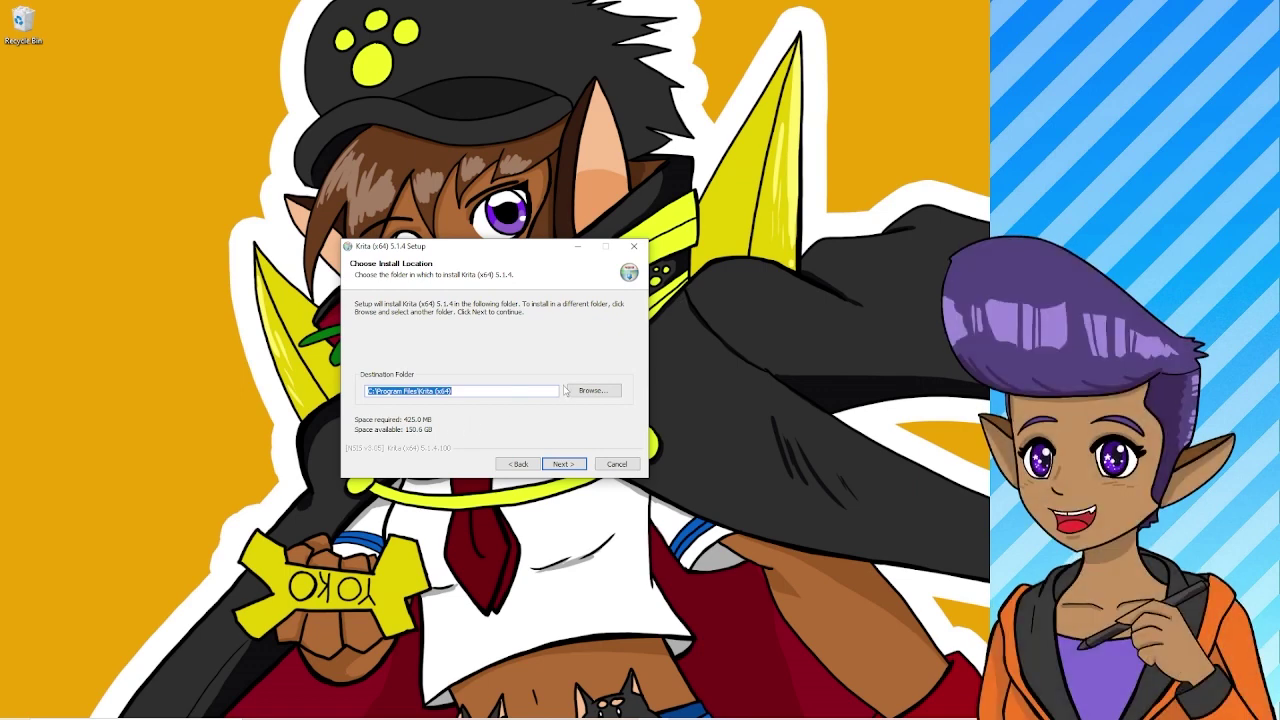
Install Krita with the default folder, components and Start Menu folder, agreeing to the Shell Extension license and leaving out the desktop icon.
{"action": "left_click", "coordinate": [578, 466]}
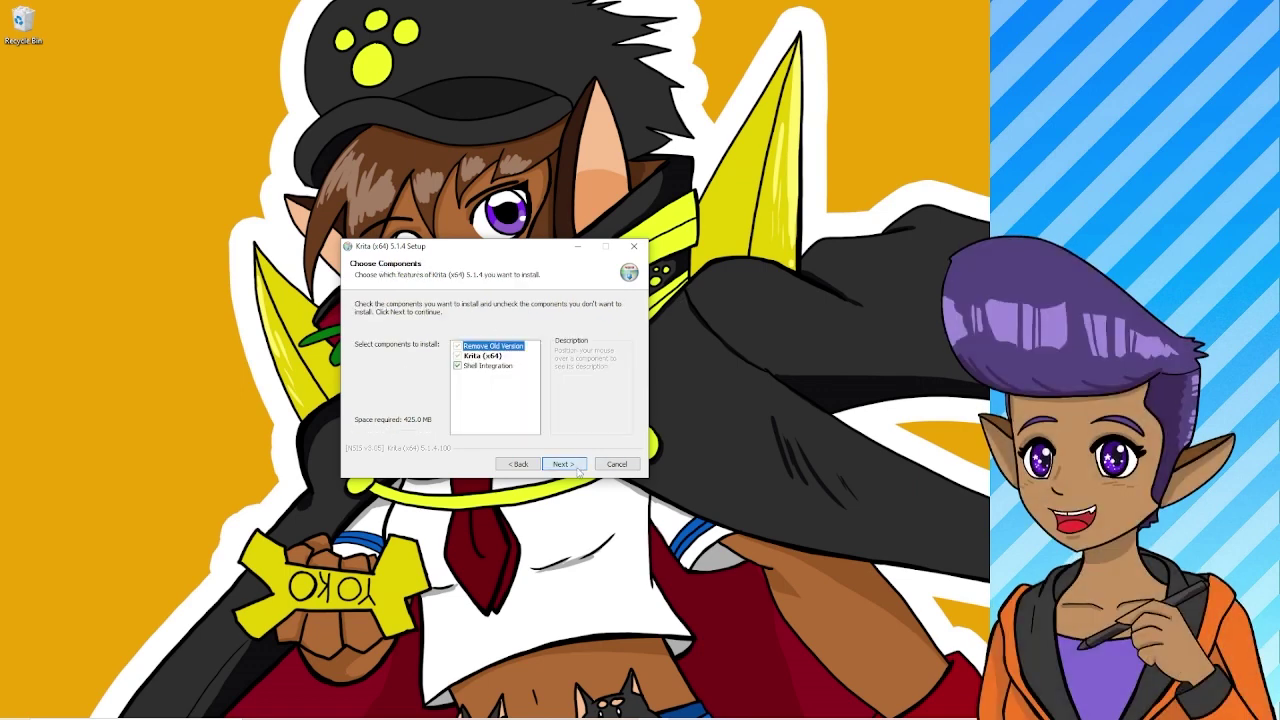
{"action": "left_click", "coordinate": [574, 466]}
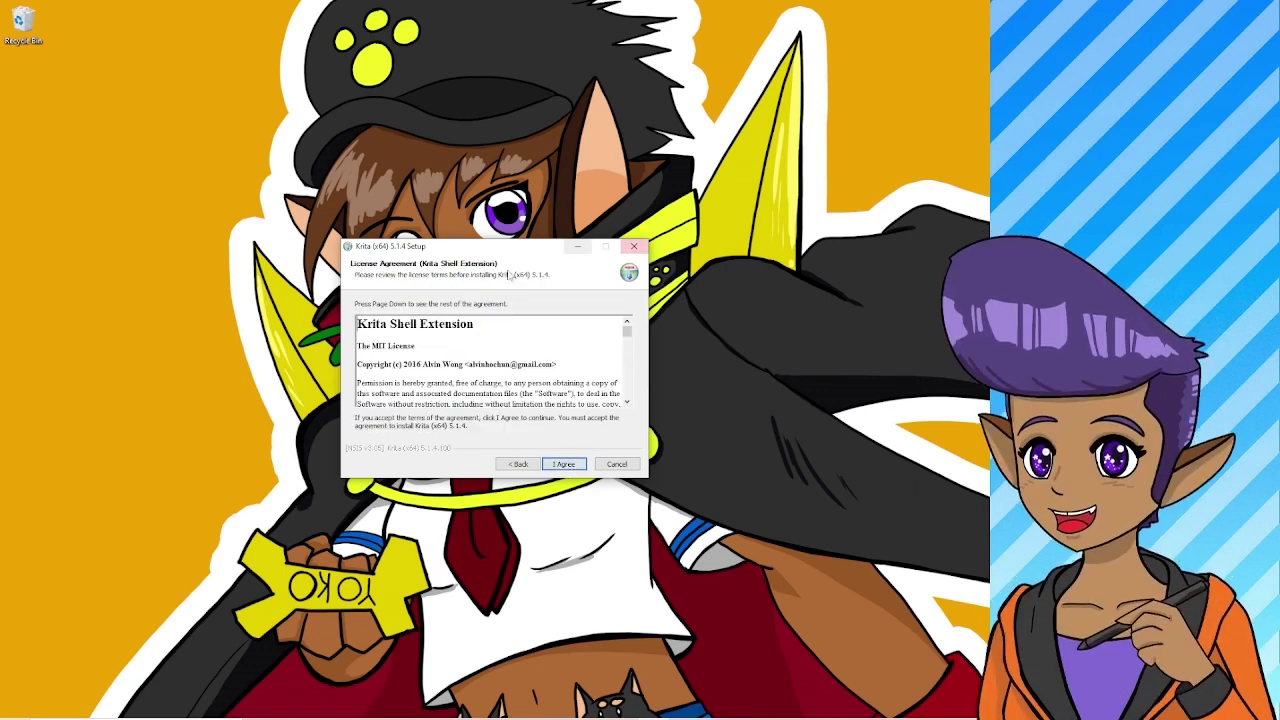
{"action": "left_click", "coordinate": [575, 466]}
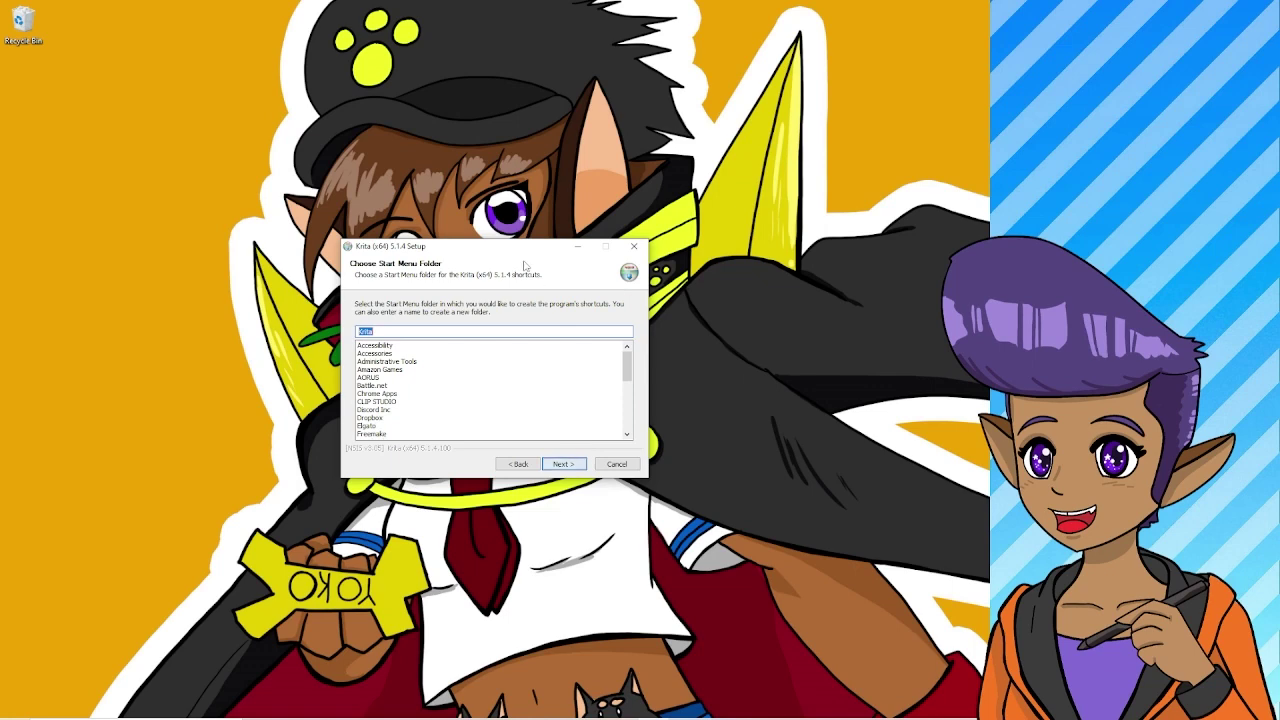
{"action": "left_click", "coordinate": [564, 465]}
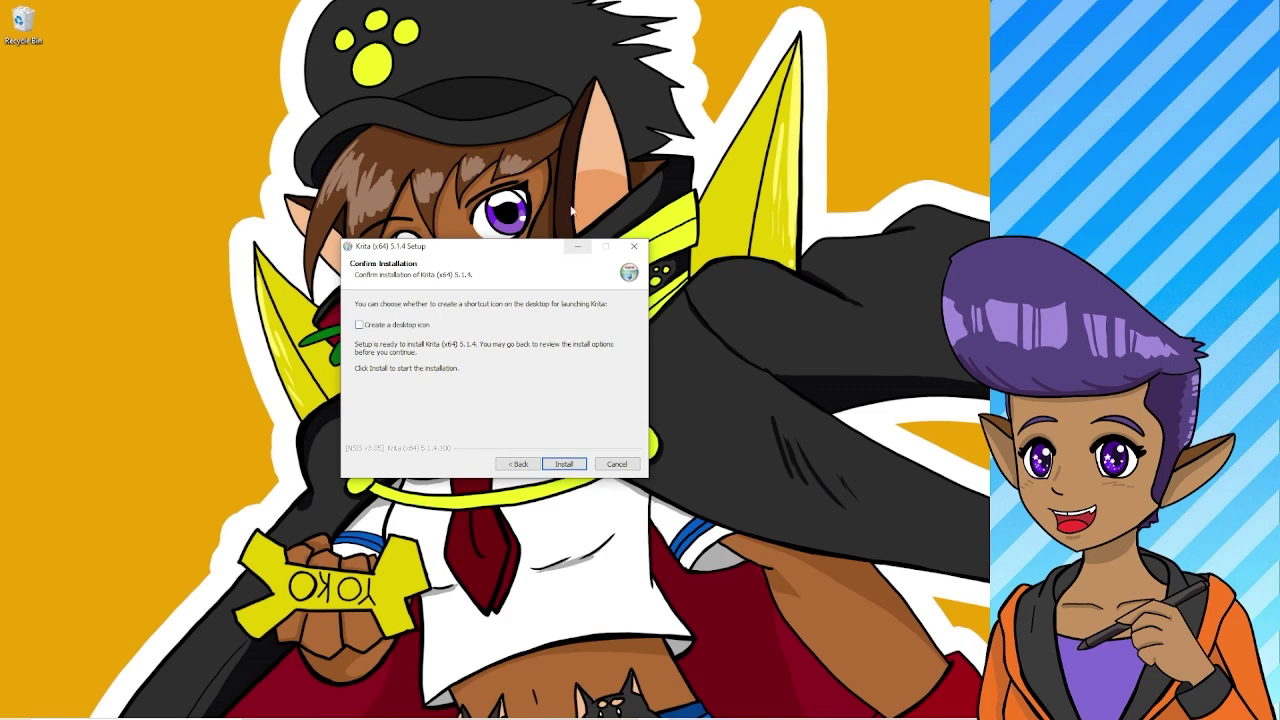
{"action": "left_click", "coordinate": [564, 464]}
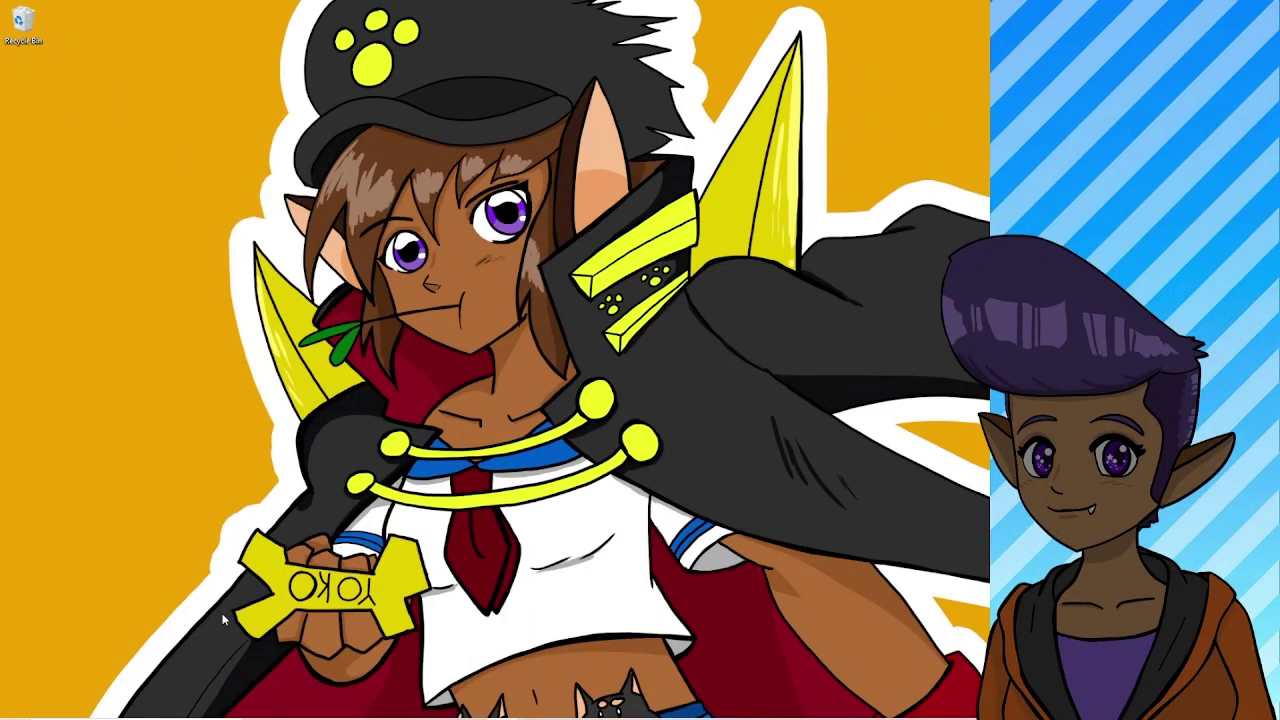
Launch Krita and create a custom document of 1600 by 1200 pixels at 100 pixels per inch in RGB/Alpha.
{"action": "key", "text": "super+s"}
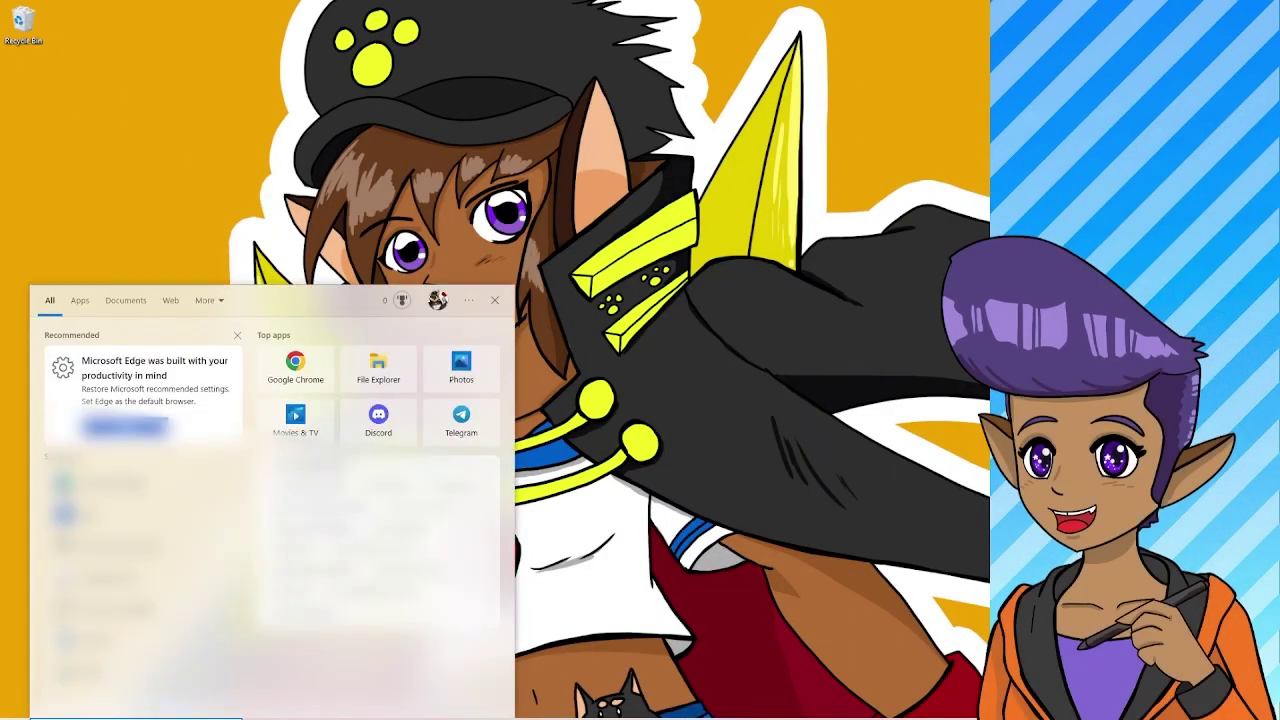
{"action": "type", "text": "k"}
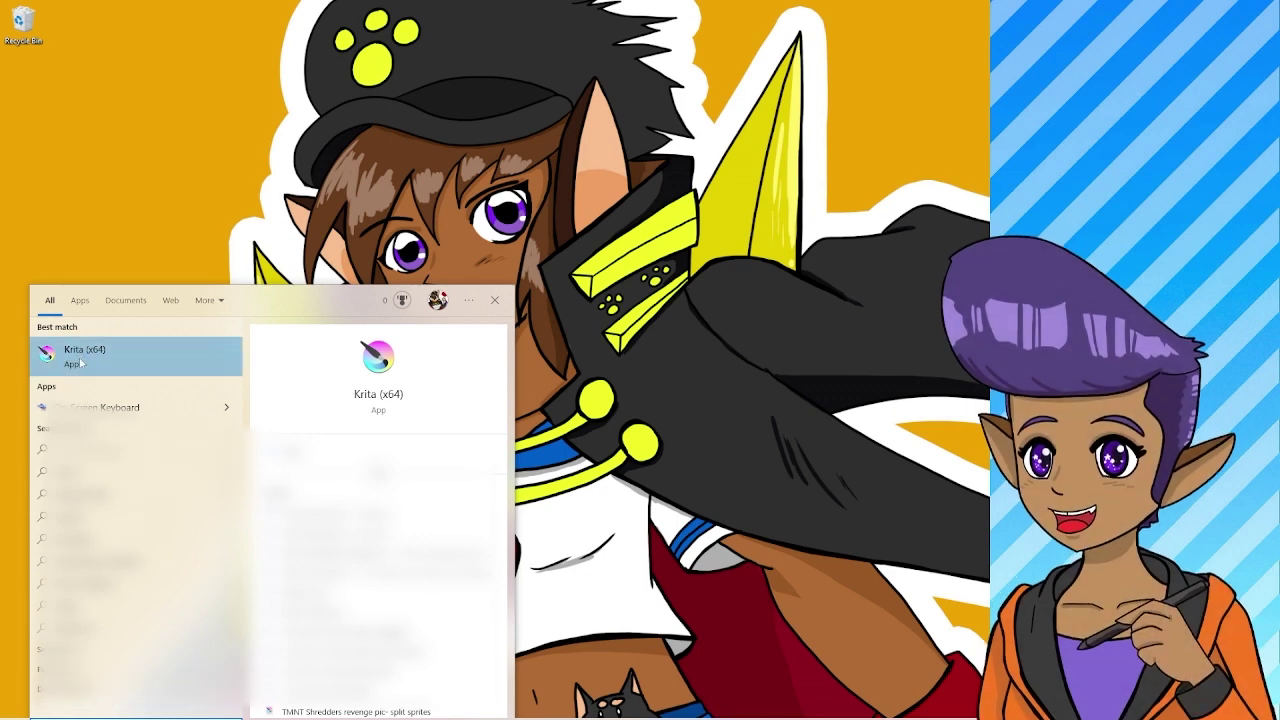
{"action": "left_click", "coordinate": [80, 360]}
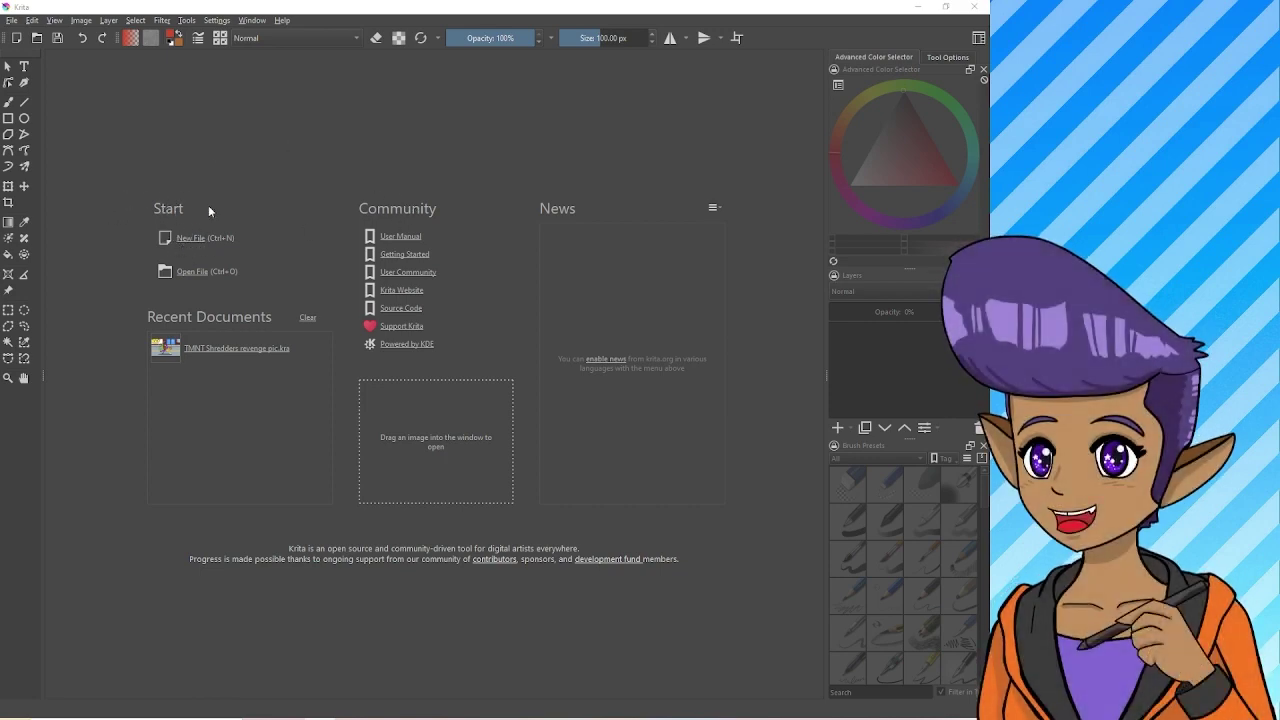
{"action": "left_click", "coordinate": [193, 246]}
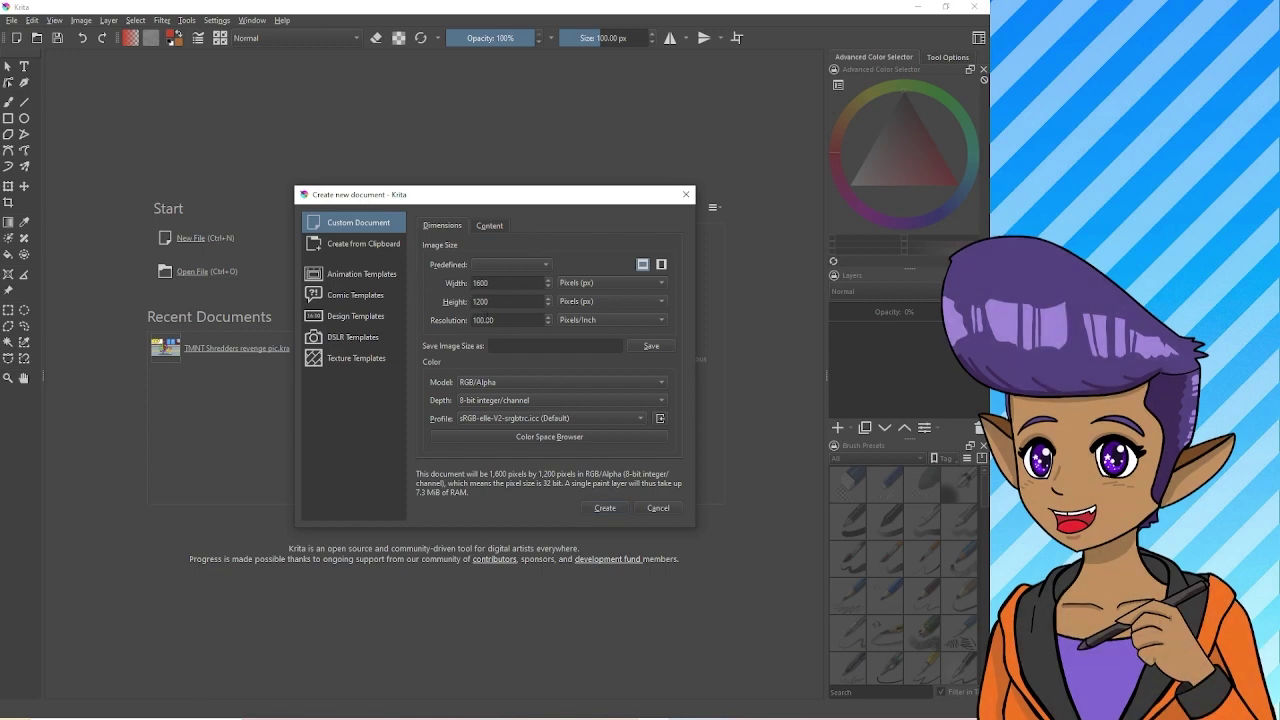
{"action": "left_click", "coordinate": [603, 506]}
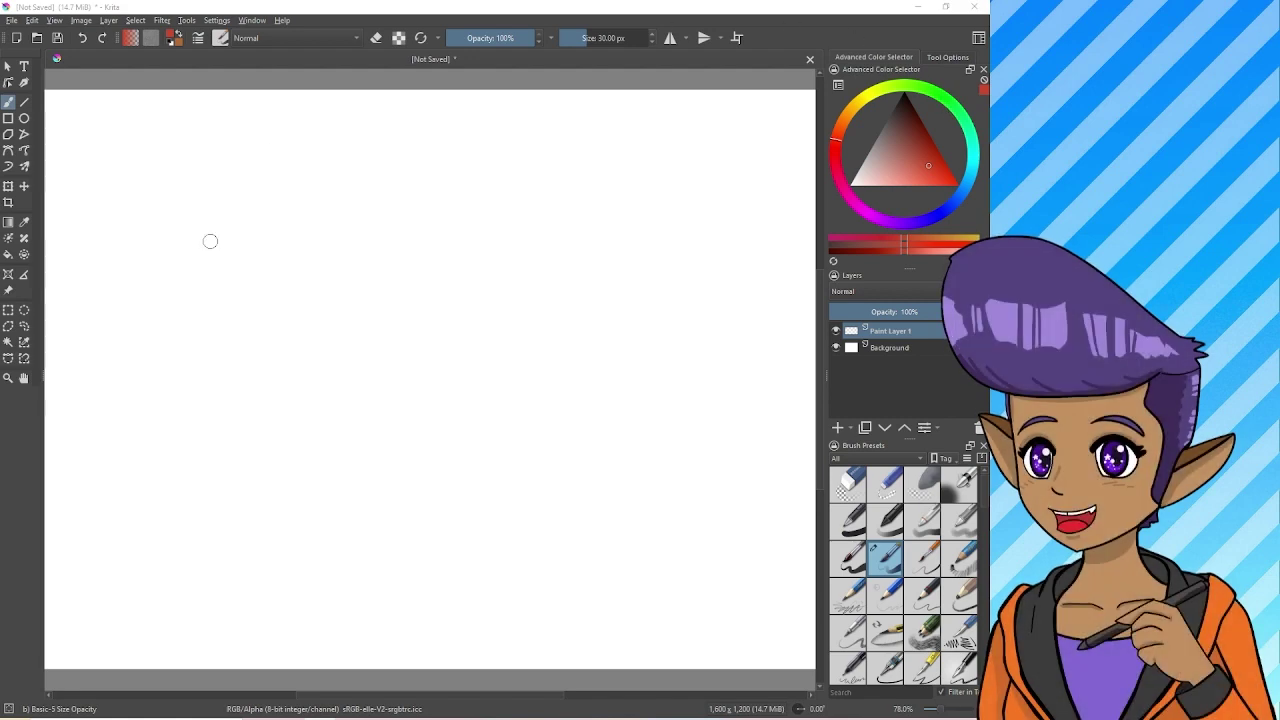
Paint a red arrow aimed at the toolbox and handwrite the label "Tools" beside it.
{"action": "left_click_drag", "start_coordinate": [100, 160], "coordinate": [180, 227]}
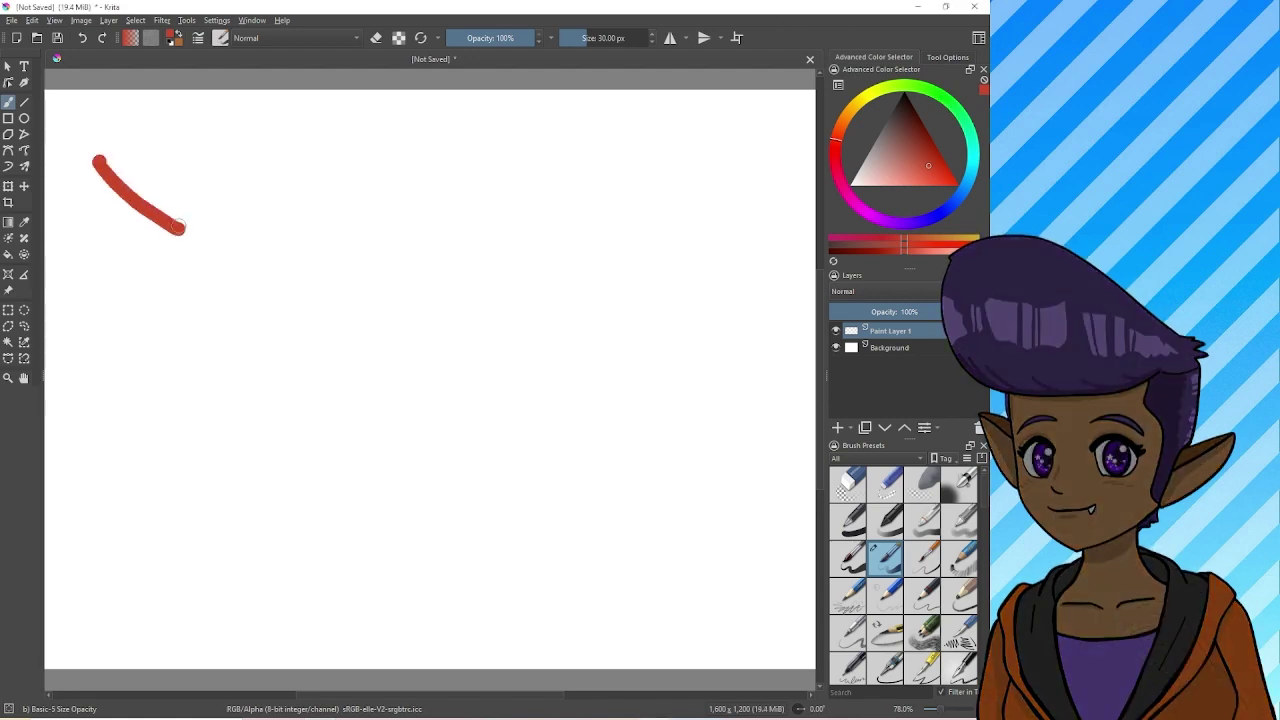
{"action": "left_click_drag", "start_coordinate": [99, 222], "coordinate": [141, 150]}
{"action": "left_click_drag", "start_coordinate": [224, 184], "coordinate": [210, 263]}
{"action": "mouse_move", "coordinate": [200, 192]}
{"action": "left_mouse_down"}
{"action": "mouse_move", "coordinate": [258, 182]}
{"action": "mouse_move", "coordinate": [323, 206]}
{"action": "mouse_move", "coordinate": [342, 250]}
{"action": "left_mouse_up"}
{"action": "left_click_drag", "start_coordinate": [404, 186], "coordinate": [366, 240]}
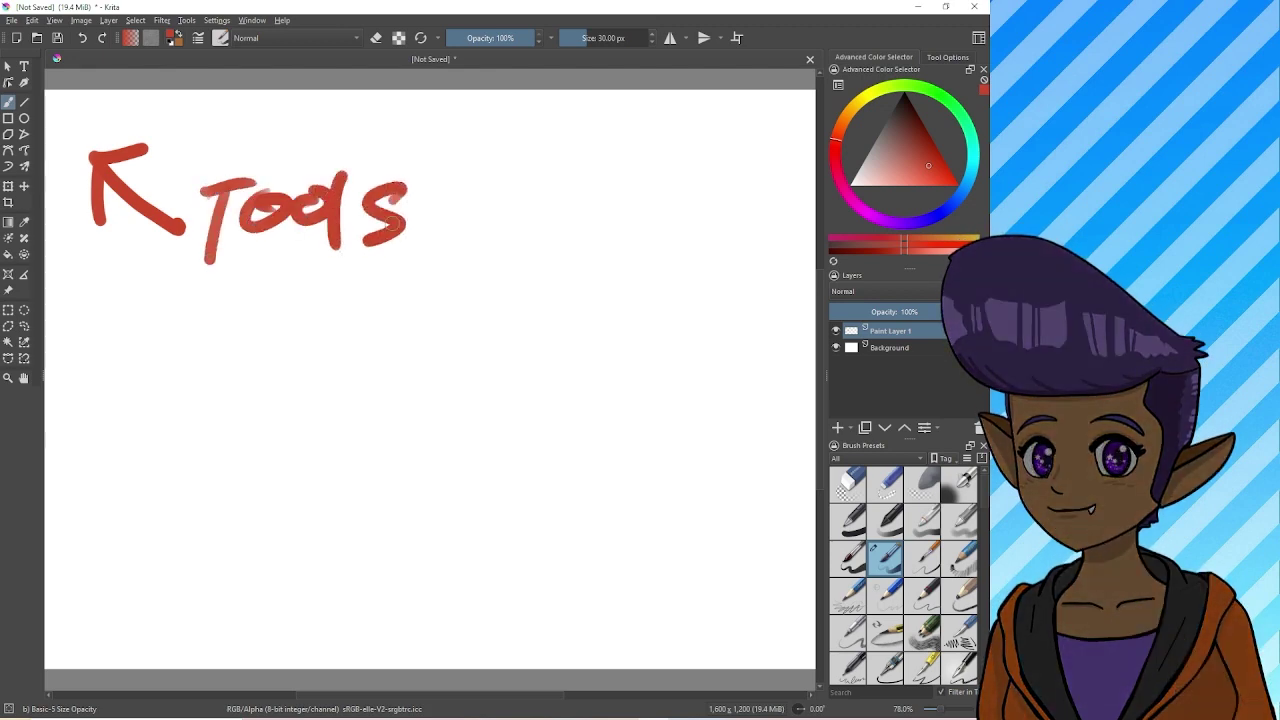
Paint a red arrow aimed at the layers list and handwrite the label "Layers" above it.
{"action": "mouse_move", "coordinate": [632, 348]}
{"action": "left_mouse_down"}
{"action": "mouse_move", "coordinate": [784, 351]}
{"action": "mouse_move", "coordinate": [735, 377]}
{"action": "left_mouse_up"}
{"action": "mouse_move", "coordinate": [637, 262]}
{"action": "left_mouse_down"}
{"action": "mouse_move", "coordinate": [641, 292]}
{"action": "mouse_move", "coordinate": [692, 292]}
{"action": "left_mouse_up"}
{"action": "mouse_move", "coordinate": [714, 268]}
{"action": "left_mouse_down"}
{"action": "mouse_move", "coordinate": [678, 305]}
{"action": "mouse_move", "coordinate": [744, 300]}
{"action": "left_mouse_up"}
{"action": "mouse_move", "coordinate": [752, 276]}
{"action": "left_mouse_down"}
{"action": "mouse_move", "coordinate": [750, 302]}
{"action": "mouse_move", "coordinate": [770, 279]}
{"action": "left_mouse_up"}
{"action": "left_click_drag", "start_coordinate": [792, 272], "coordinate": [776, 301]}
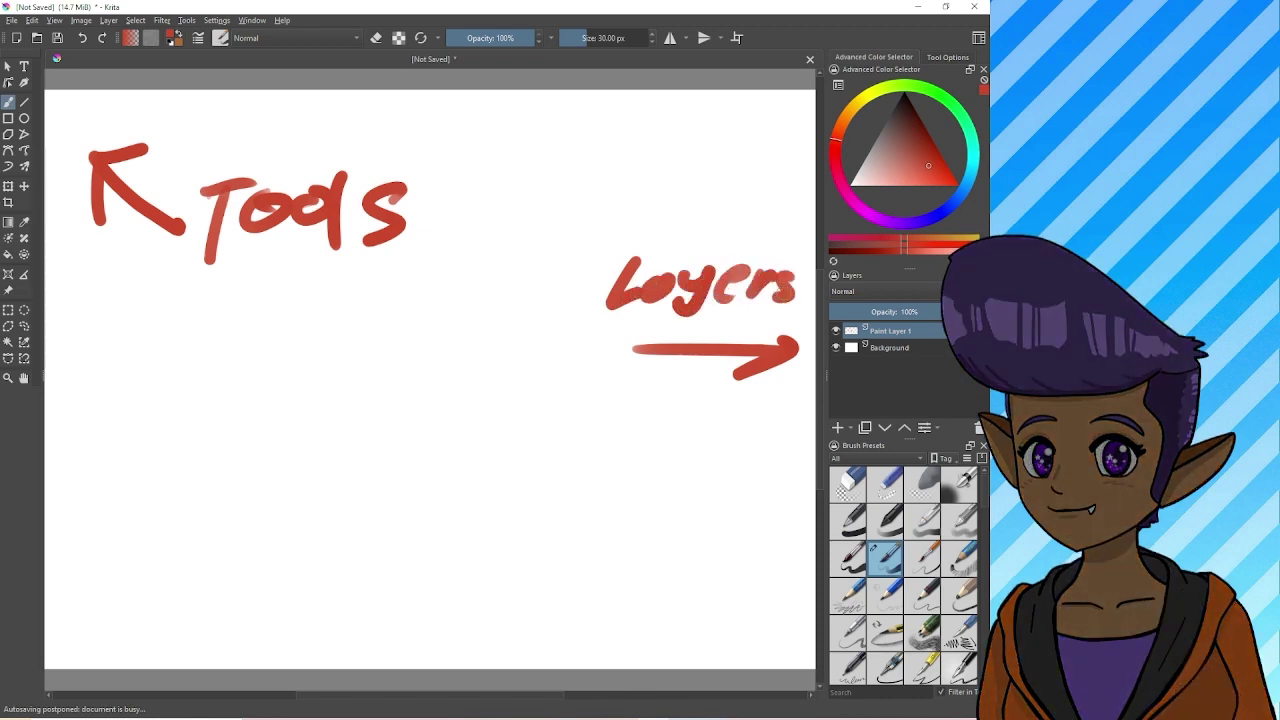
Paint a red arrow aimed at the brush presets and handwrite the label "Brush" above it.
{"action": "left_click_drag", "start_coordinate": [658, 558], "coordinate": [772, 559]}
{"action": "mouse_move", "coordinate": [766, 552]}
{"action": "left_mouse_down"}
{"action": "mouse_move", "coordinate": [732, 576]}
{"action": "mouse_move", "coordinate": [792, 556]}
{"action": "left_mouse_up"}
{"action": "left_click_drag", "start_coordinate": [758, 542], "coordinate": [792, 556]}
{"action": "left_click_drag", "start_coordinate": [564, 490], "coordinate": [558, 550]}
{"action": "left_click_drag", "start_coordinate": [562, 490], "coordinate": [560, 548]}
{"action": "mouse_move", "coordinate": [606, 500]}
{"action": "left_mouse_down"}
{"action": "mouse_move", "coordinate": [602, 526]}
{"action": "mouse_move", "coordinate": [628, 494]}
{"action": "left_mouse_up"}
{"action": "mouse_move", "coordinate": [636, 494]}
{"action": "left_mouse_down"}
{"action": "mouse_move", "coordinate": [666, 487]}
{"action": "mouse_move", "coordinate": [680, 521]}
{"action": "left_mouse_up"}
{"action": "mouse_move", "coordinate": [724, 484]}
{"action": "left_mouse_down"}
{"action": "mouse_move", "coordinate": [707, 507]}
{"action": "mouse_move", "coordinate": [746, 488]}
{"action": "left_mouse_up"}
Paint a red arrow aimed at the color selector and handwrite the label "Color" above it.
{"action": "left_click_drag", "start_coordinate": [722, 162], "coordinate": [800, 157]}
{"action": "left_click_drag", "start_coordinate": [800, 158], "coordinate": [750, 180]}
{"action": "mouse_move", "coordinate": [624, 104]}
{"action": "left_mouse_down"}
{"action": "mouse_move", "coordinate": [577, 135]}
{"action": "mouse_move", "coordinate": [608, 150]}
{"action": "left_mouse_up"}
{"action": "left_click_drag", "start_coordinate": [634, 122], "coordinate": [664, 150]}
{"action": "left_click_drag", "start_coordinate": [700, 118], "coordinate": [698, 120]}
{"action": "left_click_drag", "start_coordinate": [724, 140], "coordinate": [752, 116]}
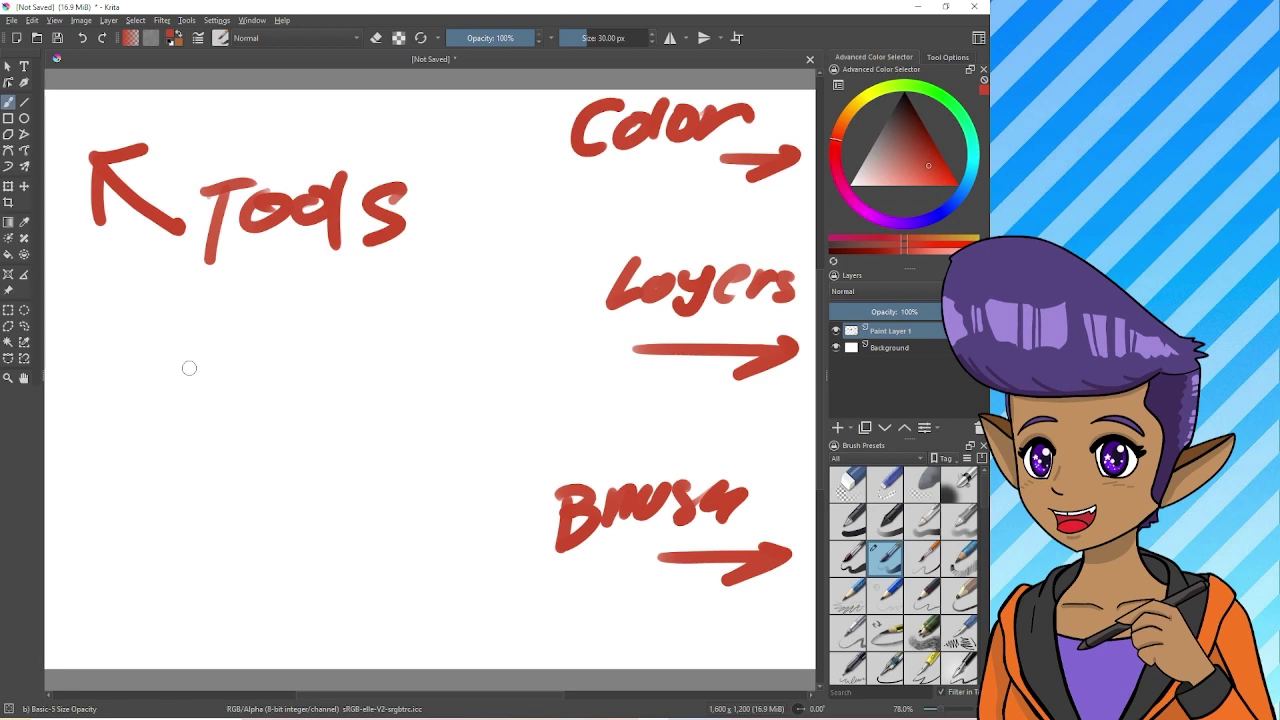
Sketch two boxed paintbrush icons side by side below the Tools label, shading the second box and surrounding it with short rays.
{"action": "mouse_move", "coordinate": [105, 350]}
{"action": "left_mouse_down"}
{"action": "mouse_move", "coordinate": [222, 332]}
{"action": "mouse_move", "coordinate": [112, 349]}
{"action": "mouse_move", "coordinate": [107, 480]}
{"action": "mouse_move", "coordinate": [181, 499]}
{"action": "mouse_move", "coordinate": [262, 482]}
{"action": "mouse_move", "coordinate": [243, 336]}
{"action": "mouse_move", "coordinate": [161, 402]}
{"action": "mouse_move", "coordinate": [193, 412]}
{"action": "mouse_move", "coordinate": [222, 384]}
{"action": "mouse_move", "coordinate": [196, 364]}
{"action": "left_mouse_up"}
{"action": "mouse_move", "coordinate": [162, 420]}
{"action": "left_mouse_down"}
{"action": "mouse_move", "coordinate": [124, 444]}
{"action": "mouse_move", "coordinate": [133, 462]}
{"action": "mouse_move", "coordinate": [150, 420]}
{"action": "left_mouse_up"}
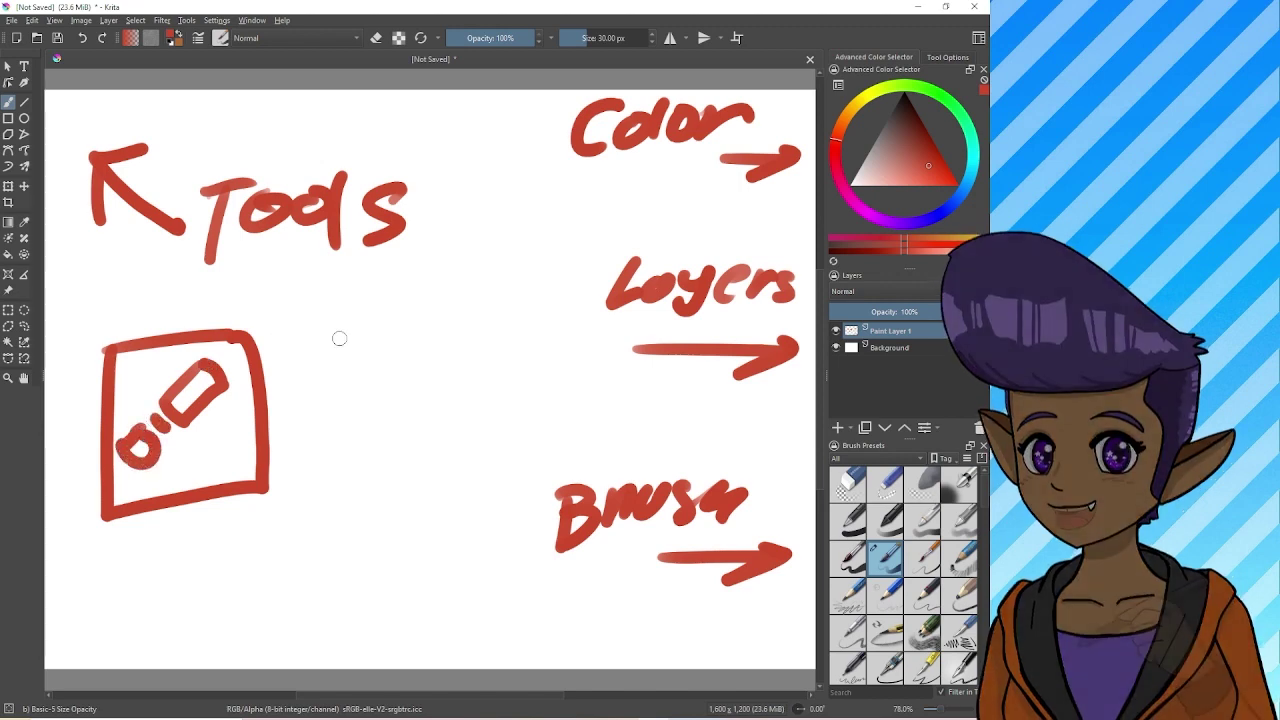
{"action": "mouse_move", "coordinate": [305, 337]}
{"action": "left_mouse_down"}
{"action": "mouse_move", "coordinate": [401, 503]}
{"action": "mouse_move", "coordinate": [469, 501]}
{"action": "mouse_move", "coordinate": [507, 341]}
{"action": "mouse_move", "coordinate": [293, 331]}
{"action": "left_mouse_up"}
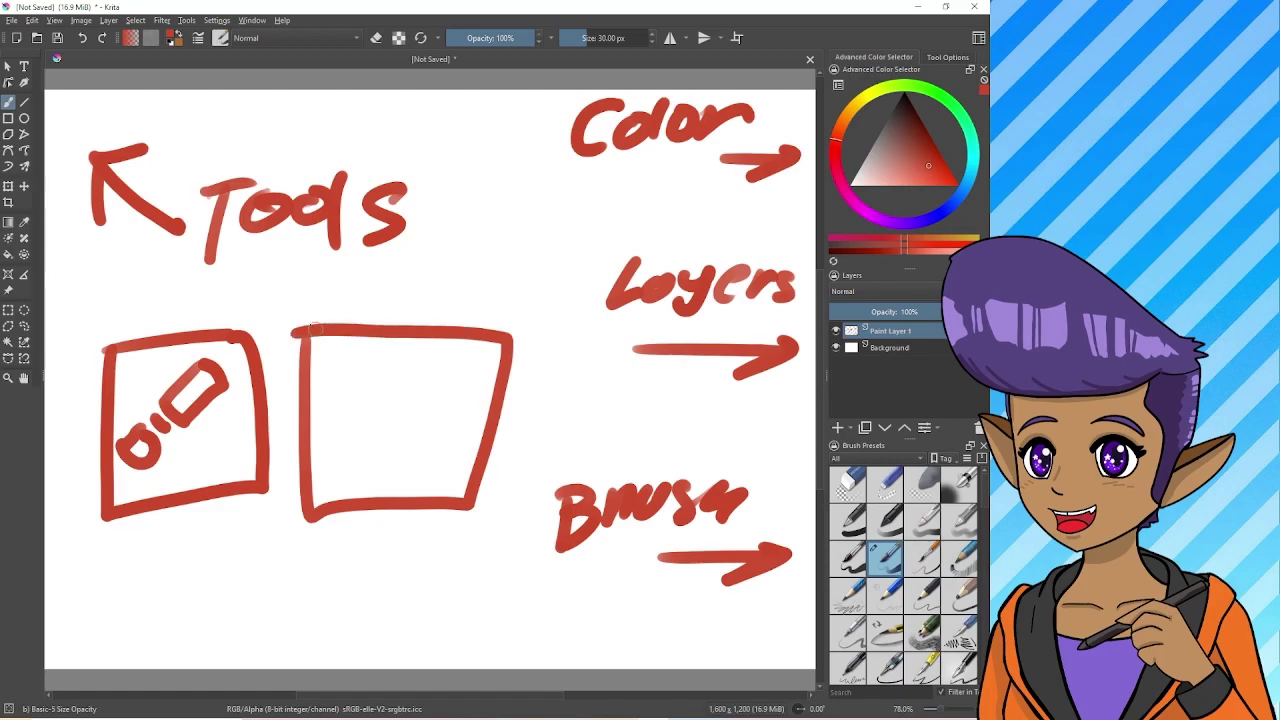
{"action": "left_click_drag", "start_coordinate": [438, 354], "coordinate": [373, 419]}
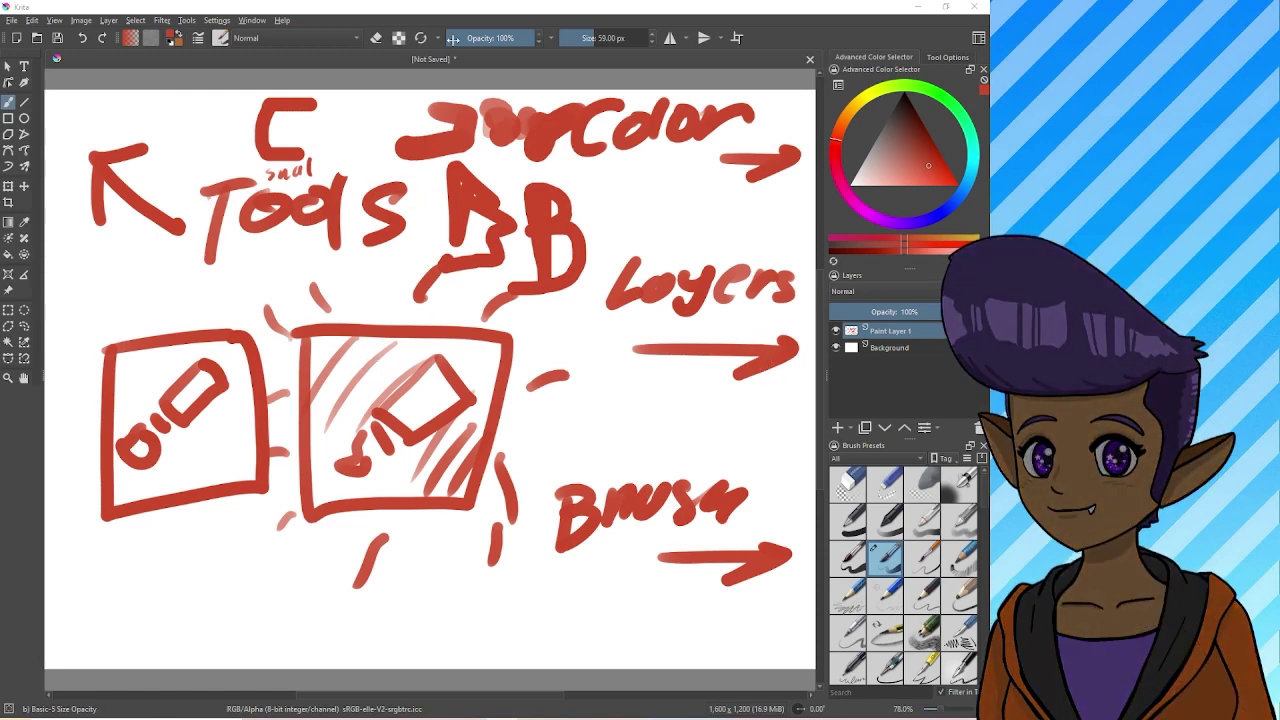
Erase part of the Tools label with the brush in eraser mode, and clear the remaining strokes from Paint Layer 1.
{"action": "left_click", "coordinate": [375, 39]}
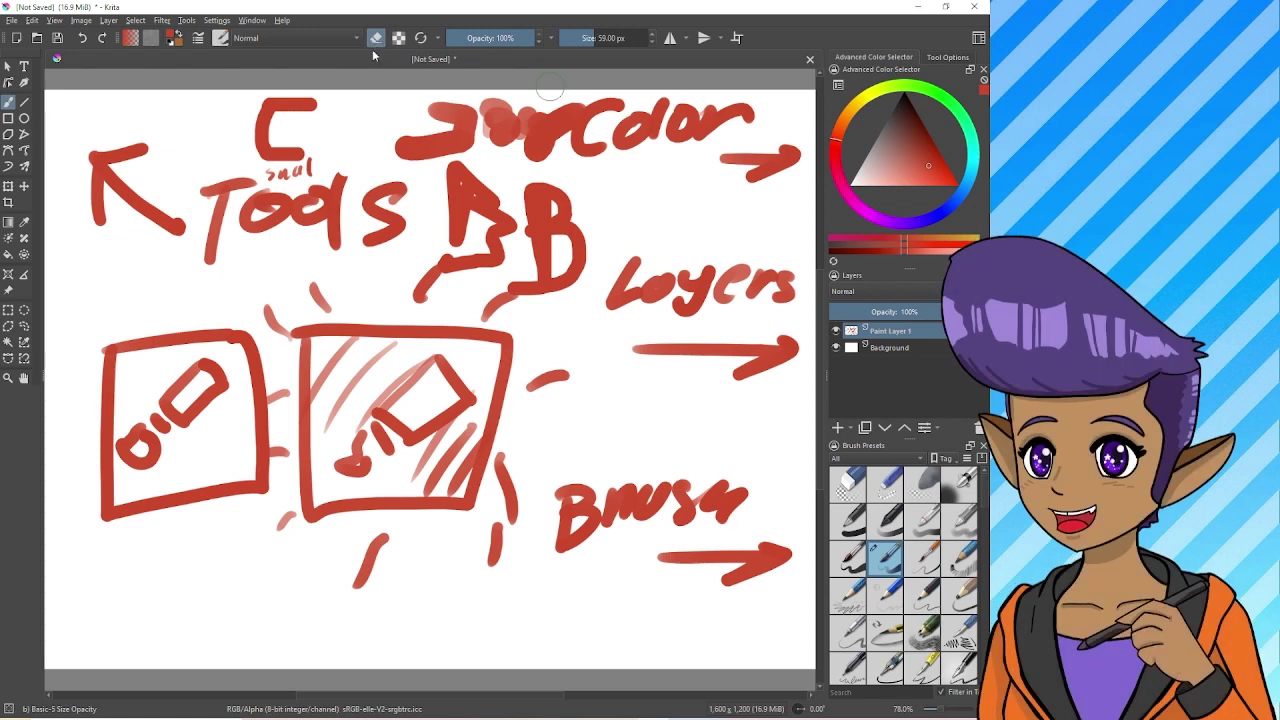
{"action": "mouse_move", "coordinate": [138, 188]}
{"action": "left_mouse_down"}
{"action": "mouse_move", "coordinate": [147, 128]}
{"action": "mouse_move", "coordinate": [105, 166]}
{"action": "mouse_move", "coordinate": [146, 168]}
{"action": "mouse_move", "coordinate": [274, 240]}
{"action": "mouse_move", "coordinate": [165, 195]}
{"action": "mouse_move", "coordinate": [126, 229]}
{"action": "mouse_move", "coordinate": [370, 226]}
{"action": "mouse_move", "coordinate": [354, 179]}
{"action": "mouse_move", "coordinate": [269, 165]}
{"action": "mouse_move", "coordinate": [193, 203]}
{"action": "mouse_move", "coordinate": [137, 200]}
{"action": "left_mouse_up"}
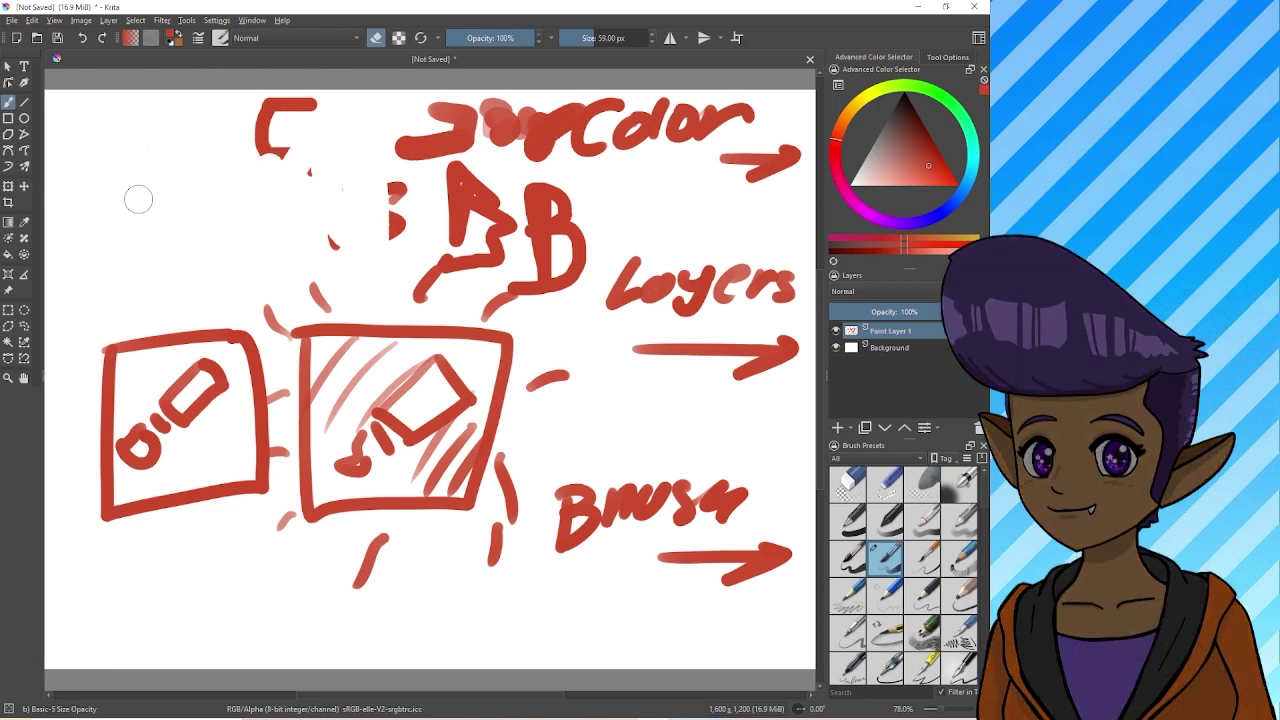
{"action": "key", "text": "Delete"}
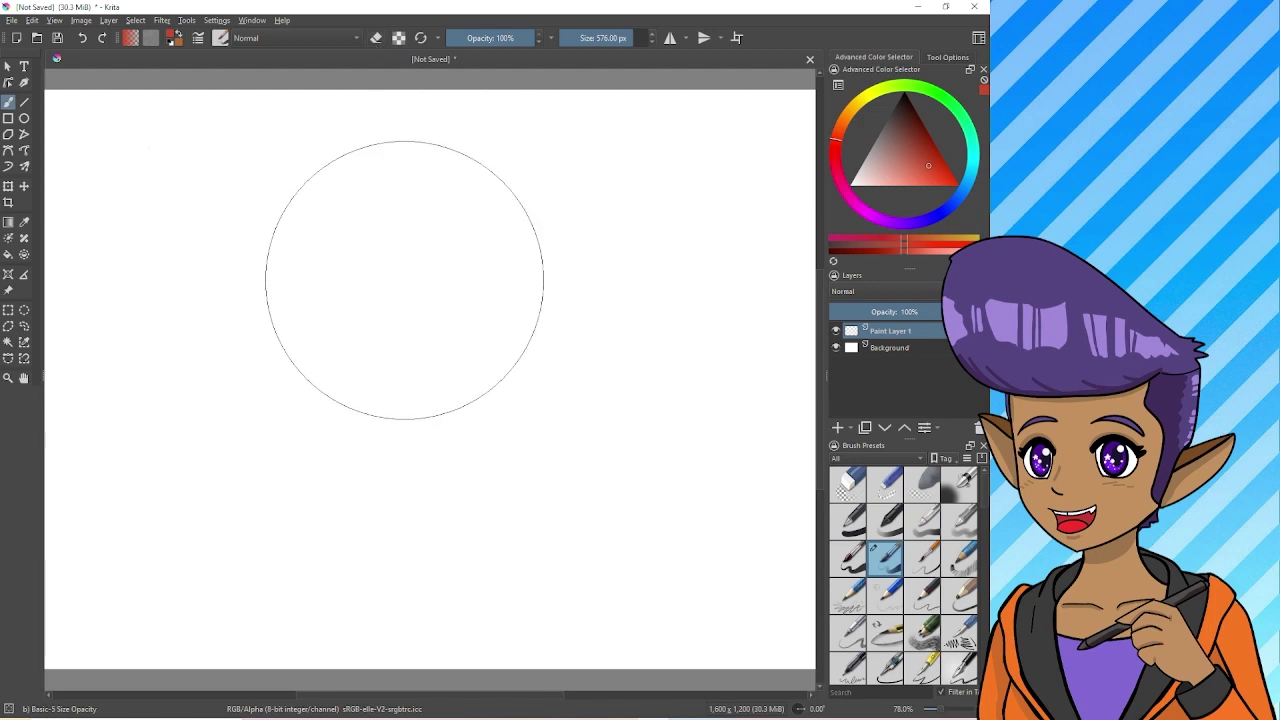
Shrink the brush on the canvas to about 18 px and enlarge it to 38 px.
{"action": "mouse_move", "coordinate": [476, 250]}
{"action": "left_mouse_down"}
{"action": "mouse_move", "coordinate": [320, 266]}
{"action": "mouse_move", "coordinate": [406, 283]}
{"action": "left_mouse_up"}
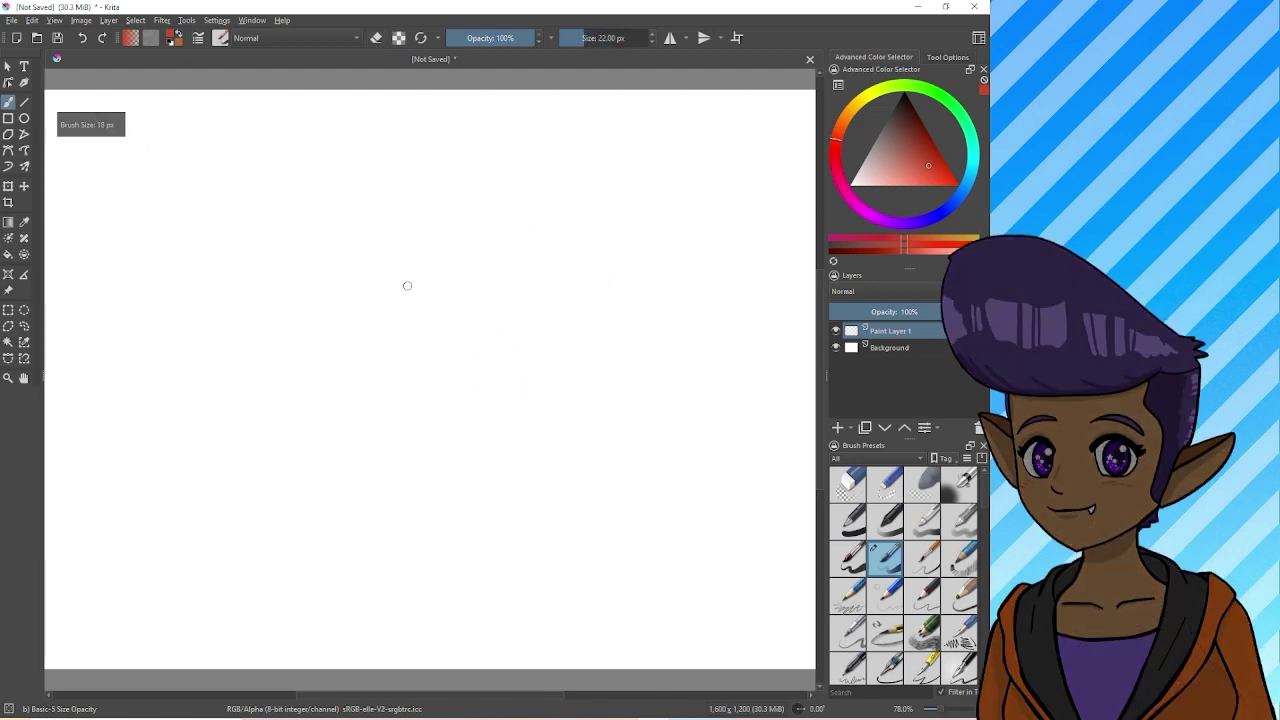
{"action": "left_click_drag", "start_coordinate": [298, 173], "coordinate": [305, 170]}
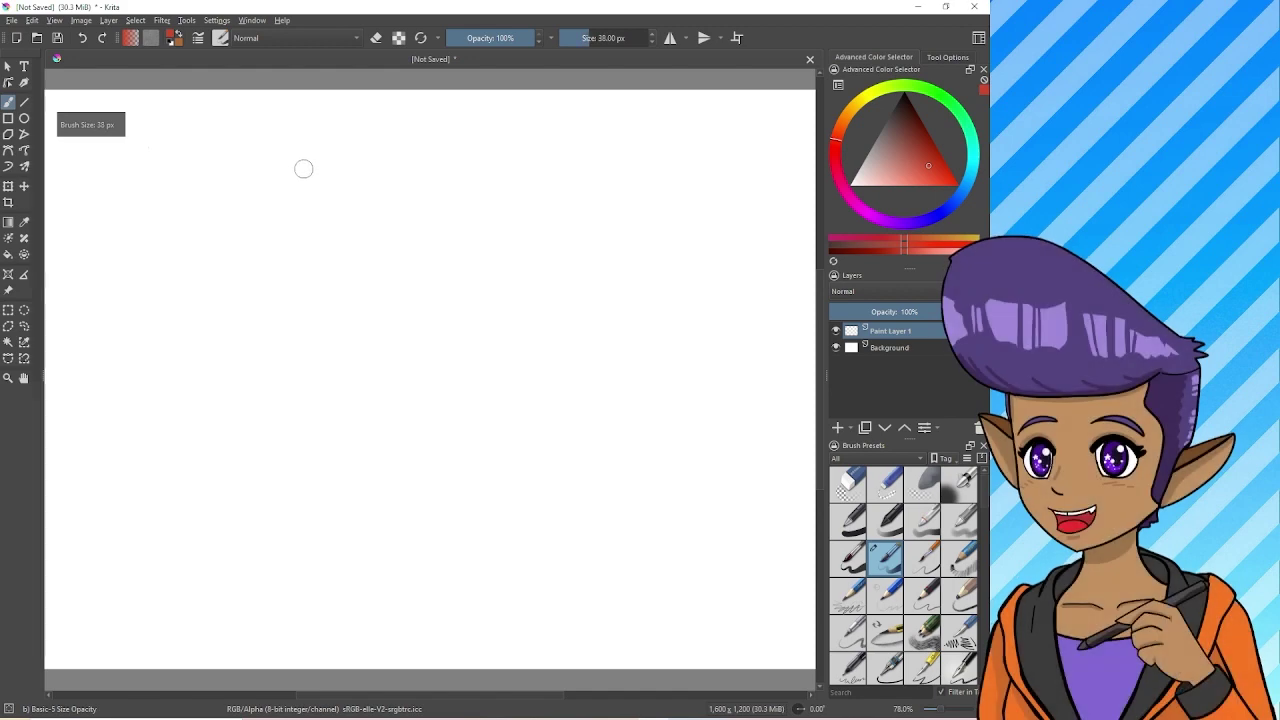
Shrink the brush to 28 px on the canvas, enlarge it to about 419 px, and reduce it to about 35.5 px.
{"action": "left_click_drag", "start_coordinate": [417, 383], "coordinate": [416, 379]}
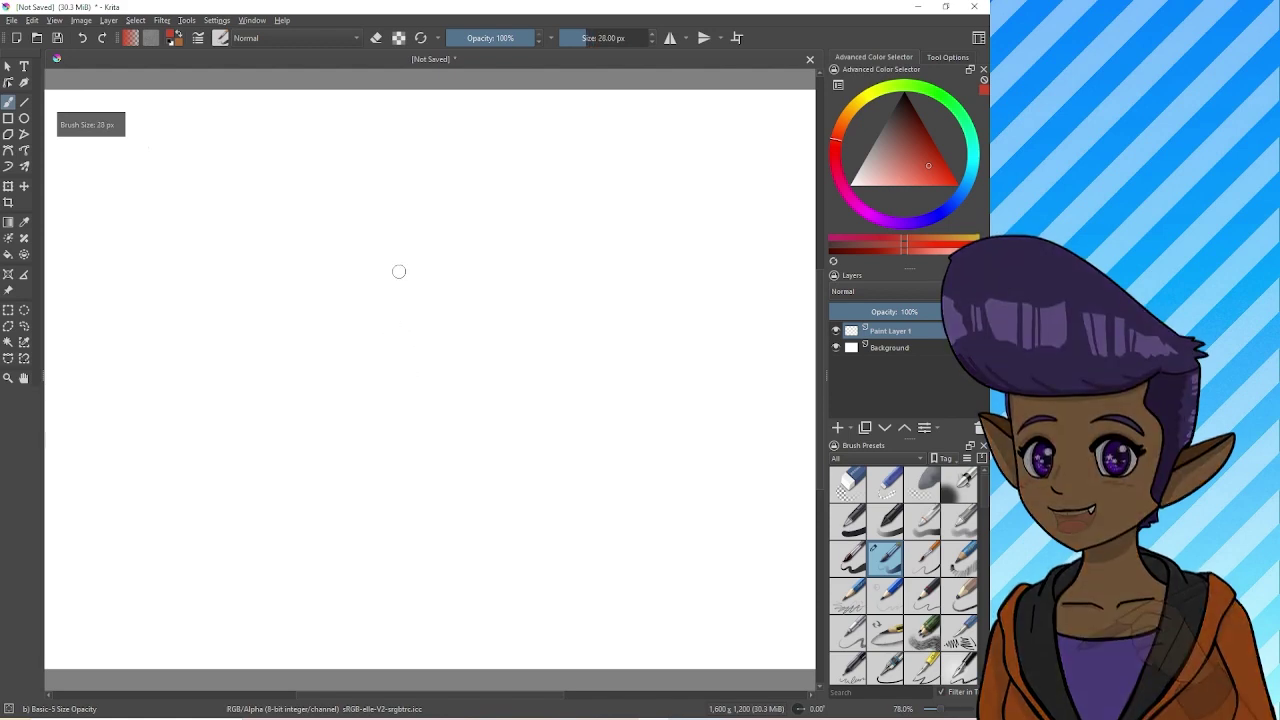
{"action": "scroll", "coordinate": [579, 37], "scroll_direction": "down", "scroll_amount": 2}
{"action": "left_click_drag", "start_coordinate": [579, 37], "coordinate": [628, 36]}
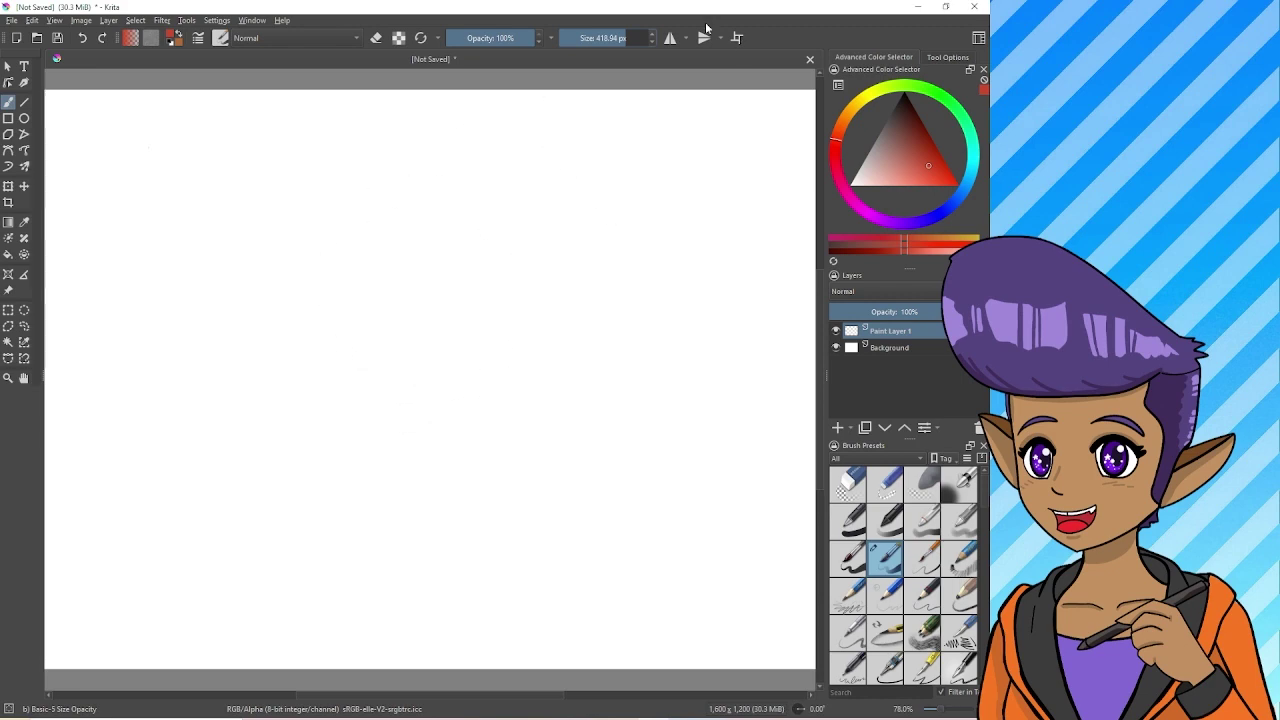
{"action": "mouse_move", "coordinate": [572, 46]}
{"action": "left_mouse_down"}
{"action": "mouse_move", "coordinate": [618, 46]}
{"action": "mouse_move", "coordinate": [585, 37]}
{"action": "left_mouse_up"}
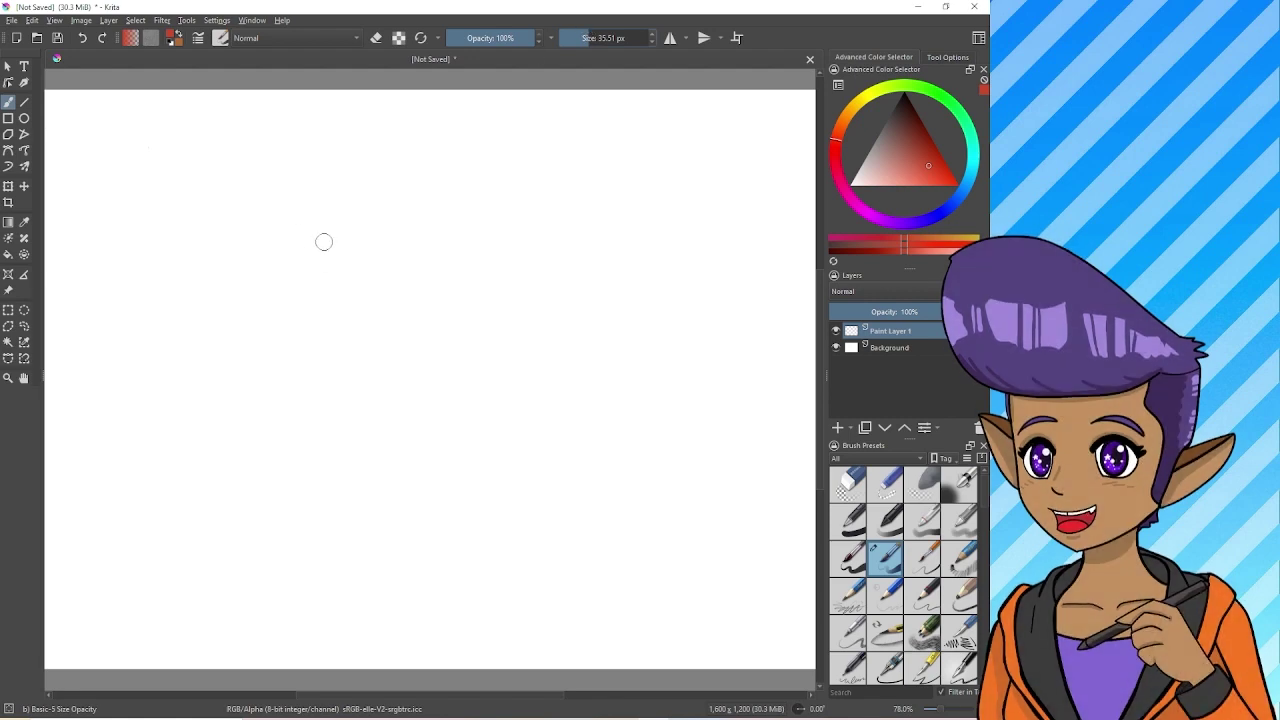
Paint a pair of facing square brackets in red and handwrite the labels "Small" and "Big" below them with a smaller brush.
{"action": "mouse_move", "coordinate": [261, 161]}
{"action": "left_mouse_down"}
{"action": "mouse_move", "coordinate": [194, 158]}
{"action": "mouse_move", "coordinate": [191, 240]}
{"action": "mouse_move", "coordinate": [291, 244]}
{"action": "left_mouse_up"}
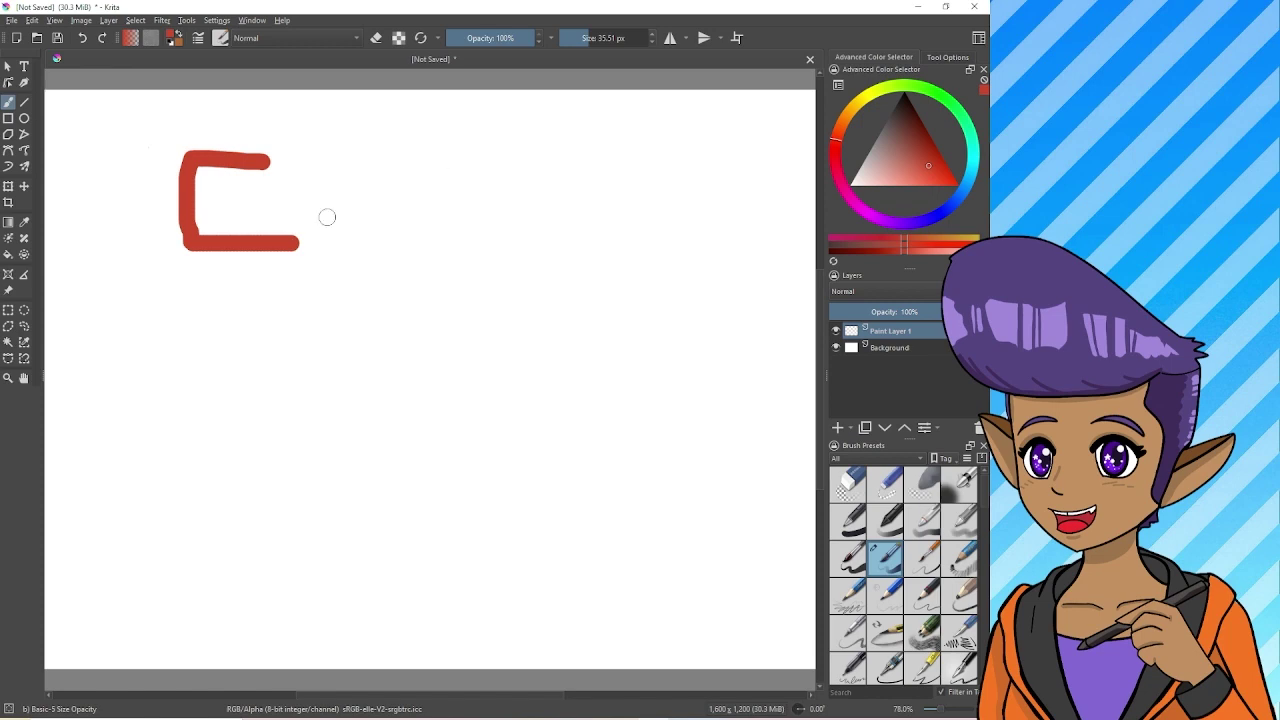
{"action": "key", "text": "bracketleft"}
{"action": "key", "text": "bracketleft"}
{"action": "key", "text": "bracketleft"}
{"action": "mouse_move", "coordinate": [162, 271]}
{"action": "left_mouse_down"}
{"action": "mouse_move", "coordinate": [142, 278]}
{"action": "mouse_move", "coordinate": [212, 282]}
{"action": "mouse_move", "coordinate": [222, 296]}
{"action": "left_mouse_up"}
{"action": "left_click_drag", "start_coordinate": [242, 262], "coordinate": [240, 296]}
{"action": "key", "text": "bracketleft"}
{"action": "left_click_drag", "start_coordinate": [438, 141], "coordinate": [402, 298]}
{"action": "mouse_move", "coordinate": [437, 268]}
{"action": "left_mouse_down"}
{"action": "mouse_move", "coordinate": [435, 291]}
{"action": "mouse_move", "coordinate": [476, 295]}
{"action": "left_mouse_up"}
Enlarge the brush well beyond 47 px and stamp one large red dot below the "Big" label.
{"action": "key", "text": "bracketright"}
{"action": "key", "text": "bracketright"}
{"action": "key", "text": "bracketright"}
{"action": "key", "text": "bracketright"}
{"action": "key", "text": "bracketright"}
{"action": "key", "text": "bracketright"}
{"action": "key", "text": "bracketright"}
{"action": "key", "text": "bracketright"}
{"action": "key", "text": "bracketright"}
{"action": "key", "text": "bracketright"}
{"action": "key", "text": "bracketright"}
{"action": "key", "text": "bracketright"}
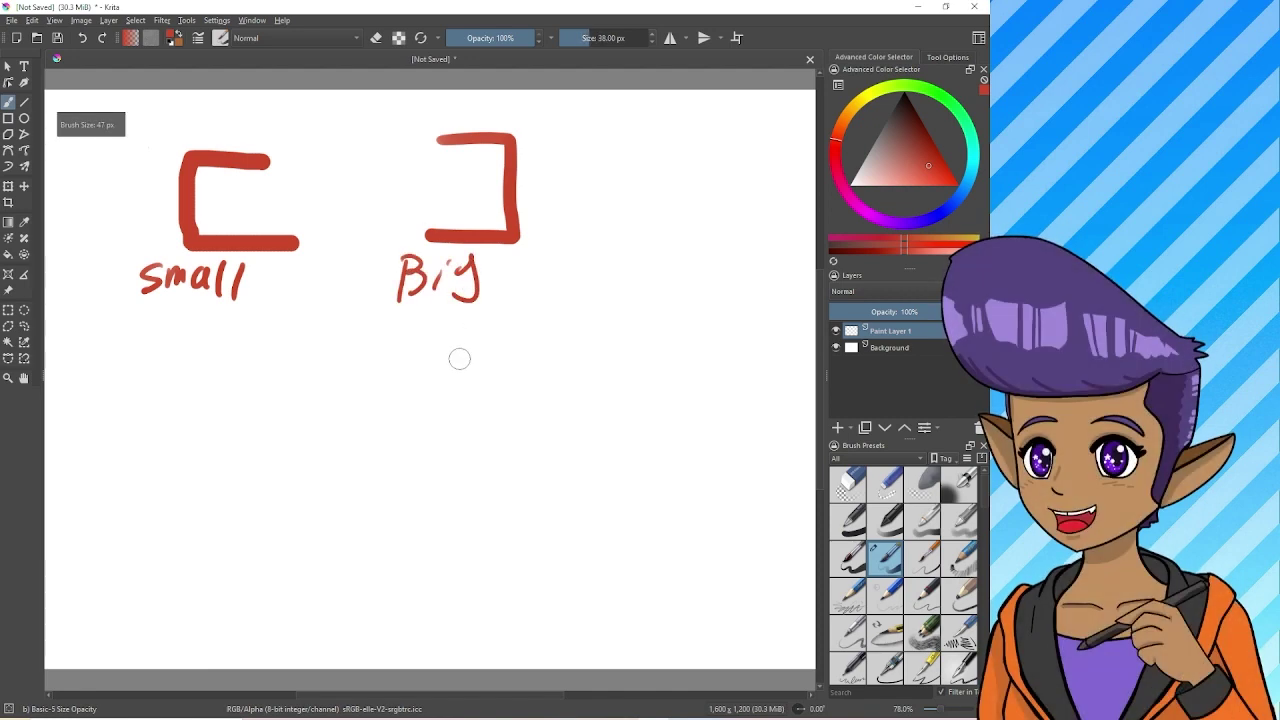
{"action": "key", "text": "bracketright"}
{"action": "left_click_drag", "start_coordinate": [471, 382], "coordinate": [468, 386]}
Shrink the brush to 28 px and stamp one small red dot below the "Small" label.
{"action": "key", "text": "bracketleft"}
{"action": "key", "text": "bracketleft"}
{"action": "key", "text": "bracketleft"}
{"action": "key", "text": "bracketleft"}
{"action": "key", "text": "bracketleft"}
{"action": "key", "text": "bracketleft"}
{"action": "key", "text": "bracketleft"}
{"action": "key", "text": "bracketleft"}
{"action": "key", "text": "bracketleft"}
{"action": "key", "text": "bracketleft"}
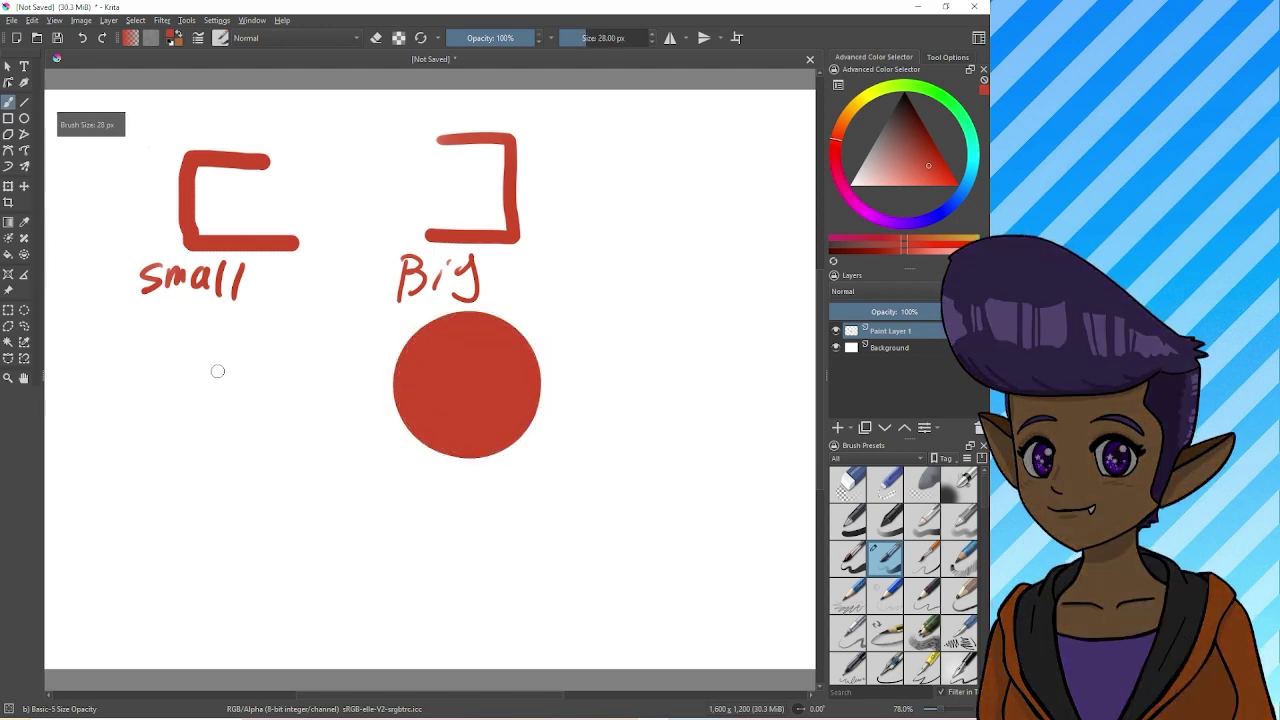
{"action": "left_click", "coordinate": [216, 369]}
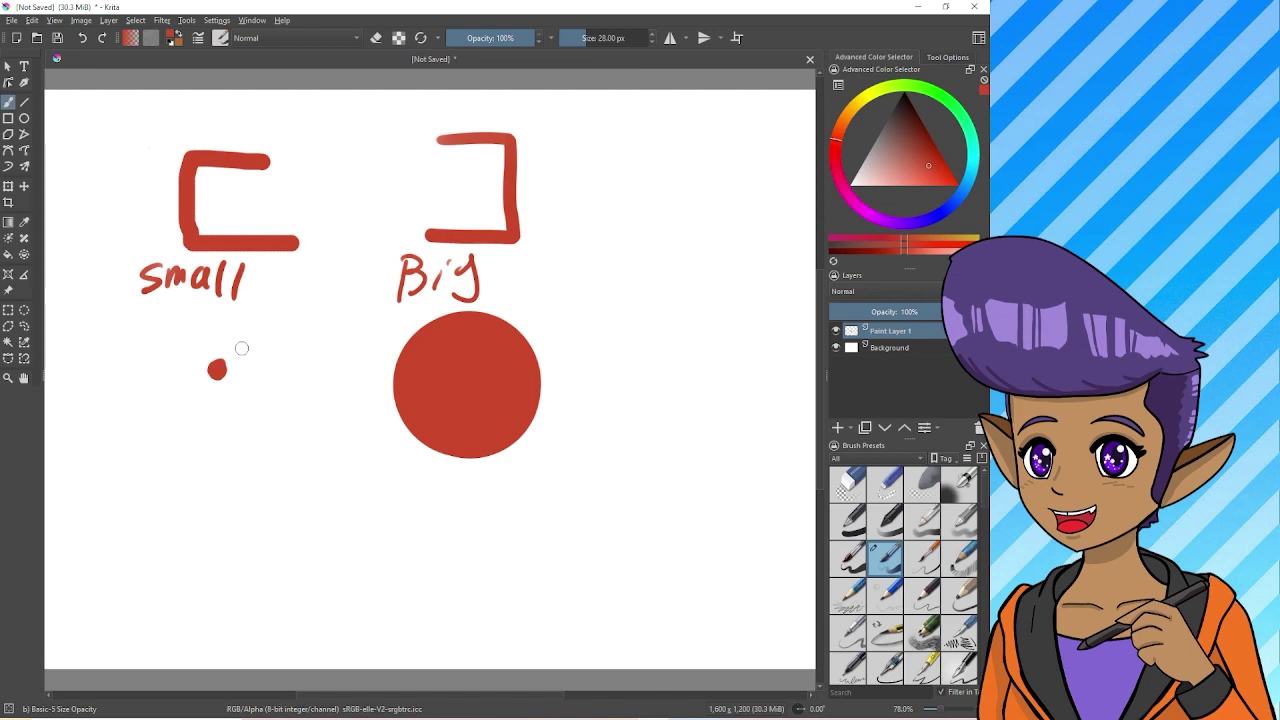
Paint a faint line between the dots and, with the brush at 26 px, a row of hatching strokes going from light to heavy pressure.
{"action": "left_click_drag", "start_coordinate": [276, 365], "coordinate": [362, 362]}
{"action": "key", "text": "bracketleft"}
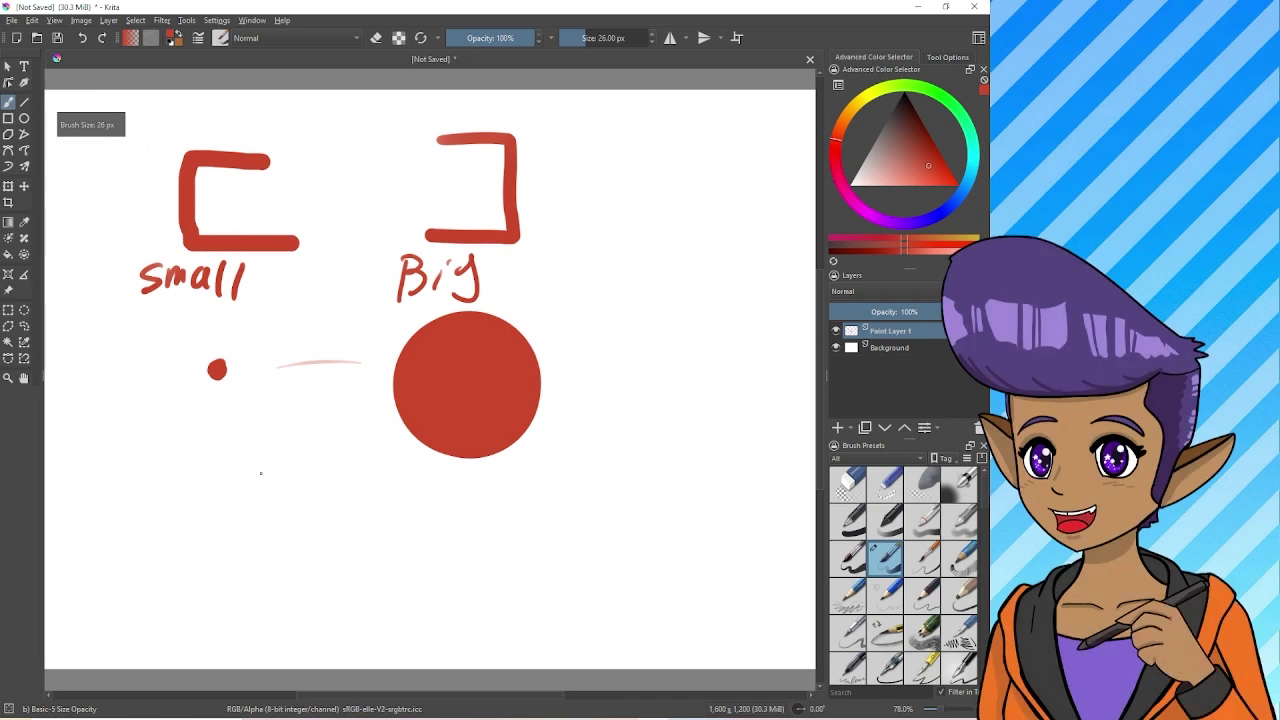
{"action": "left_click_drag", "start_coordinate": [262, 490], "coordinate": [284, 470]}
{"action": "mouse_move", "coordinate": [252, 512]}
{"action": "left_mouse_down"}
{"action": "mouse_move", "coordinate": [302, 466]}
{"action": "mouse_move", "coordinate": [300, 478]}
{"action": "left_mouse_up"}
{"action": "mouse_move", "coordinate": [256, 544]}
{"action": "left_mouse_down"}
{"action": "mouse_move", "coordinate": [328, 468]}
{"action": "mouse_move", "coordinate": [322, 486]}
{"action": "mouse_move", "coordinate": [348, 470]}
{"action": "mouse_move", "coordinate": [360, 480]}
{"action": "left_mouse_up"}
{"action": "left_click_drag", "start_coordinate": [290, 557], "coordinate": [372, 484]}
{"action": "mouse_move", "coordinate": [310, 554]}
{"action": "left_mouse_down"}
{"action": "mouse_move", "coordinate": [395, 487]}
{"action": "mouse_move", "coordinate": [302, 600]}
{"action": "left_mouse_up"}
{"action": "mouse_move", "coordinate": [420, 486]}
{"action": "left_mouse_down"}
{"action": "mouse_move", "coordinate": [330, 600]}
{"action": "mouse_move", "coordinate": [362, 602]}
{"action": "left_mouse_up"}
{"action": "left_click_drag", "start_coordinate": [473, 480], "coordinate": [382, 620]}
{"action": "mouse_move", "coordinate": [493, 482]}
{"action": "left_mouse_down"}
{"action": "mouse_move", "coordinate": [417, 618]}
{"action": "mouse_move", "coordinate": [455, 610]}
{"action": "left_mouse_up"}
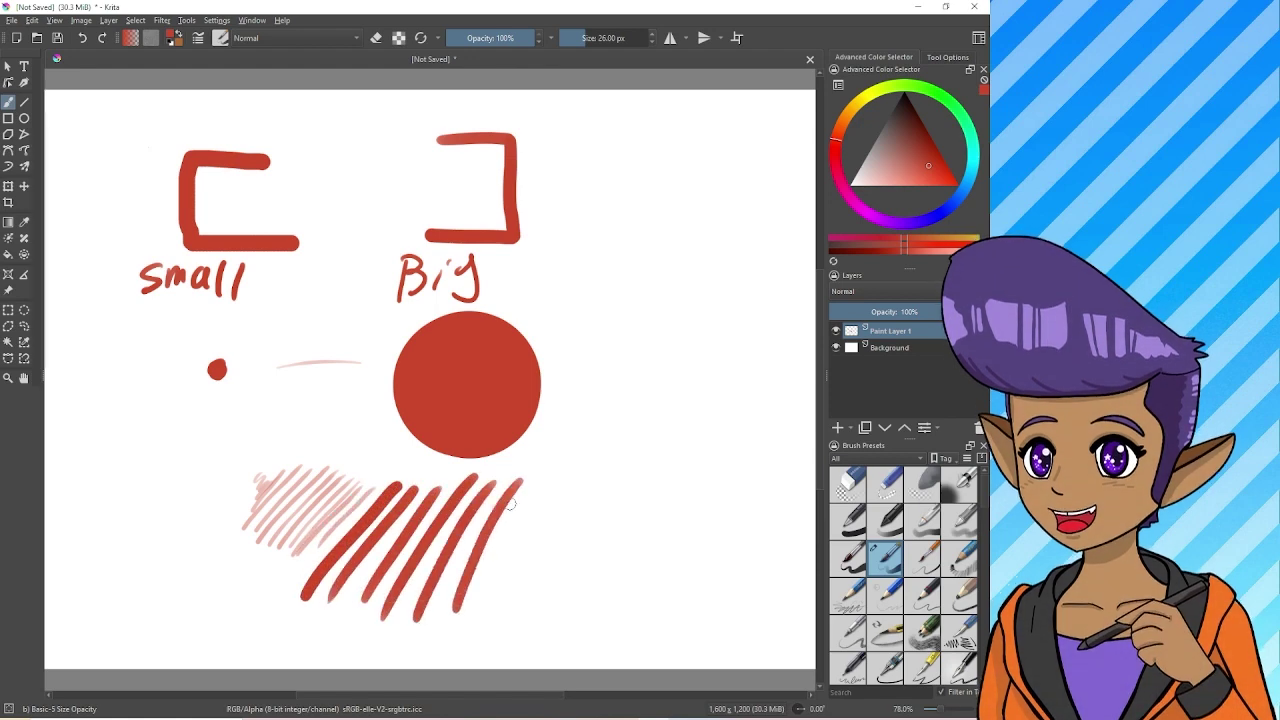
{"action": "left_click_drag", "start_coordinate": [540, 476], "coordinate": [505, 596]}
{"action": "mouse_move", "coordinate": [536, 498]}
{"action": "left_mouse_down"}
{"action": "mouse_move", "coordinate": [512, 598]}
{"action": "mouse_move", "coordinate": [540, 600]}
{"action": "left_mouse_up"}
{"action": "mouse_move", "coordinate": [564, 473]}
{"action": "left_mouse_down"}
{"action": "mouse_move", "coordinate": [564, 610]}
{"action": "mouse_move", "coordinate": [571, 602]}
{"action": "left_mouse_up"}
{"action": "left_click_drag", "start_coordinate": [588, 484], "coordinate": [583, 600]}
{"action": "left_click_drag", "start_coordinate": [596, 488], "coordinate": [592, 588]}
{"action": "left_click_drag", "start_coordinate": [617, 508], "coordinate": [606, 592]}
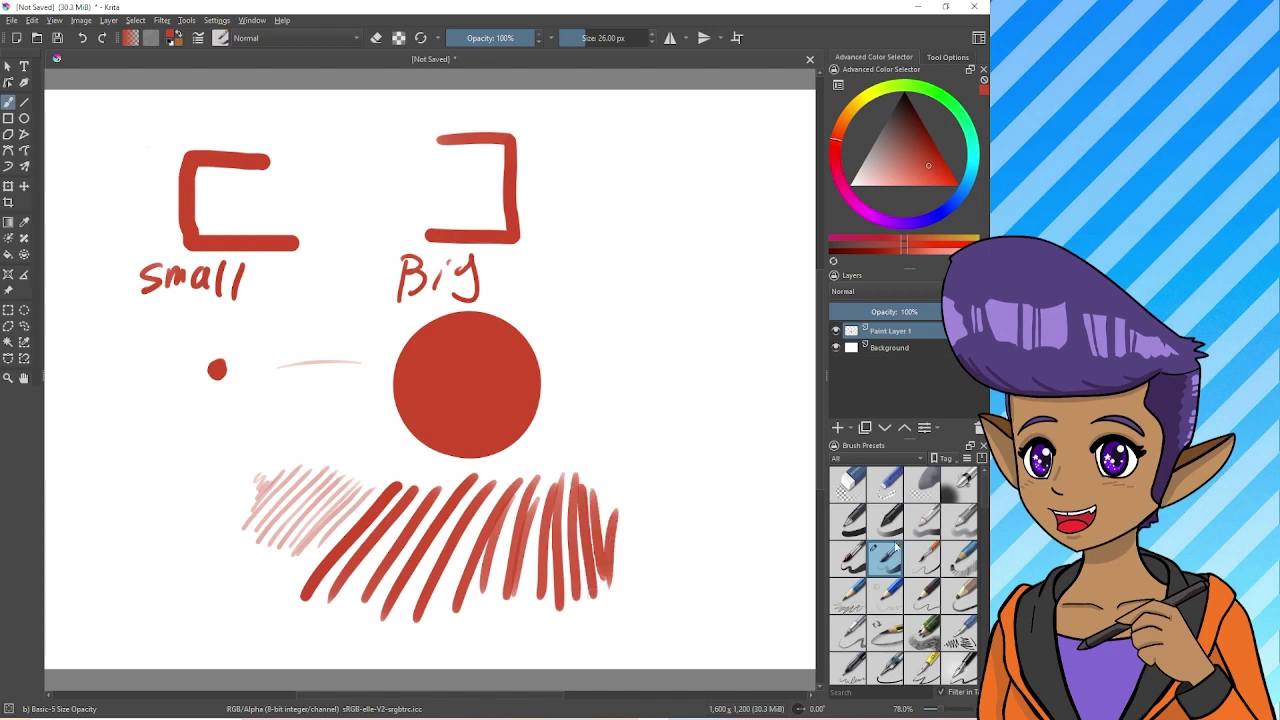
Paint a red arrow aimed at the brush presets, clear everything from Paint Layer 1, and switch the brush to eraser mode.
{"action": "left_click_drag", "start_coordinate": [710, 569], "coordinate": [742, 605]}
{"action": "left_click_drag", "start_coordinate": [808, 553], "coordinate": [773, 539]}
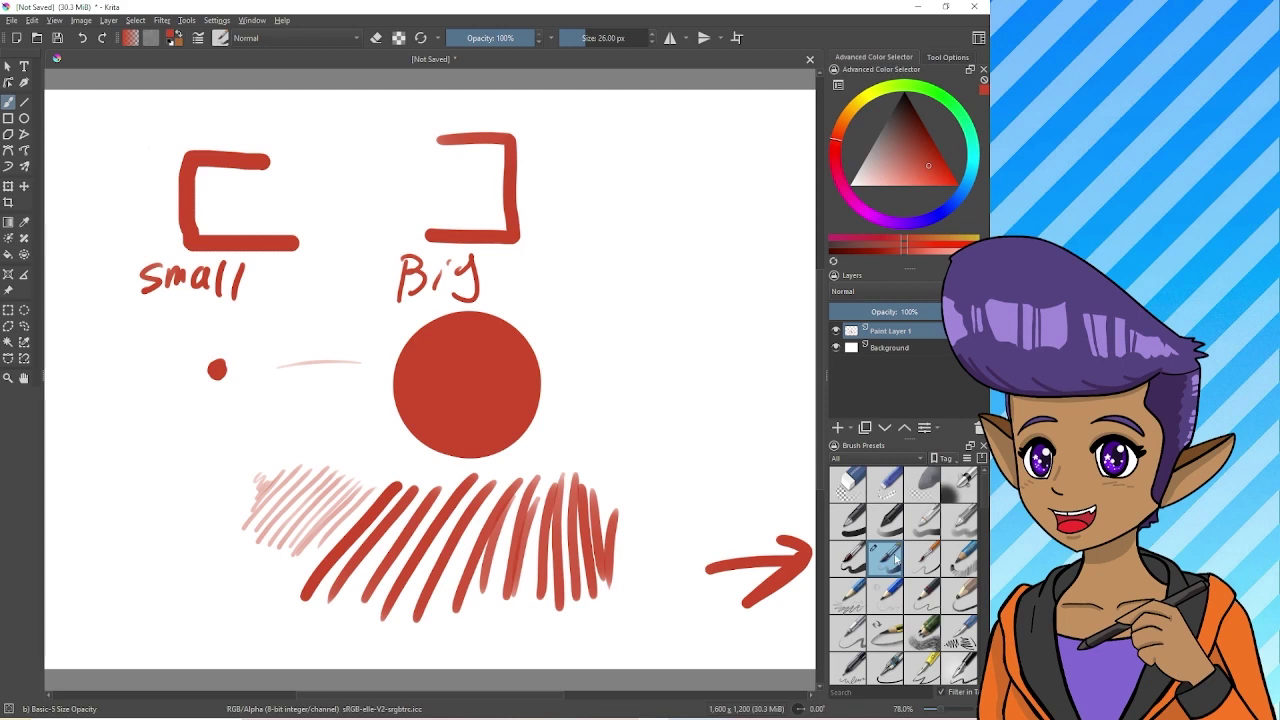
{"action": "key", "text": "Delete"}
{"action": "key", "text": "e"}
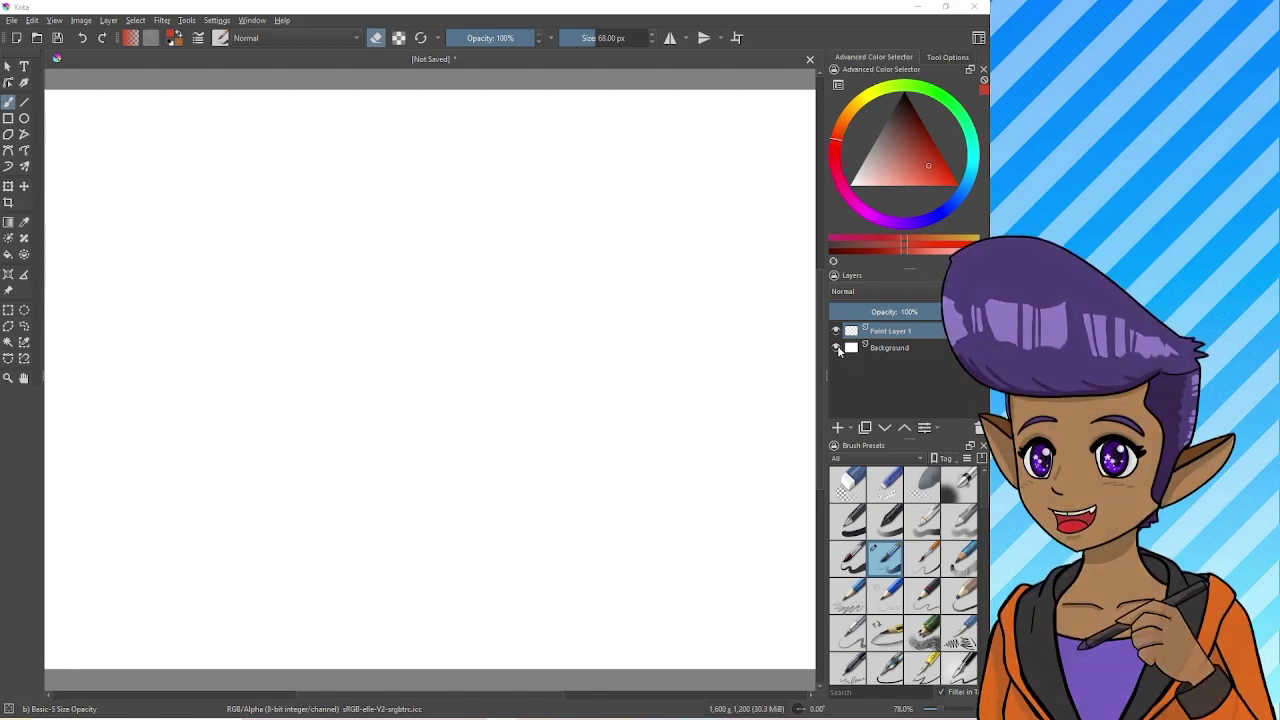
Hide Paint Layer 1 and draw a round red face with two eyes and a smiling mouth on the Background layer.
{"action": "left_click", "coordinate": [836, 332]}
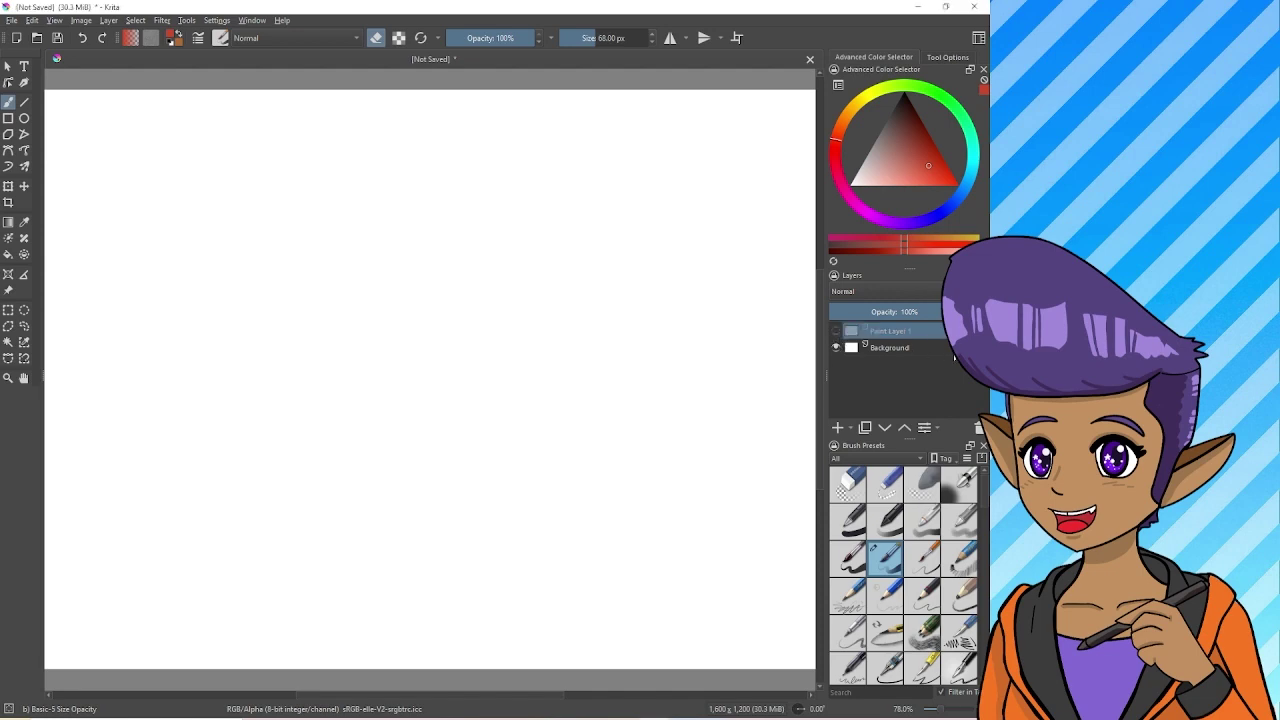
{"action": "left_click", "coordinate": [877, 350]}
{"action": "key", "text": "e"}
{"action": "mouse_move", "coordinate": [467, 235]}
{"action": "left_mouse_down"}
{"action": "mouse_move", "coordinate": [512, 422]}
{"action": "mouse_move", "coordinate": [355, 188]}
{"action": "left_mouse_up"}
{"action": "mouse_move", "coordinate": [350, 240]}
{"action": "left_mouse_down"}
{"action": "mouse_move", "coordinate": [335, 316]}
{"action": "mouse_move", "coordinate": [370, 248]}
{"action": "left_mouse_up"}
{"action": "mouse_move", "coordinate": [455, 242]}
{"action": "left_mouse_down"}
{"action": "mouse_move", "coordinate": [420, 300]}
{"action": "mouse_move", "coordinate": [462, 240]}
{"action": "left_mouse_up"}
{"action": "mouse_move", "coordinate": [293, 366]}
{"action": "left_mouse_down"}
{"action": "mouse_move", "coordinate": [324, 399]}
{"action": "mouse_move", "coordinate": [432, 326]}
{"action": "left_mouse_up"}
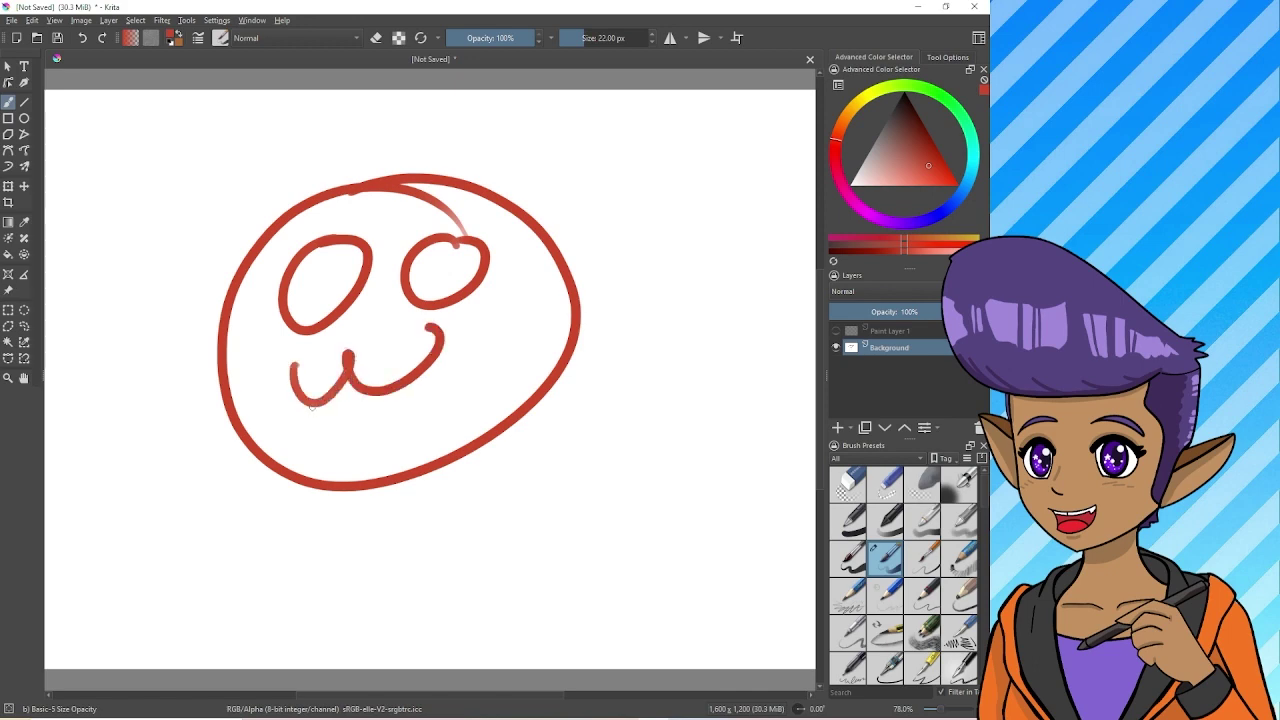
{"action": "left_click_drag", "start_coordinate": [311, 407], "coordinate": [396, 412]}
Erase part of the face's mouth and outline on the Background layer, and undo the erasing and all the face strokes.
{"action": "key", "text": "e"}
{"action": "mouse_move", "coordinate": [440, 358]}
{"action": "left_mouse_down"}
{"action": "mouse_move", "coordinate": [380, 395]}
{"action": "mouse_move", "coordinate": [422, 375]}
{"action": "mouse_move", "coordinate": [380, 431]}
{"action": "mouse_move", "coordinate": [425, 420]}
{"action": "mouse_move", "coordinate": [470, 452]}
{"action": "mouse_move", "coordinate": [454, 453]}
{"action": "mouse_move", "coordinate": [516, 416]}
{"action": "left_mouse_up"}
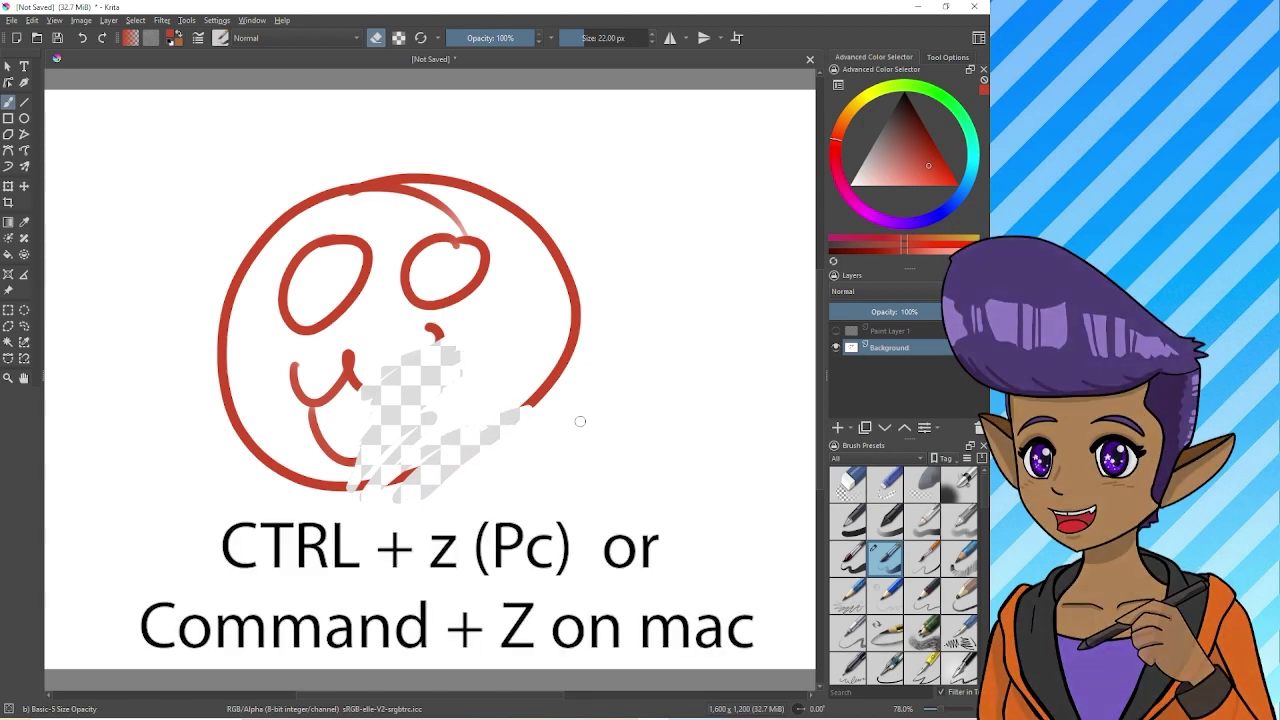
{"action": "key", "text": "ctrl+z"}
{"action": "key", "text": "ctrl+z"}
{"action": "key", "text": "ctrl+z"}
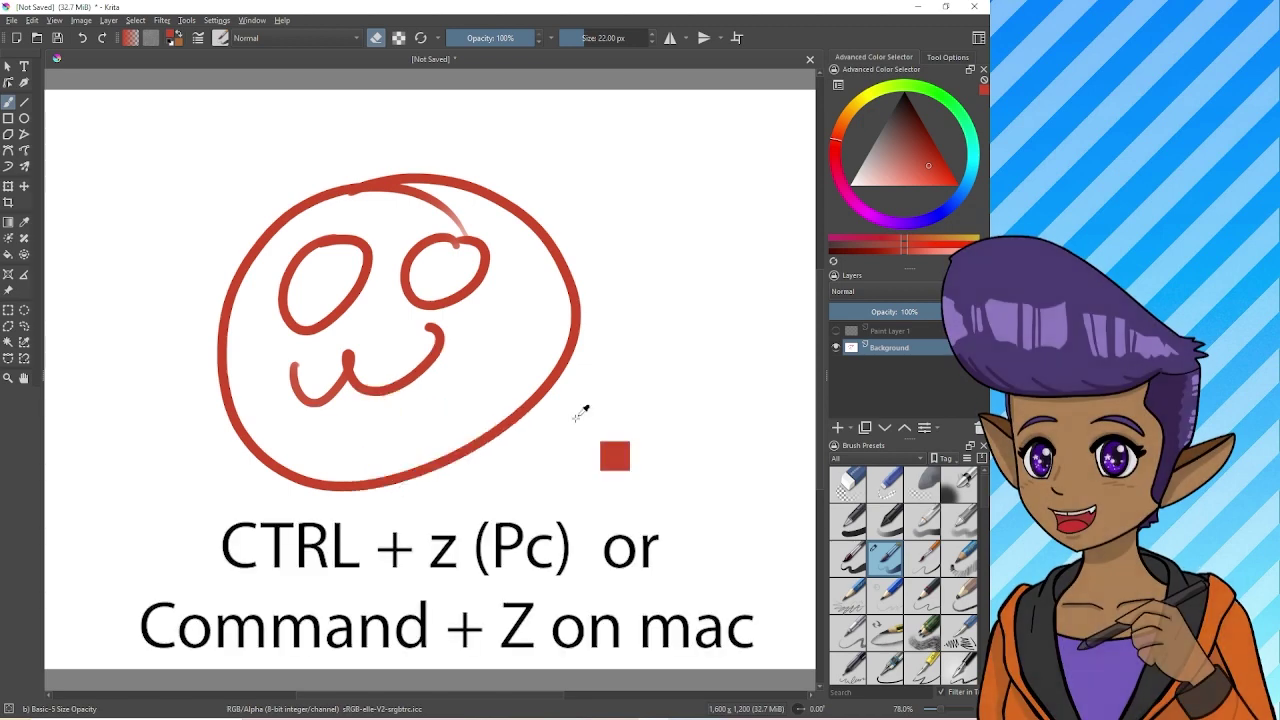
{"action": "key", "text": "ctrl+z"}
{"action": "key", "text": "ctrl+z"}
{"action": "key", "text": "ctrl+z"}
{"action": "key", "text": "ctrl+z"}
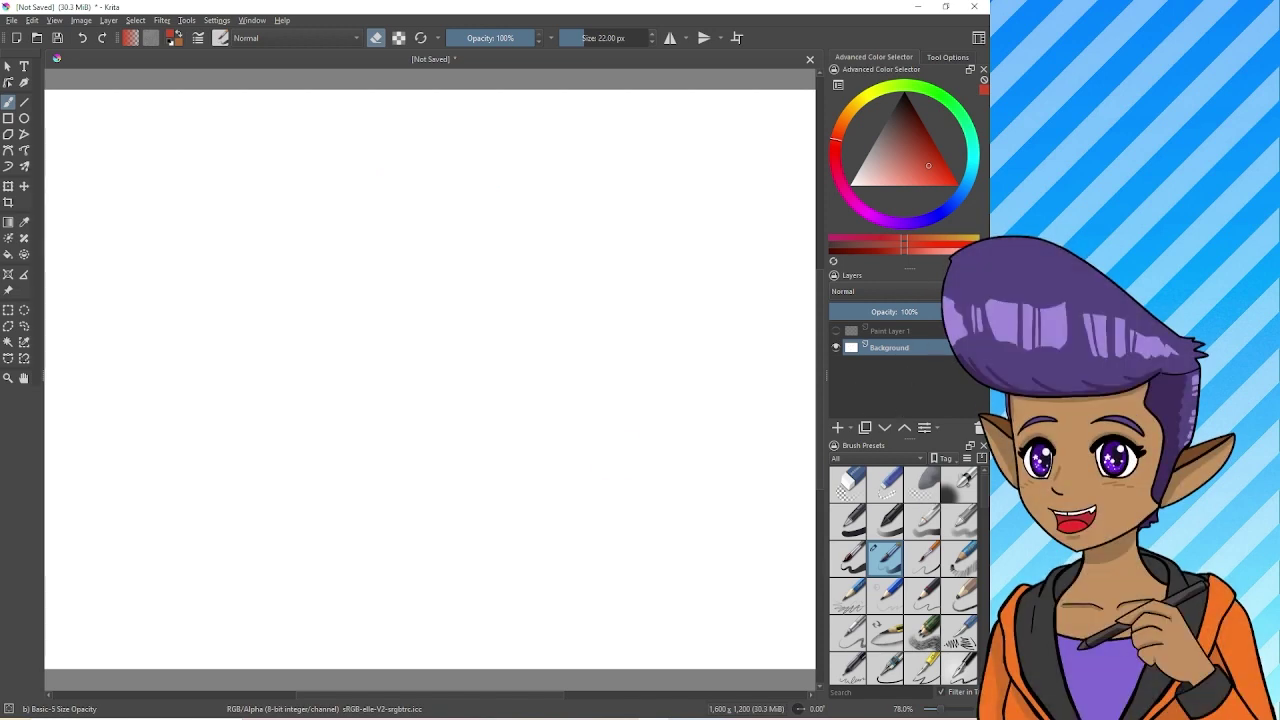
Make both layers visible and select Paint Layer 1.
{"action": "left_click", "coordinate": [836, 347]}
{"action": "left_click", "coordinate": [836, 347]}
{"action": "left_click", "coordinate": [891, 336]}
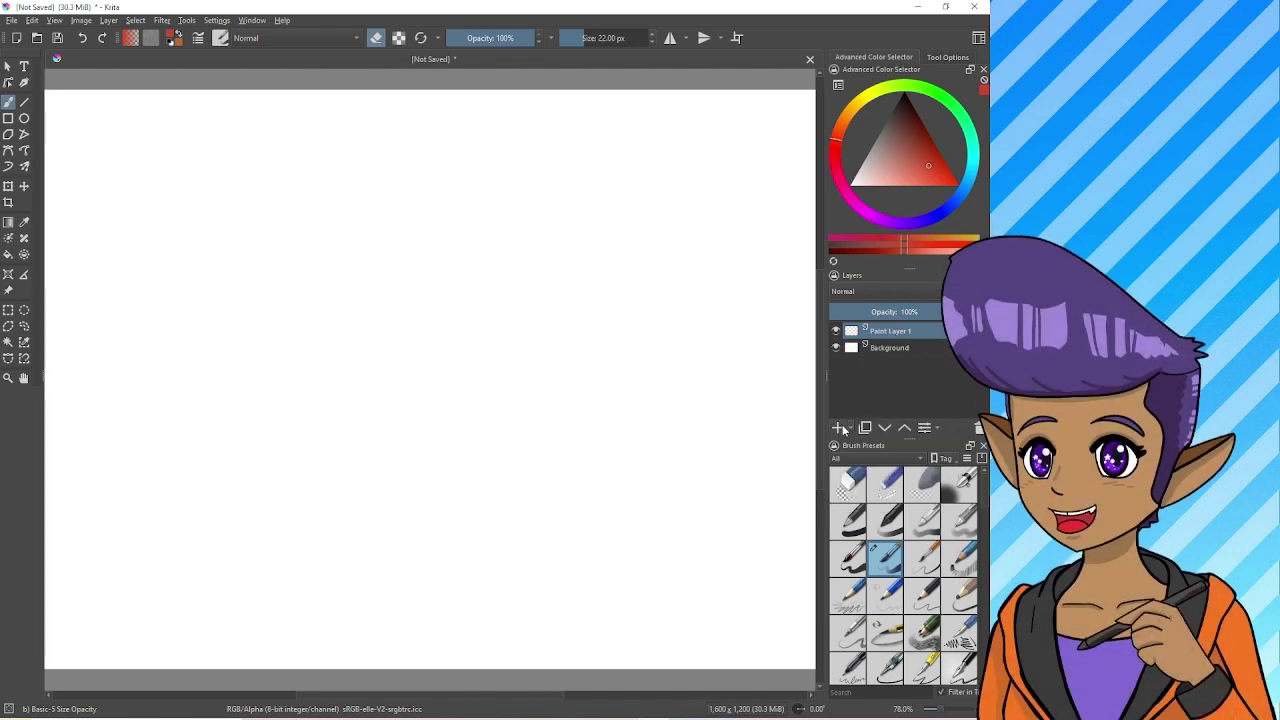
Add a new paint layer above Paint Layer 1 and rename it "Line art".
{"action": "left_click", "coordinate": [839, 428]}
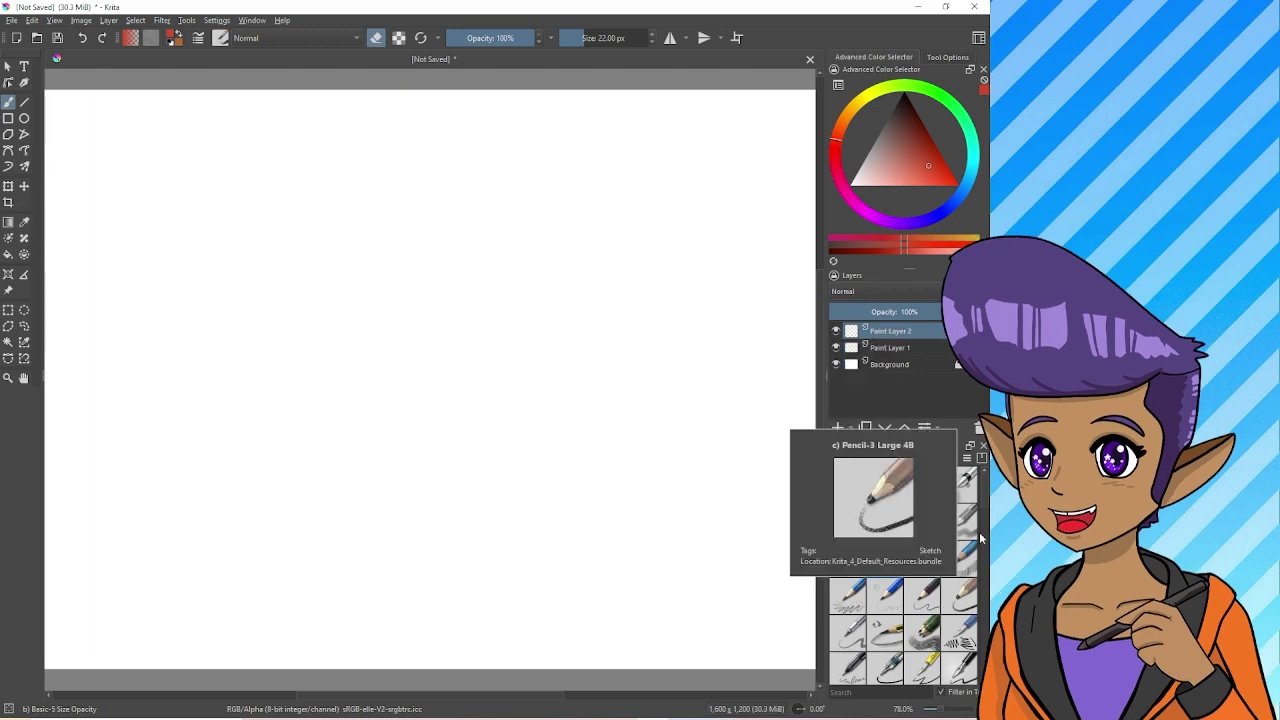
{"action": "double_click", "coordinate": [887, 334]}
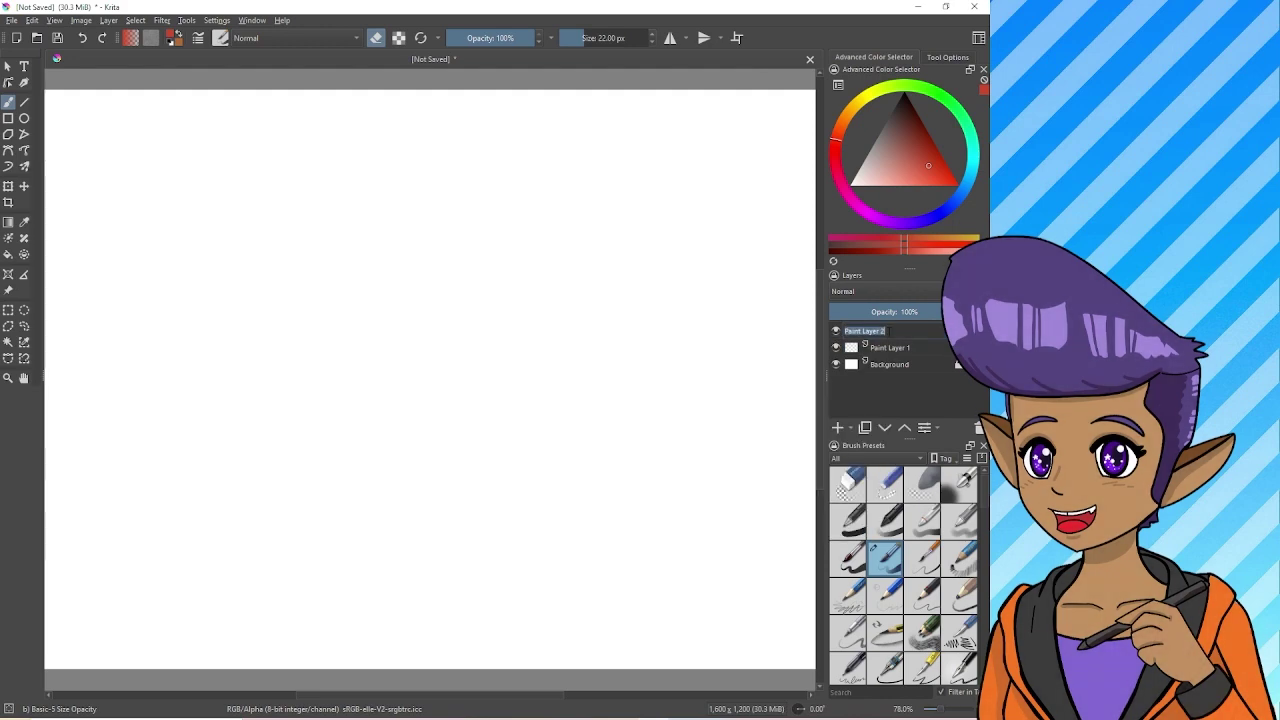
{"action": "type", "text": "L"}
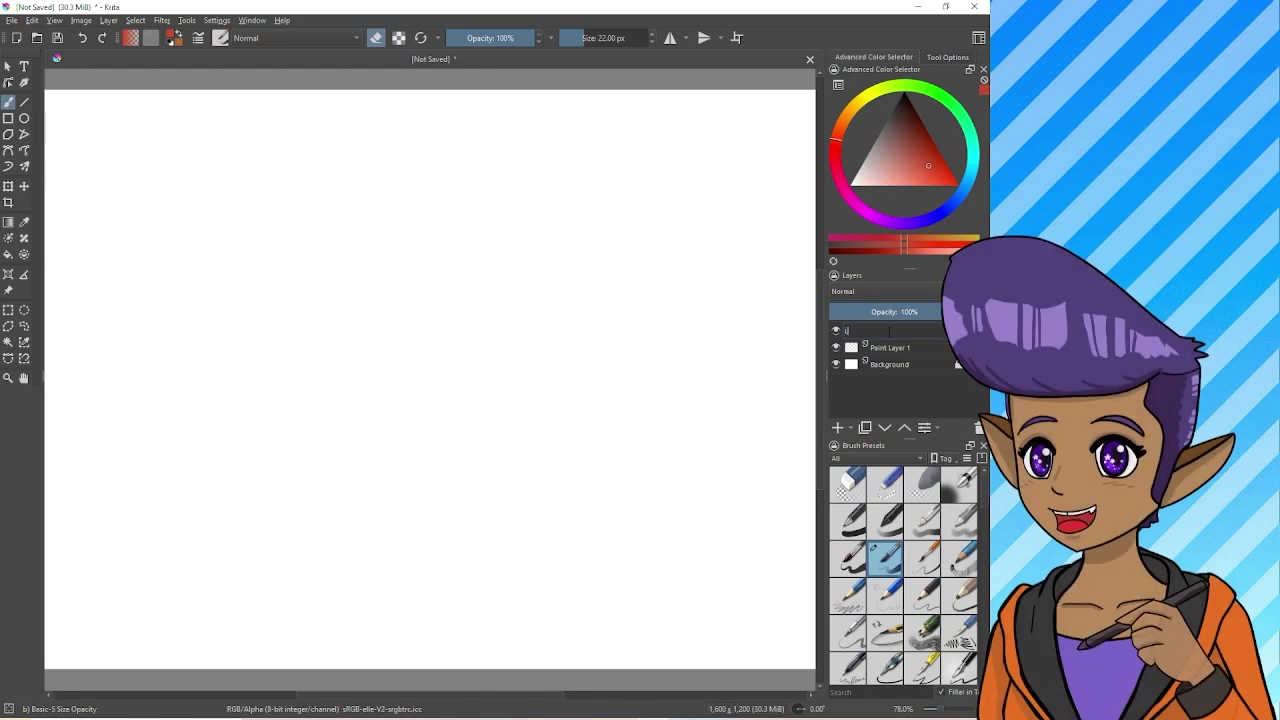
{"action": "type", "text": "ine art"}
{"action": "key", "text": "Return"}
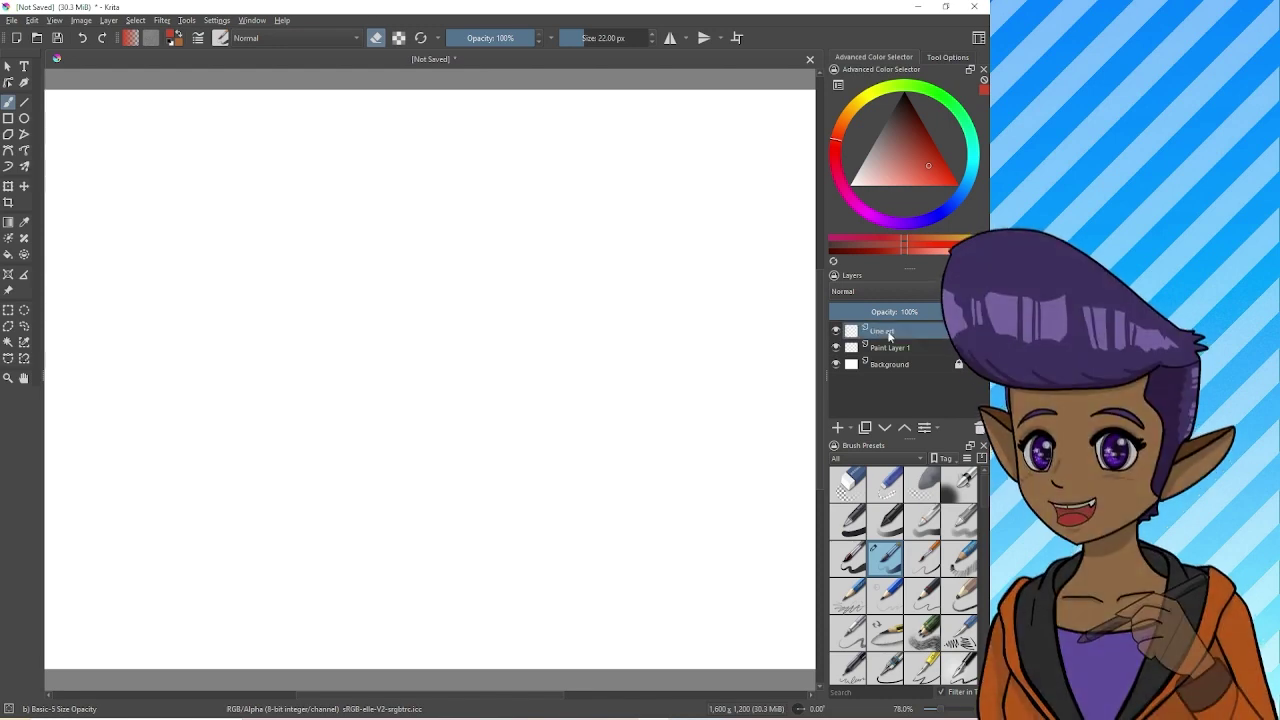
Rename Paint Layer 1 to "Color".
{"action": "left_click", "coordinate": [881, 350]}
{"action": "double_click", "coordinate": [882, 350]}
{"action": "type", "text": "Color"}
{"action": "key", "text": "Return"}
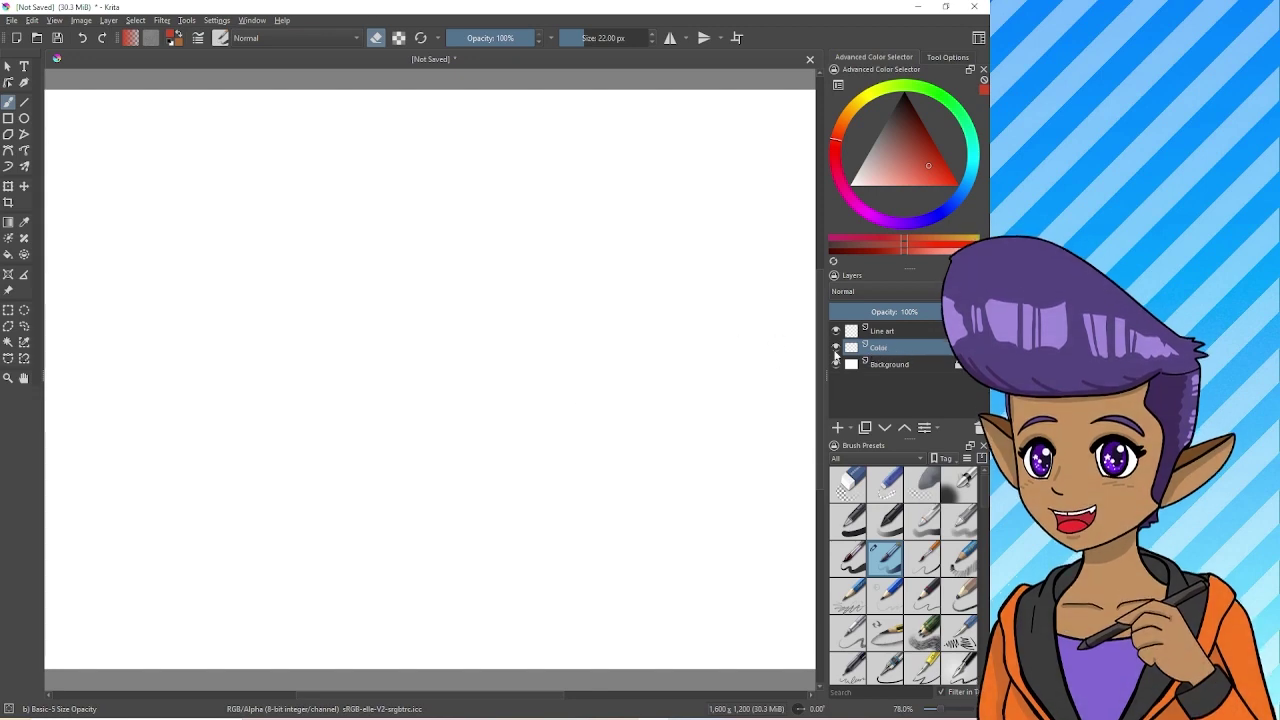
Draw a near-black face outline with two eyes, a mouth and a tongue on the Color layer.
{"action": "left_click", "coordinate": [909, 102]}
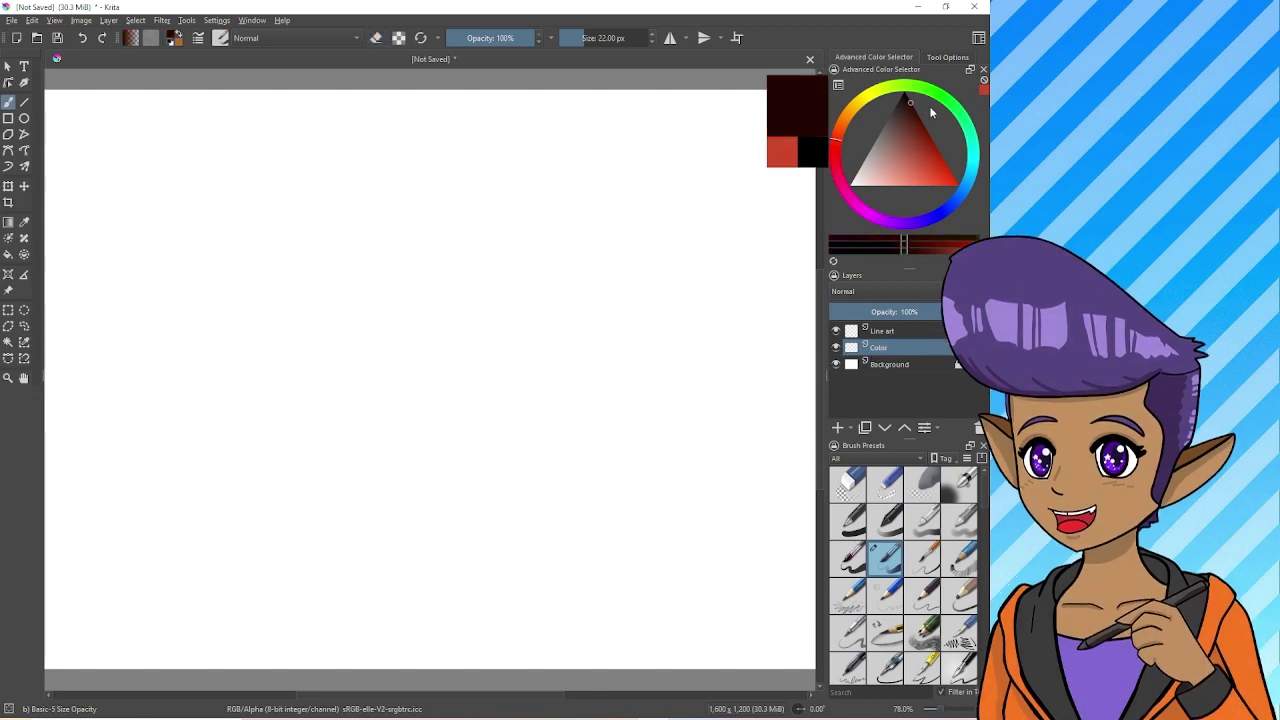
{"action": "mouse_move", "coordinate": [497, 307]}
{"action": "left_mouse_down"}
{"action": "mouse_move", "coordinate": [315, 457]}
{"action": "mouse_move", "coordinate": [612, 338]}
{"action": "mouse_move", "coordinate": [517, 298]}
{"action": "mouse_move", "coordinate": [445, 296]}
{"action": "left_mouse_up"}
{"action": "mouse_move", "coordinate": [412, 339]}
{"action": "left_mouse_down"}
{"action": "mouse_move", "coordinate": [421, 381]}
{"action": "mouse_move", "coordinate": [425, 318]}
{"action": "left_mouse_up"}
{"action": "left_click_drag", "start_coordinate": [520, 354], "coordinate": [541, 338]}
{"action": "mouse_move", "coordinate": [355, 423]}
{"action": "left_mouse_down"}
{"action": "mouse_move", "coordinate": [405, 455]}
{"action": "mouse_move", "coordinate": [511, 424]}
{"action": "left_mouse_up"}
{"action": "left_click_drag", "start_coordinate": [390, 458], "coordinate": [470, 438]}
Scribble dark red over the face on the Color layer, turn on eraser mode, and undo the scribble and the face strokes.
{"action": "left_click", "coordinate": [926, 131]}
{"action": "mouse_move", "coordinate": [372, 328]}
{"action": "left_mouse_down"}
{"action": "mouse_move", "coordinate": [440, 372]}
{"action": "mouse_move", "coordinate": [522, 366]}
{"action": "mouse_move", "coordinate": [572, 406]}
{"action": "mouse_move", "coordinate": [498, 358]}
{"action": "mouse_move", "coordinate": [524, 370]}
{"action": "mouse_move", "coordinate": [504, 356]}
{"action": "mouse_move", "coordinate": [541, 413]}
{"action": "mouse_move", "coordinate": [521, 398]}
{"action": "left_mouse_up"}
{"action": "key", "text": "e"}
{"action": "key", "text": "ctrl+z"}
{"action": "key", "text": "ctrl+z"}
{"action": "key", "text": "ctrl+z"}
{"action": "key", "text": "ctrl+z"}
{"action": "key", "text": "ctrl+z"}
{"action": "key", "text": "ctrl+z"}
{"action": "key", "text": "ctrl+z"}
{"action": "key", "text": "ctrl+z"}
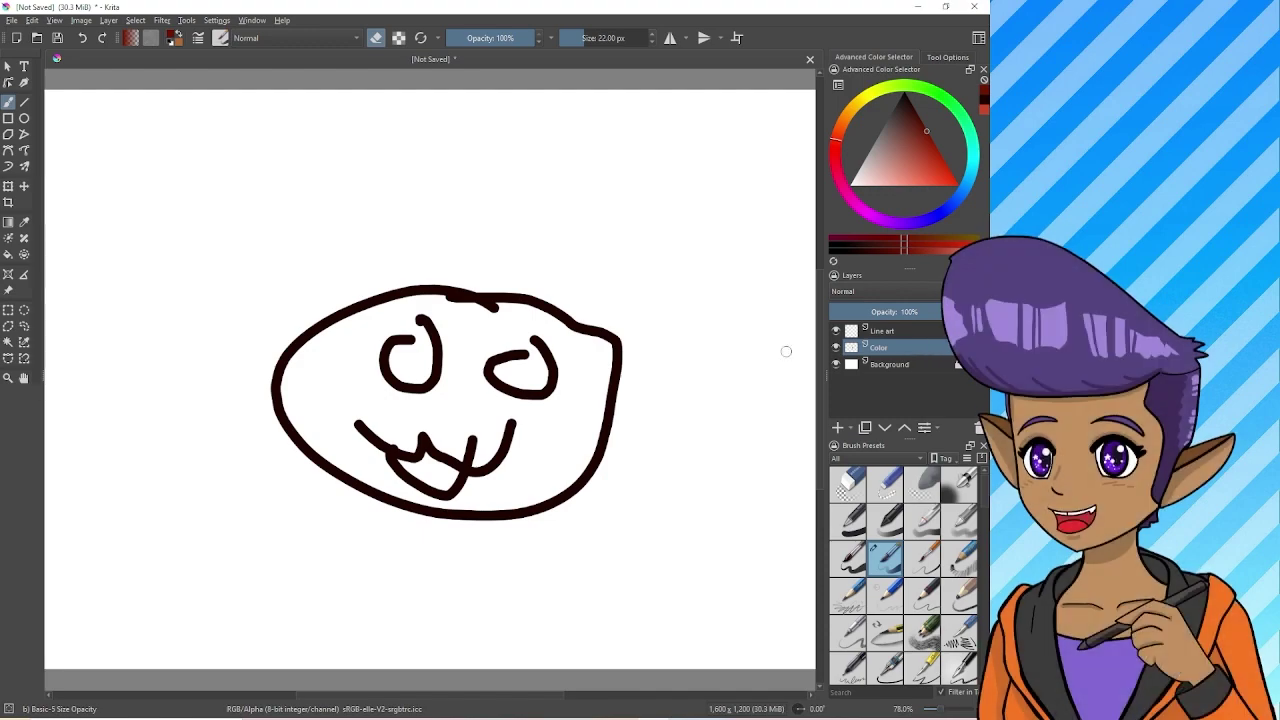
{"action": "key", "text": "ctrl+z"}
{"action": "key", "text": "ctrl+z"}
{"action": "key", "text": "ctrl+z"}
{"action": "key", "text": "ctrl+z"}
{"action": "key", "text": "ctrl+z"}
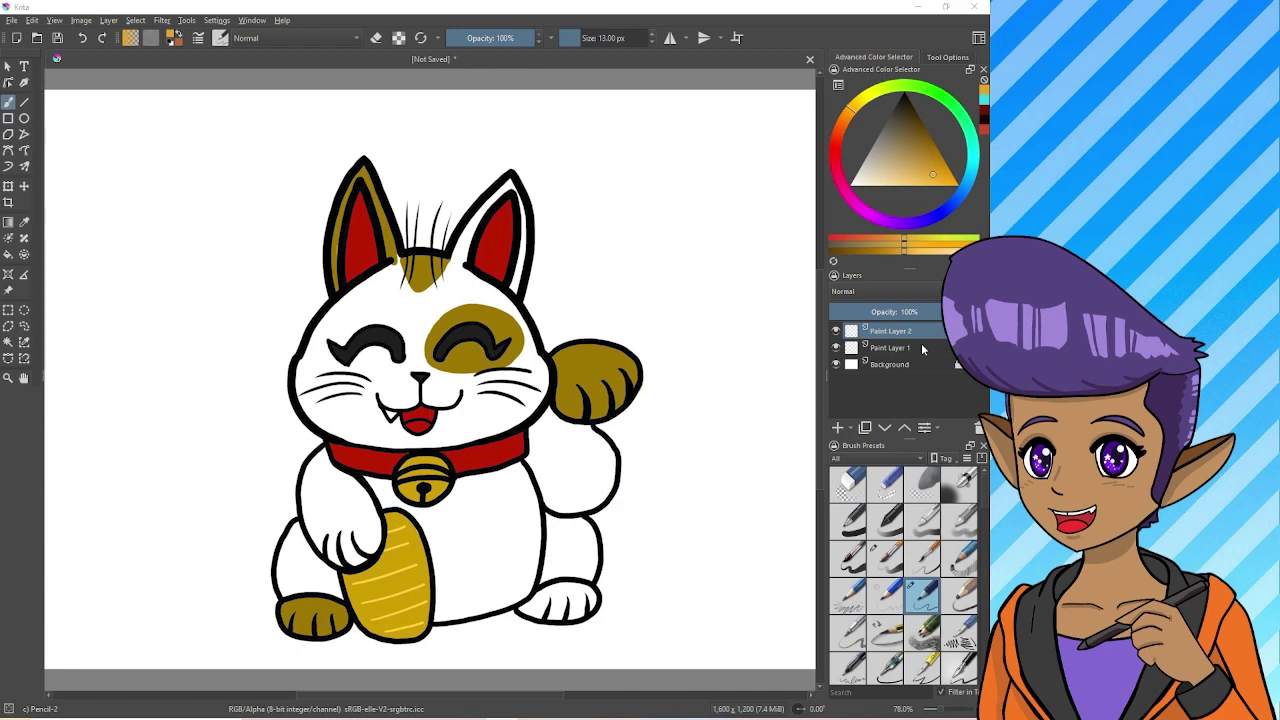
Choose the Pencil-1 Hard brush preset and a neutral gray color, and fill the Background layer with that gray.
{"action": "left_click", "coordinate": [886, 593]}
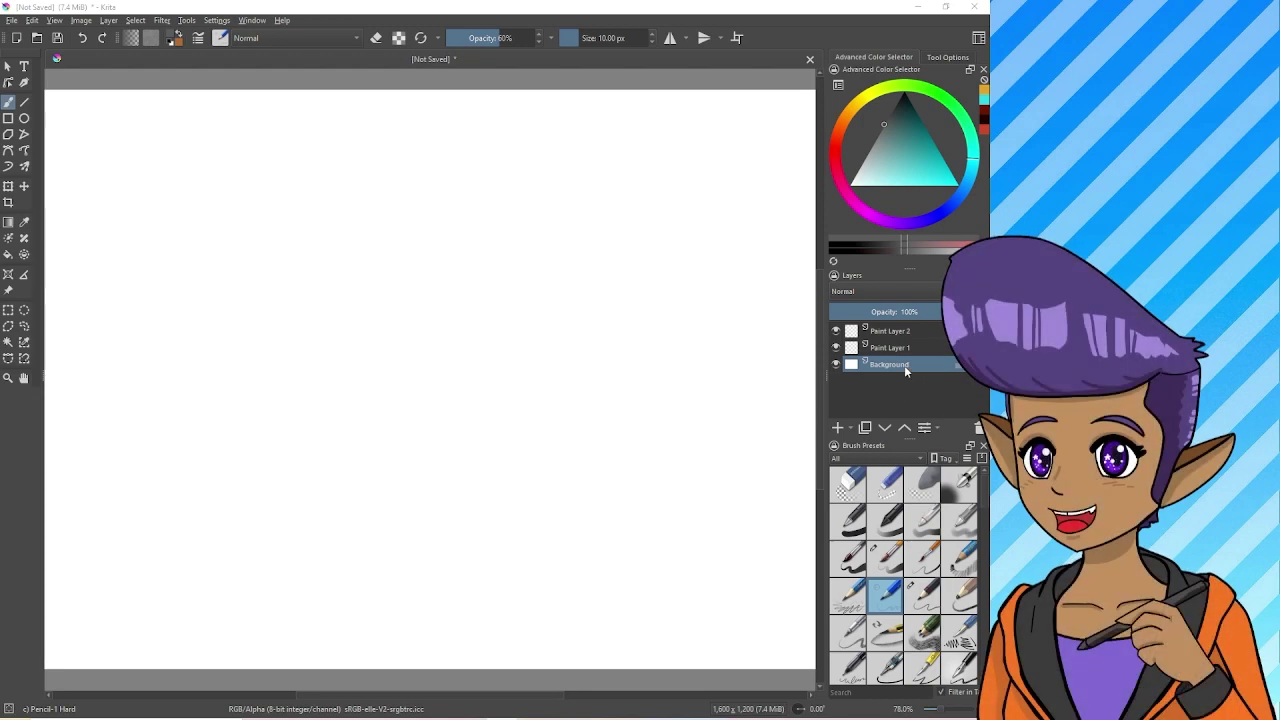
{"action": "left_click", "coordinate": [886, 113]}
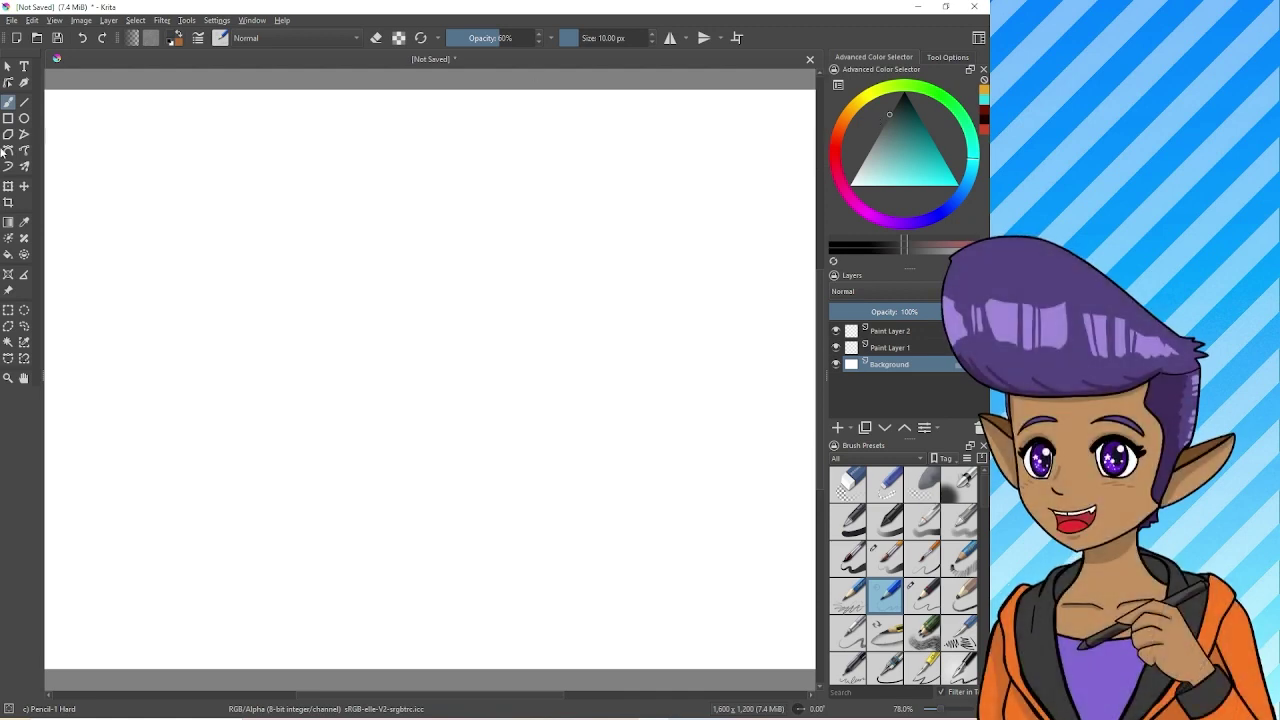
{"action": "left_click", "coordinate": [8, 255]}
{"action": "left_click", "coordinate": [672, 302]}
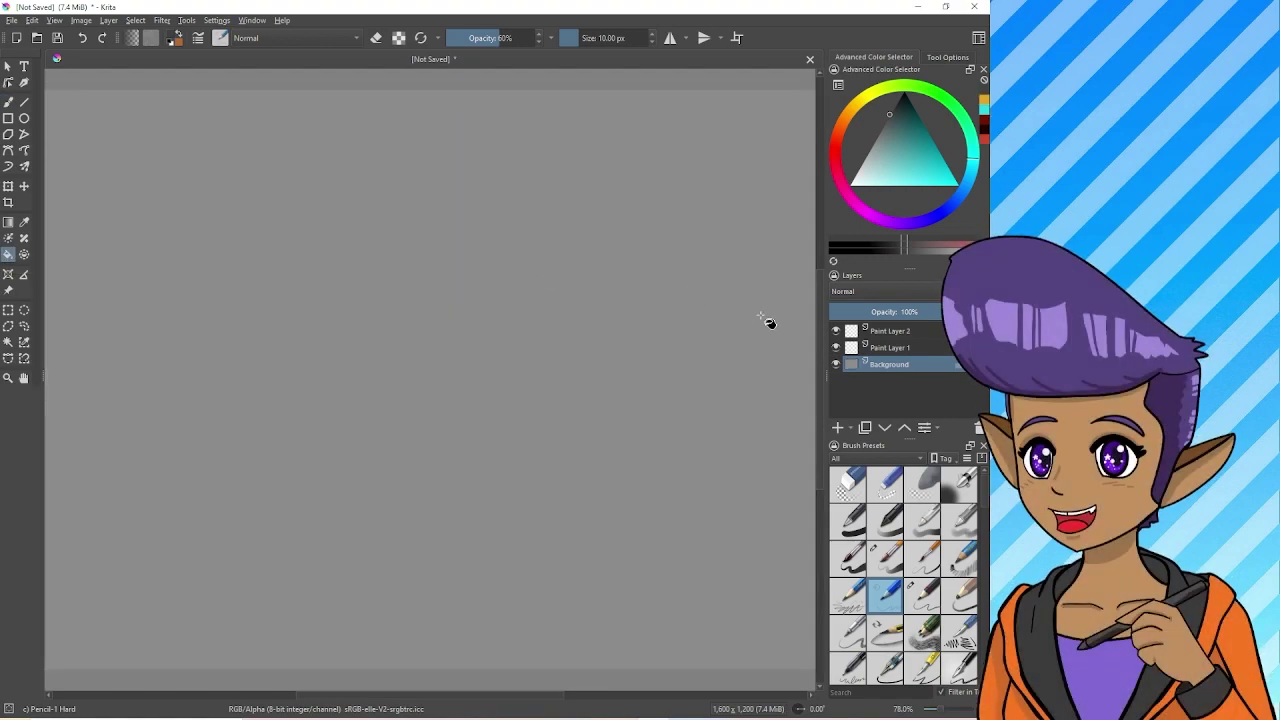
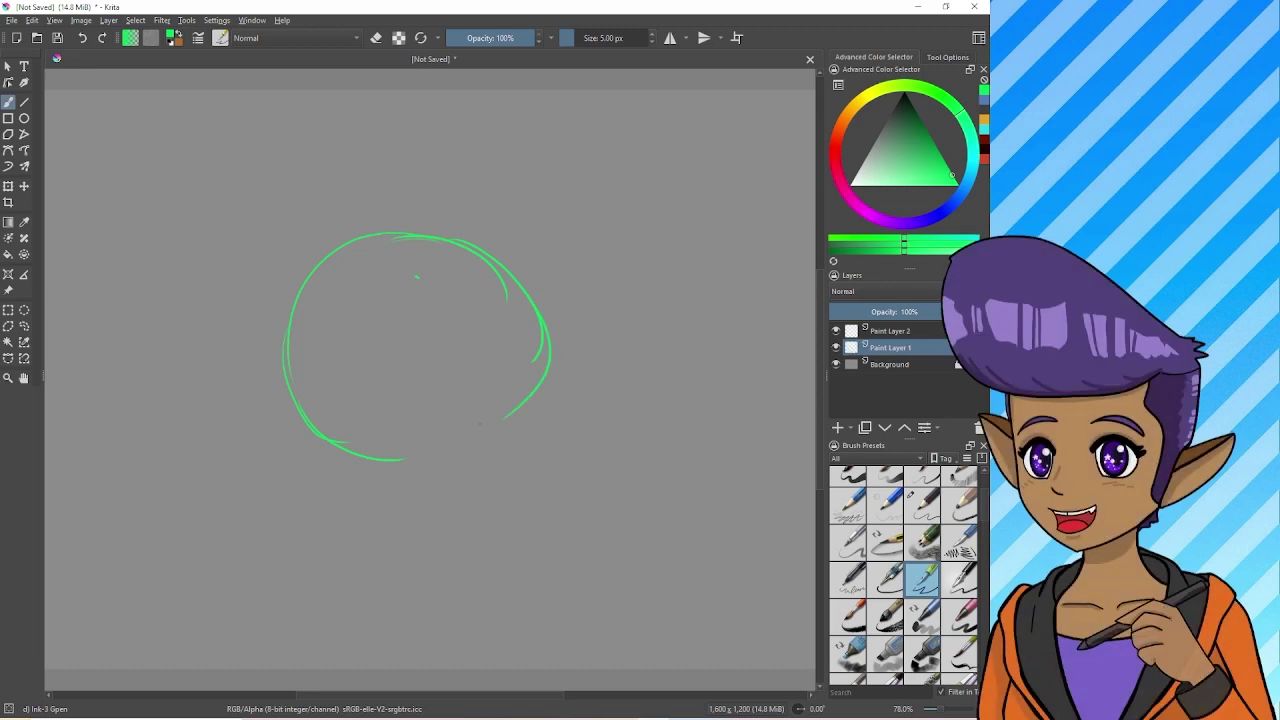
Sketch a green vertical center guideline through the round head on Paint Layer 1, and a rounded body with a curved base beneath it.
{"action": "mouse_move", "coordinate": [420, 236]}
{"action": "left_mouse_down"}
{"action": "mouse_move", "coordinate": [545, 384]}
{"action": "mouse_move", "coordinate": [460, 246]}
{"action": "mouse_move", "coordinate": [515, 400]}
{"action": "mouse_move", "coordinate": [470, 255]}
{"action": "mouse_move", "coordinate": [414, 314]}
{"action": "mouse_move", "coordinate": [413, 408]}
{"action": "left_mouse_up"}
{"action": "left_click_drag", "start_coordinate": [416, 300], "coordinate": [410, 454]}
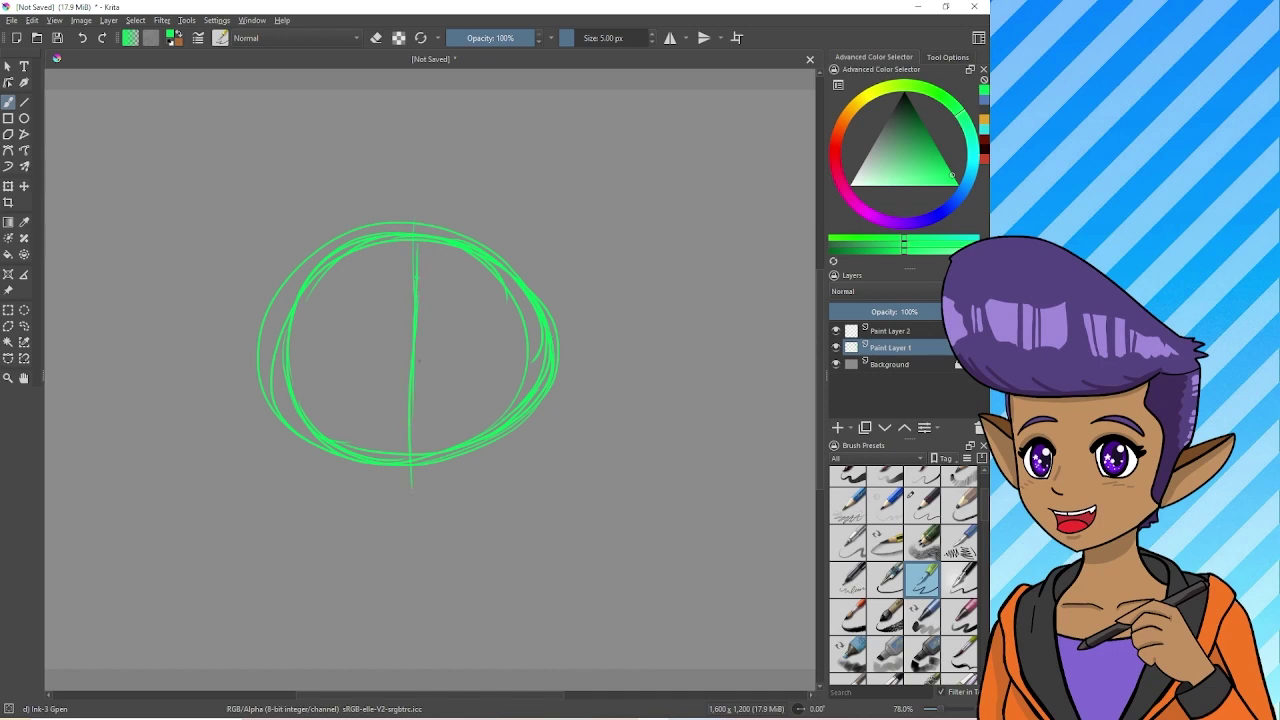
{"action": "left_click_drag", "start_coordinate": [424, 182], "coordinate": [410, 487]}
{"action": "mouse_move", "coordinate": [334, 460]}
{"action": "left_mouse_down"}
{"action": "mouse_move", "coordinate": [310, 504]}
{"action": "mouse_move", "coordinate": [288, 625]}
{"action": "mouse_move", "coordinate": [297, 647]}
{"action": "left_mouse_up"}
{"action": "mouse_move", "coordinate": [504, 443]}
{"action": "left_mouse_down"}
{"action": "mouse_move", "coordinate": [552, 560]}
{"action": "mouse_move", "coordinate": [556, 600]}
{"action": "mouse_move", "coordinate": [536, 648]}
{"action": "left_mouse_up"}
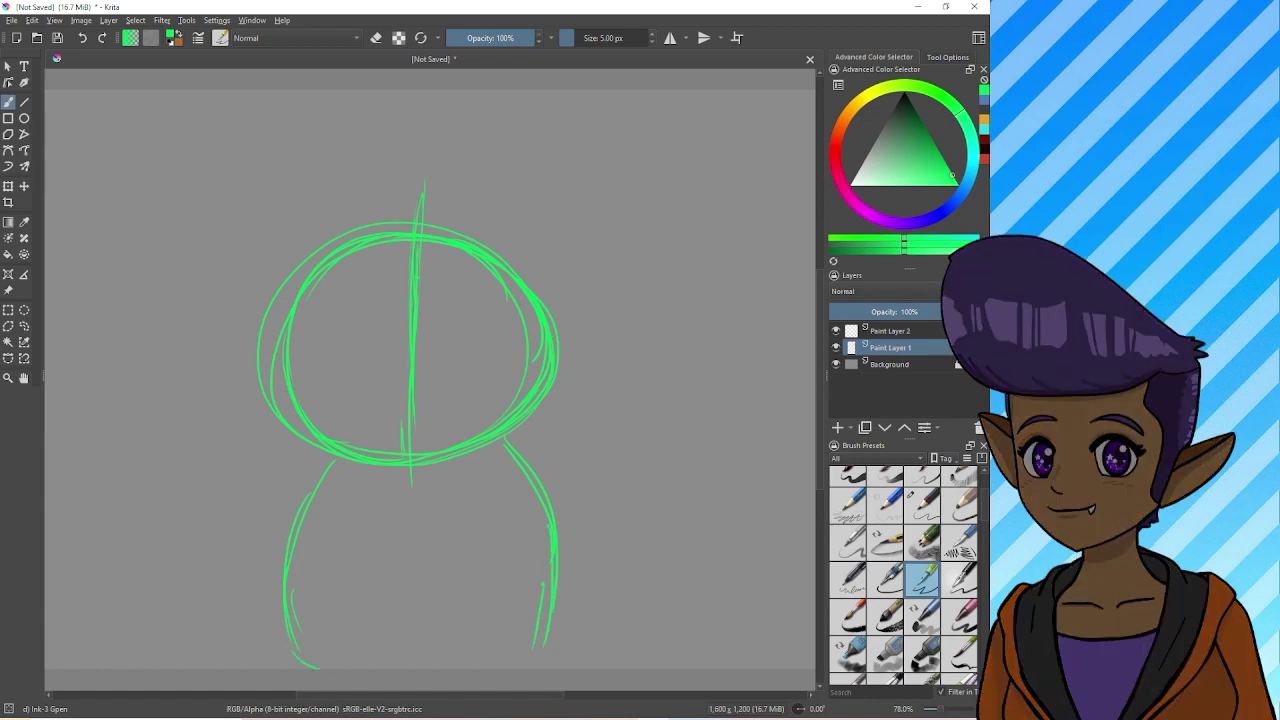
{"action": "mouse_move", "coordinate": [290, 650]}
{"action": "left_mouse_down"}
{"action": "mouse_move", "coordinate": [530, 654]}
{"action": "mouse_move", "coordinate": [550, 636]}
{"action": "mouse_move", "coordinate": [284, 644]}
{"action": "mouse_move", "coordinate": [560, 626]}
{"action": "left_mouse_up"}
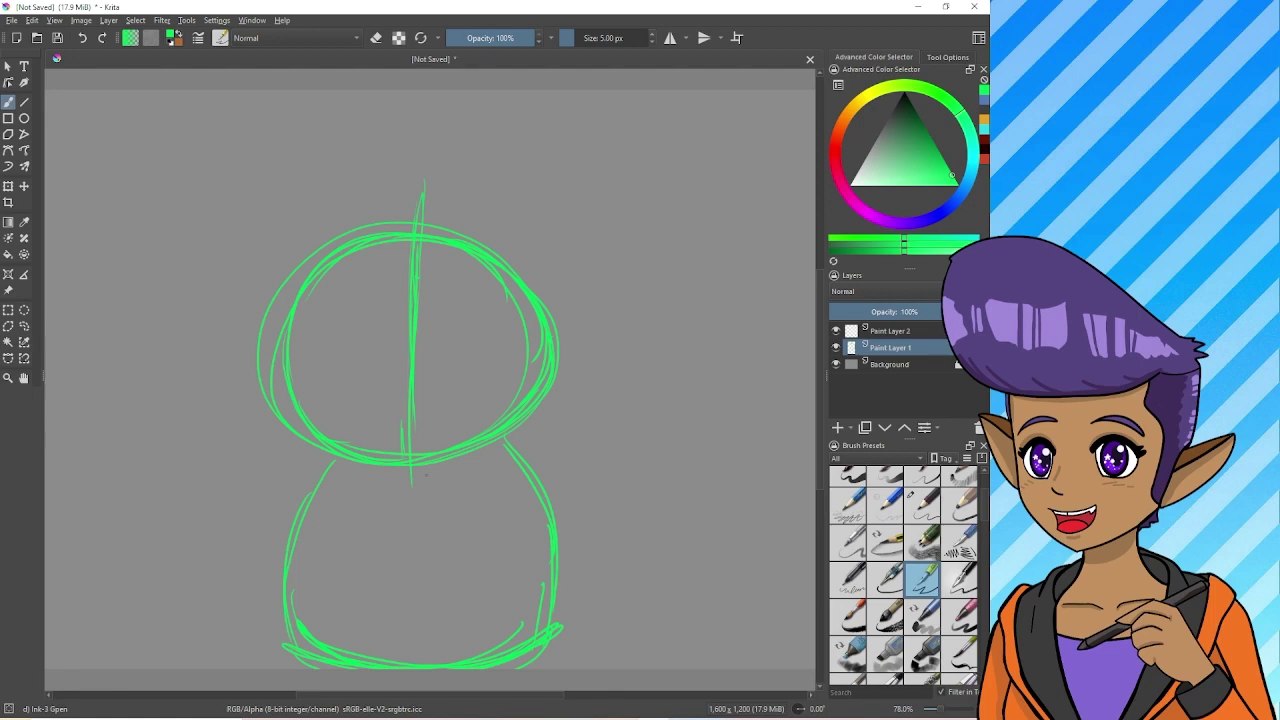
Transform Paint Layer 1 to move the whole head-and-body sketch slightly up and to the right on the canvas.
{"action": "key", "text": "ctrl+t"}
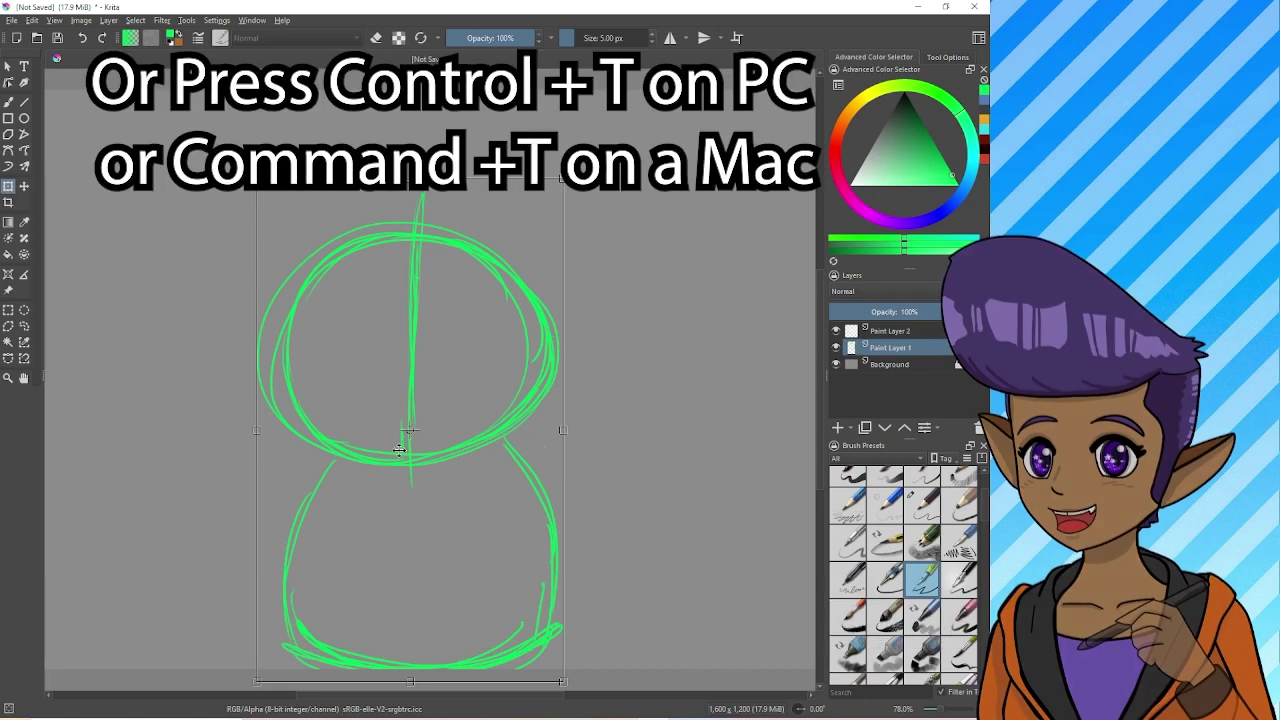
{"action": "left_click_drag", "start_coordinate": [405, 443], "coordinate": [407, 422]}
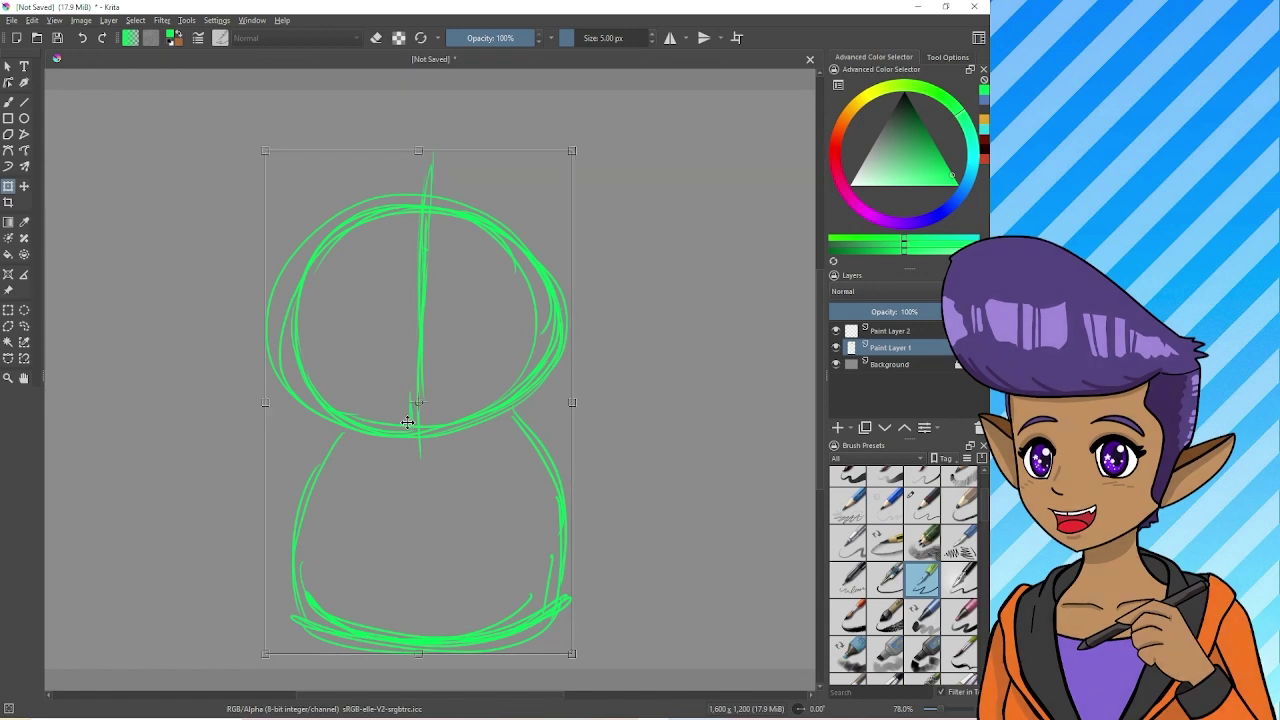
{"action": "key", "text": "Return"}
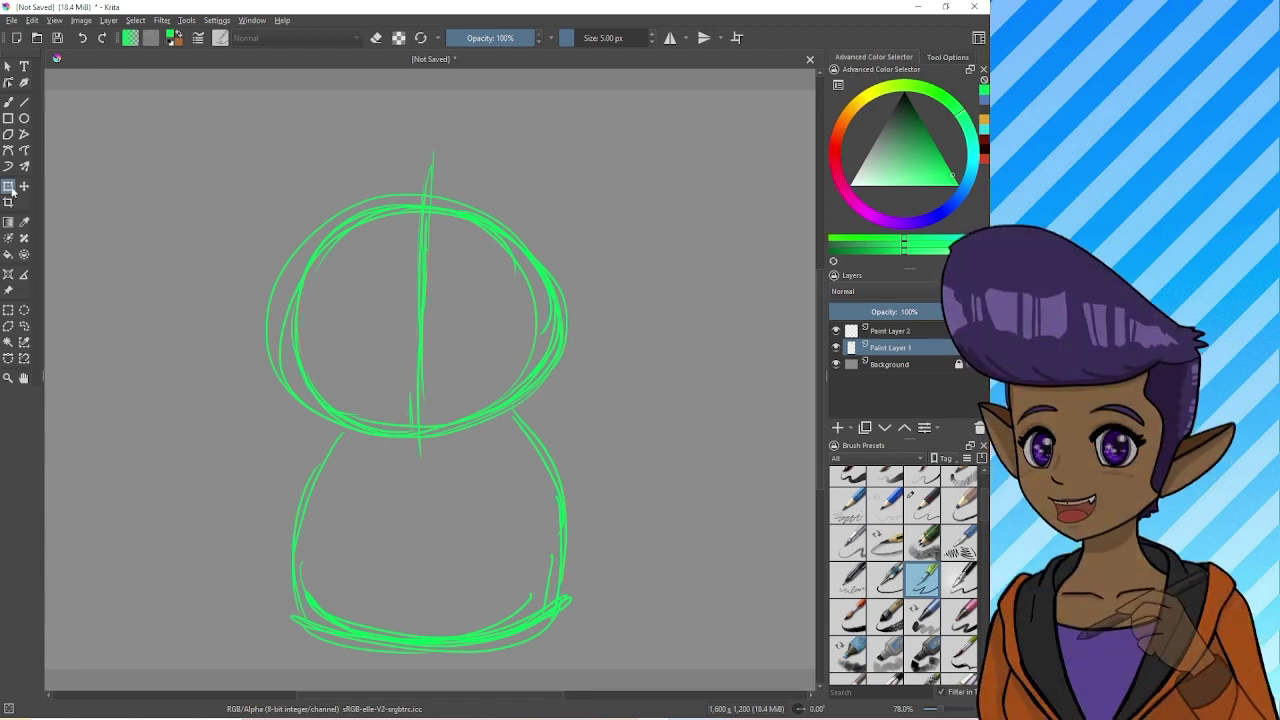
With the brush, sketch a horizontal eye guideline across the head and four short ear-placement ticks along its top.
{"action": "left_click", "coordinate": [8, 104]}
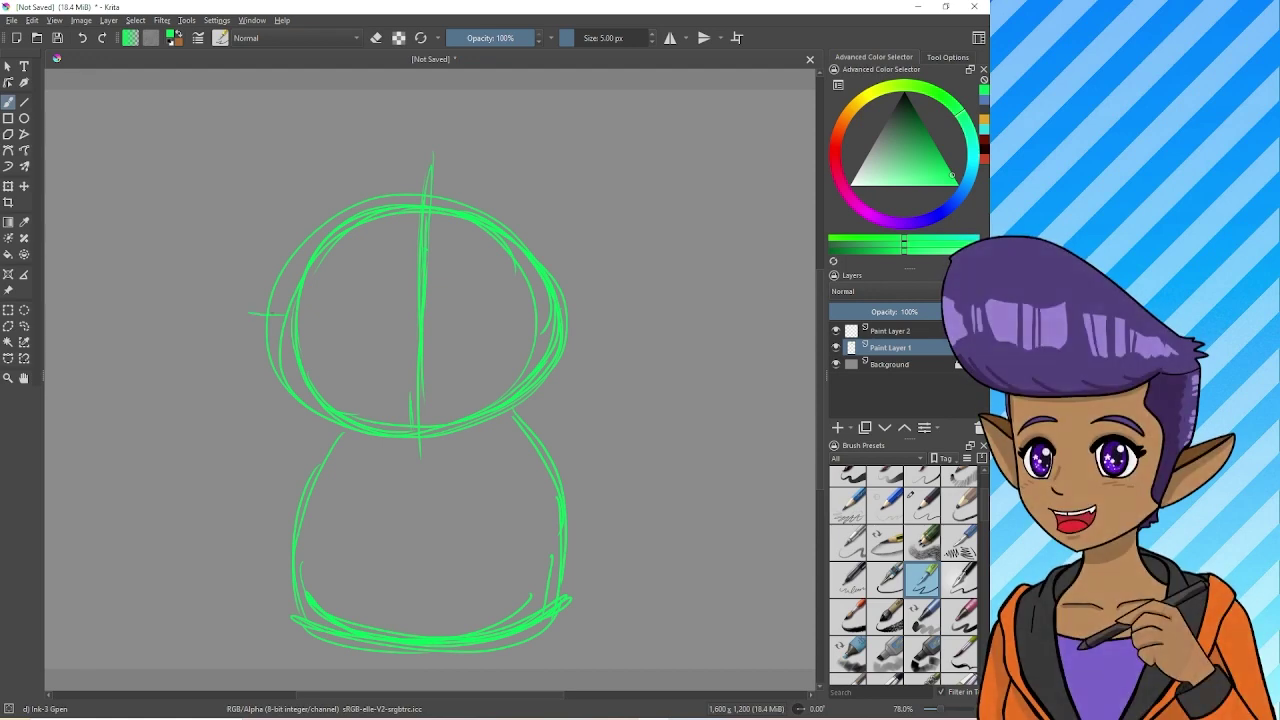
{"action": "left_click_drag", "start_coordinate": [250, 313], "coordinate": [626, 308]}
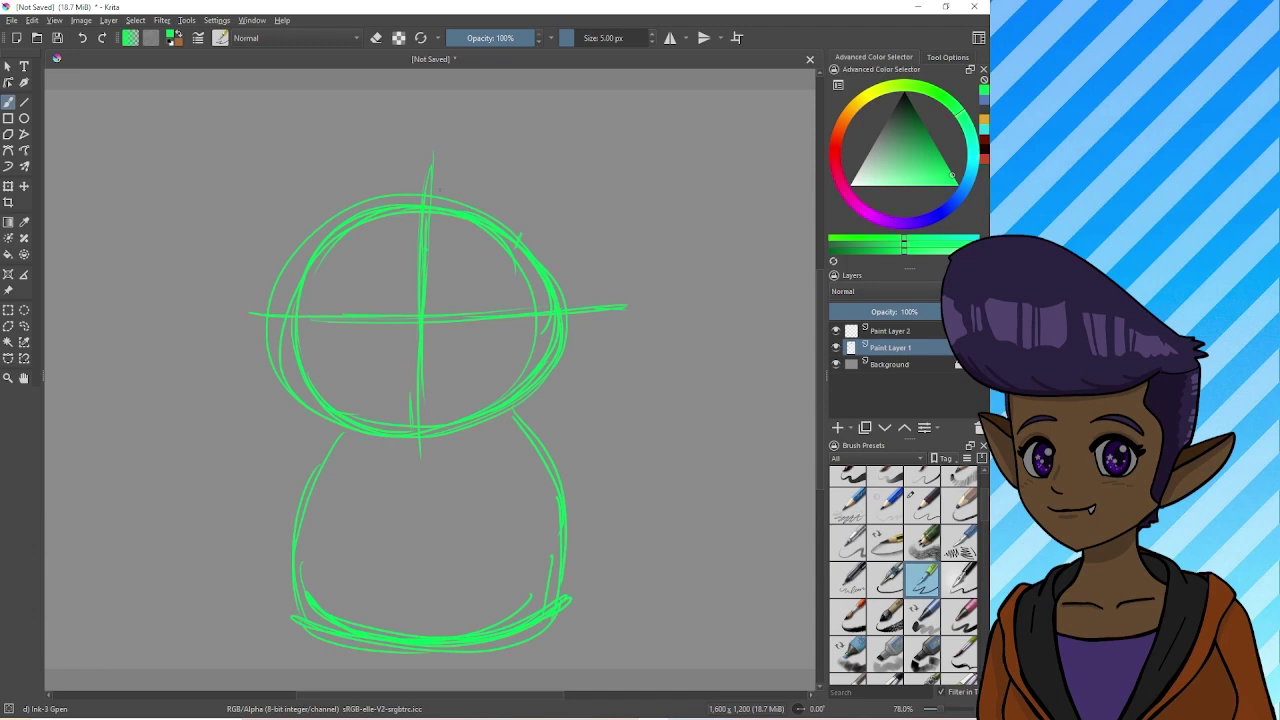
{"action": "left_click_drag", "start_coordinate": [451, 191], "coordinate": [453, 201]}
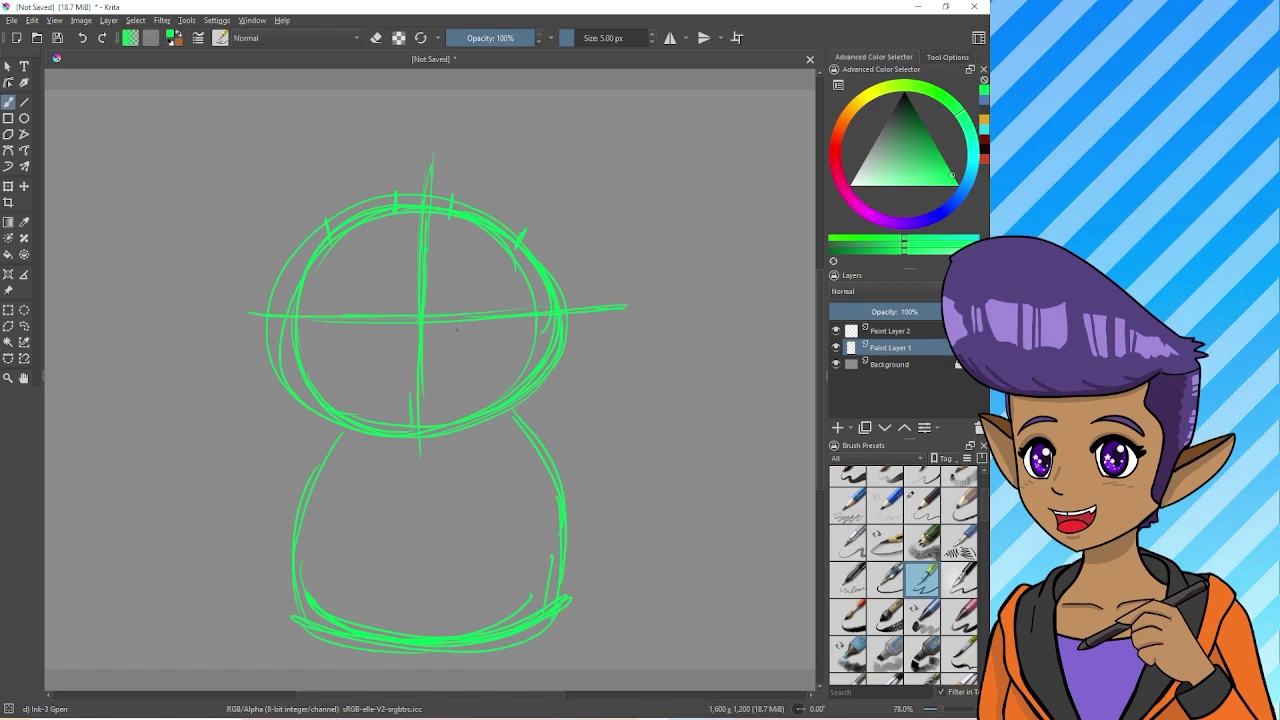
Enlarge the brush to 16 px and draw two thick, arched closed eyes on the horizontal guideline.
{"action": "key", "text": "bracketright"}
{"action": "key", "text": "bracketright"}
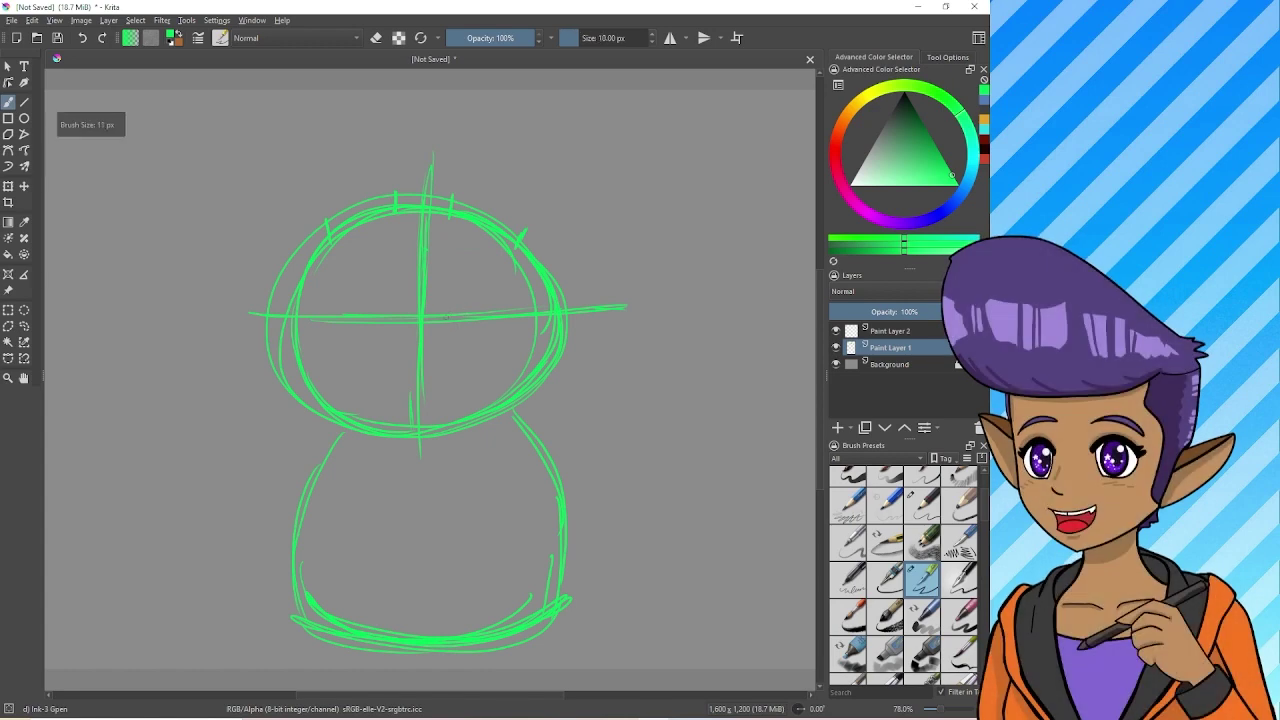
{"action": "key", "text": "bracketright"}
{"action": "mouse_move", "coordinate": [441, 325]}
{"action": "left_mouse_down"}
{"action": "mouse_move", "coordinate": [480, 293]}
{"action": "mouse_move", "coordinate": [504, 316]}
{"action": "mouse_move", "coordinate": [476, 297]}
{"action": "mouse_move", "coordinate": [443, 325]}
{"action": "mouse_move", "coordinate": [474, 299]}
{"action": "mouse_move", "coordinate": [502, 316]}
{"action": "mouse_move", "coordinate": [451, 313]}
{"action": "mouse_move", "coordinate": [468, 298]}
{"action": "mouse_move", "coordinate": [522, 308]}
{"action": "left_mouse_up"}
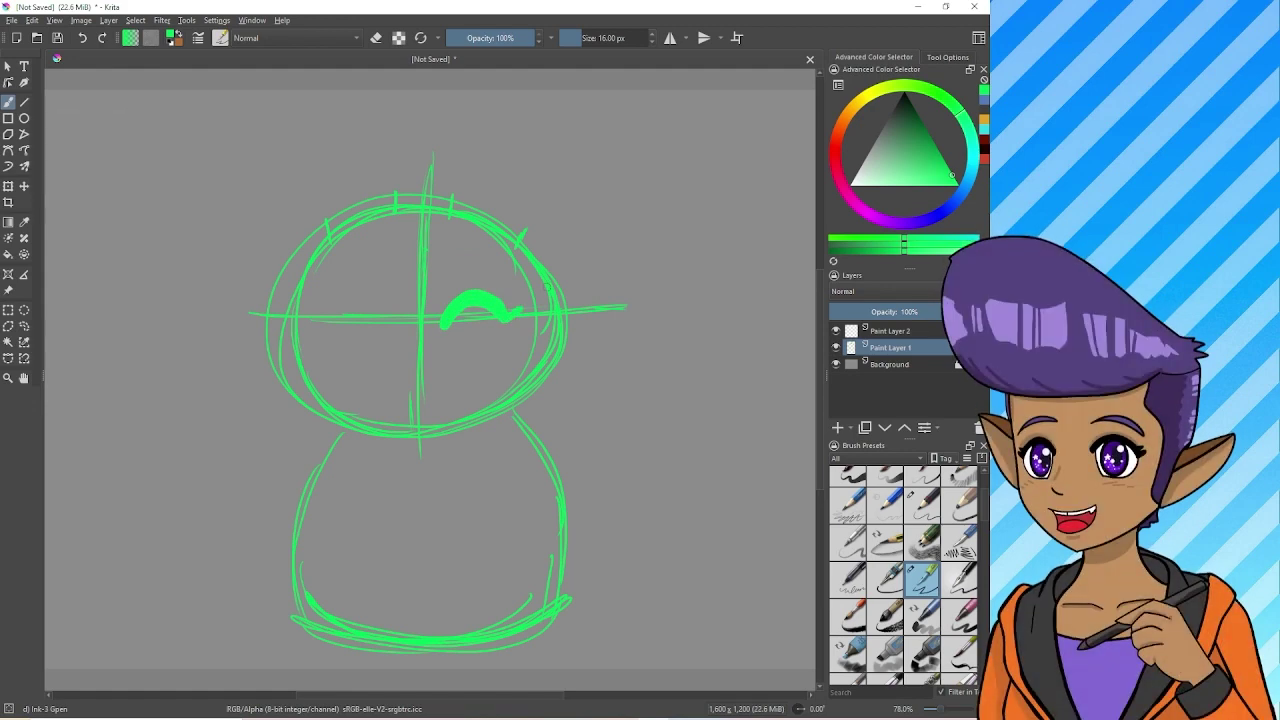
{"action": "mouse_move", "coordinate": [395, 322]}
{"action": "left_mouse_down"}
{"action": "mouse_move", "coordinate": [338, 327]}
{"action": "mouse_move", "coordinate": [383, 311]}
{"action": "mouse_move", "coordinate": [369, 302]}
{"action": "mouse_move", "coordinate": [347, 314]}
{"action": "mouse_move", "coordinate": [389, 323]}
{"action": "mouse_move", "coordinate": [335, 330]}
{"action": "mouse_move", "coordinate": [369, 304]}
{"action": "mouse_move", "coordinate": [386, 315]}
{"action": "mouse_move", "coordinate": [373, 308]}
{"action": "mouse_move", "coordinate": [334, 330]}
{"action": "mouse_move", "coordinate": [385, 317]}
{"action": "mouse_move", "coordinate": [312, 322]}
{"action": "left_mouse_up"}
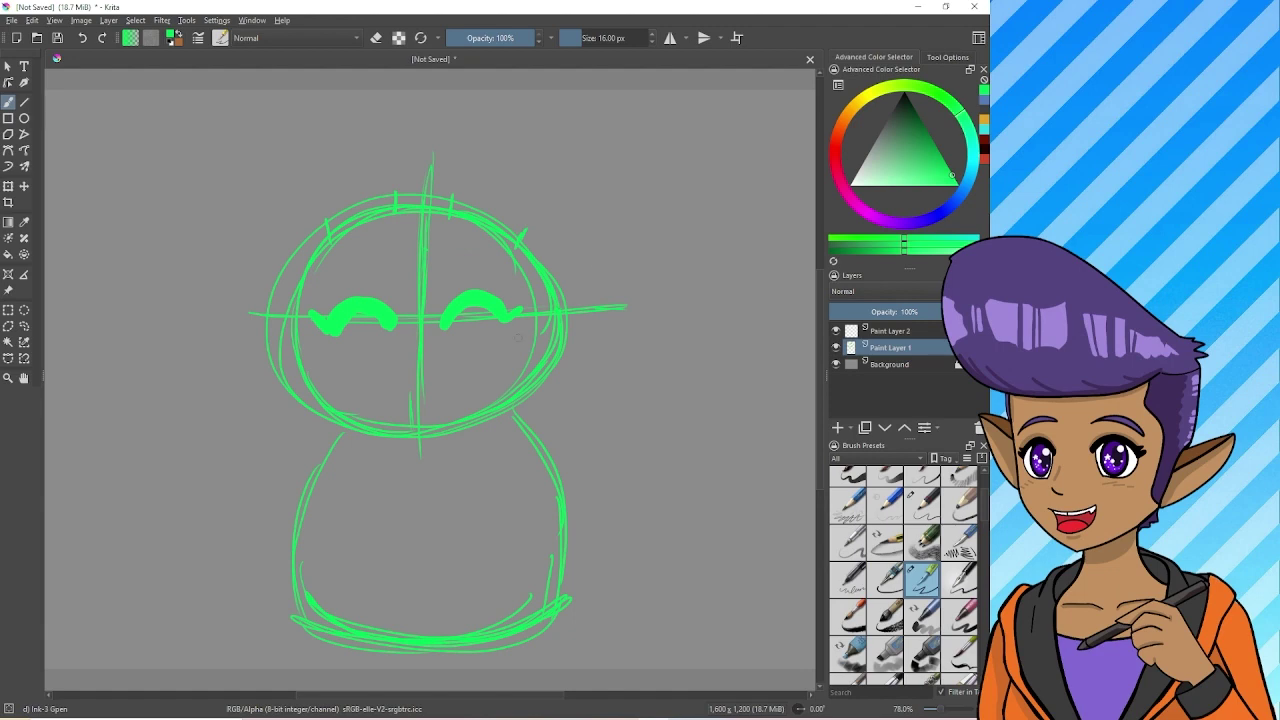
Reduce the brush size to about 11 px.
{"action": "key", "text": "bracketleft"}
{"action": "key", "text": "bracketleft"}
{"action": "key", "text": "bracketleft"}
{"action": "key", "text": "bracketleft"}
{"action": "key", "text": "bracketleft"}
{"action": "key", "text": "bracketleft"}
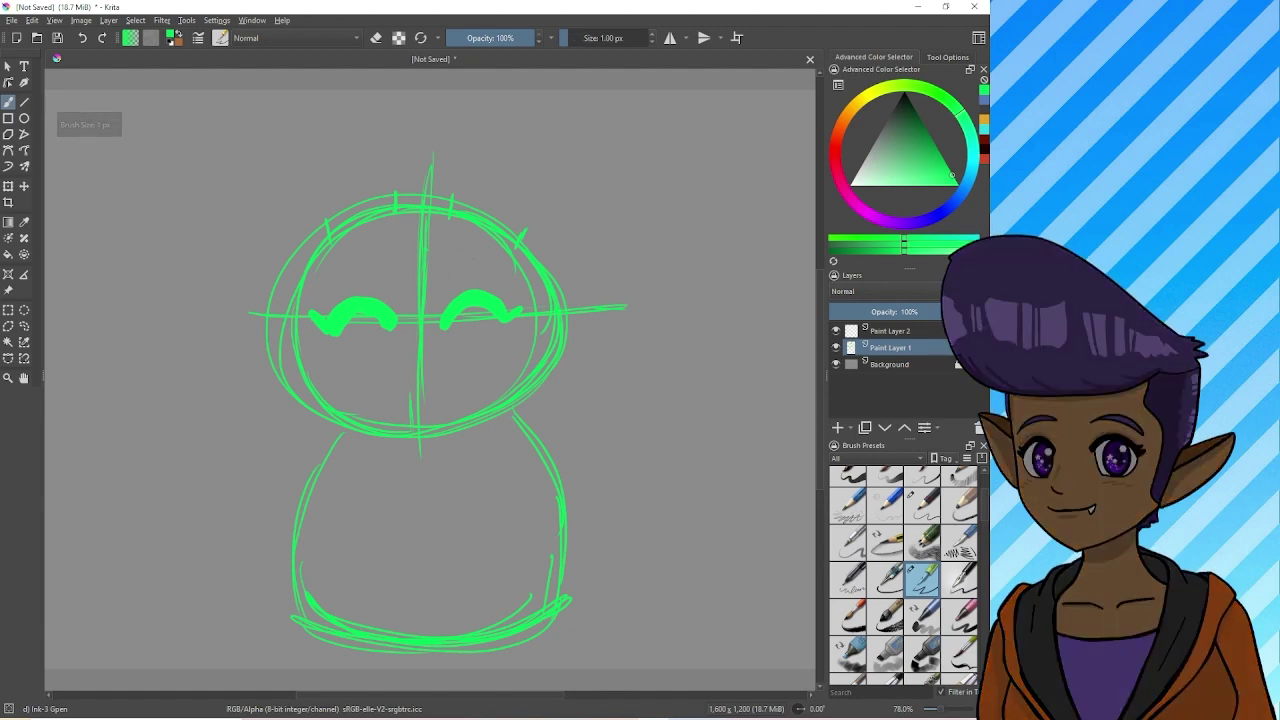
{"action": "key", "text": "bracketright"}
{"action": "key", "text": "bracketright"}
{"action": "key", "text": "bracketright"}
{"action": "key", "text": "bracketright"}
{"action": "key", "text": "bracketright"}
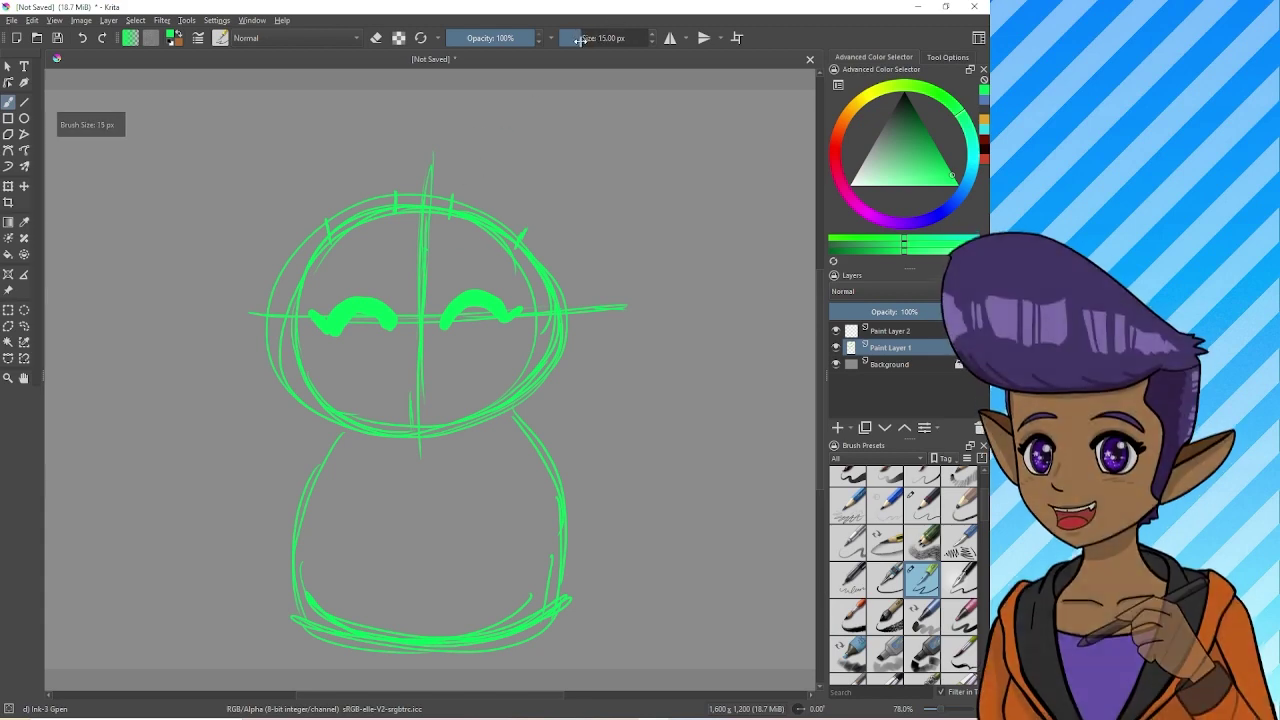
{"action": "left_click_drag", "start_coordinate": [580, 42], "coordinate": [575, 42]}
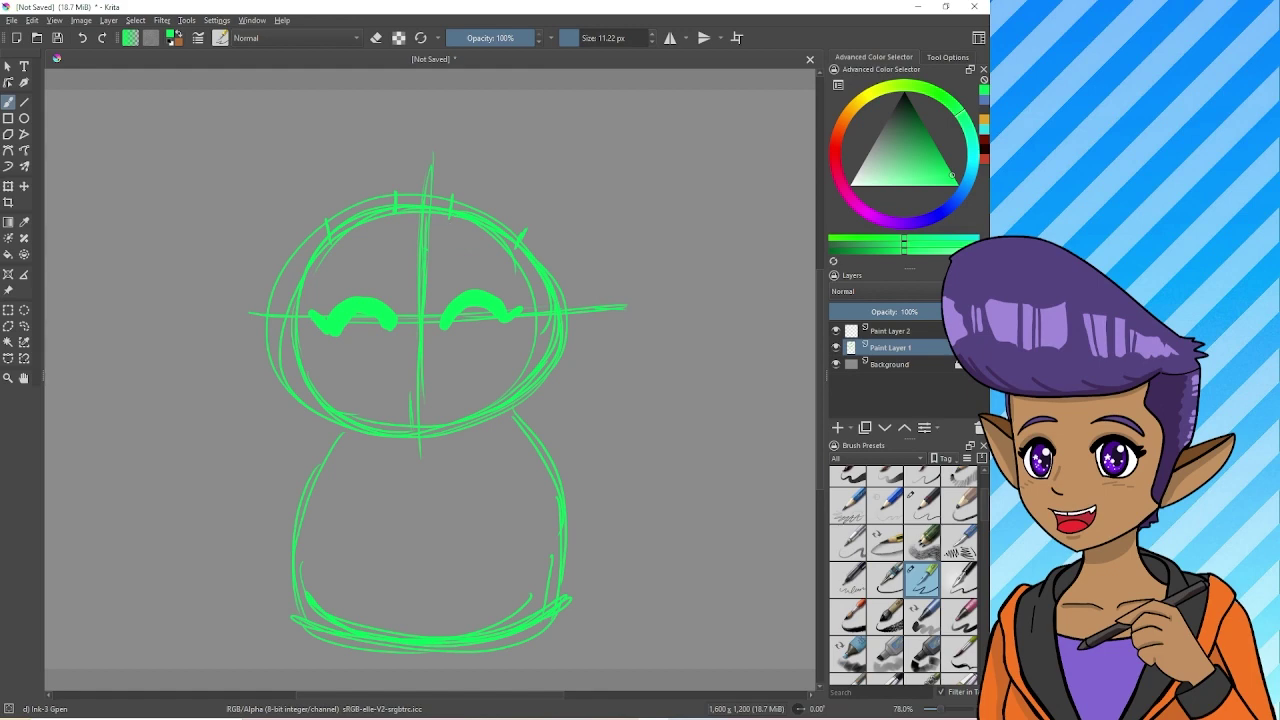
Draw two tall pointed cat ears on top of the head at the placement ticks.
{"action": "mouse_move", "coordinate": [452, 208]}
{"action": "left_mouse_down"}
{"action": "mouse_move", "coordinate": [519, 119]}
{"action": "mouse_move", "coordinate": [510, 124]}
{"action": "left_mouse_up"}
{"action": "left_click_drag", "start_coordinate": [520, 116], "coordinate": [522, 248]}
{"action": "key", "text": "ctrl+z"}
{"action": "mouse_move", "coordinate": [533, 122]}
{"action": "left_mouse_down"}
{"action": "mouse_move", "coordinate": [548, 188]}
{"action": "mouse_move", "coordinate": [534, 250]}
{"action": "left_mouse_up"}
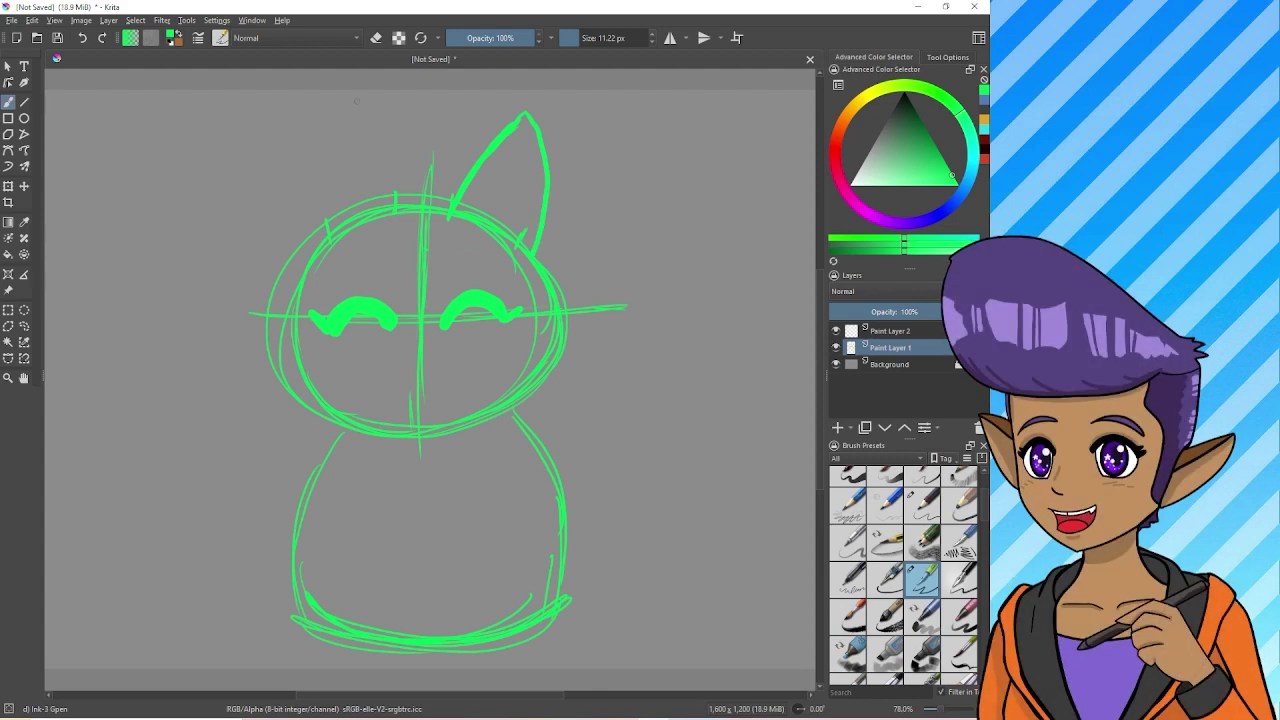
{"action": "left_click_drag", "start_coordinate": [356, 101], "coordinate": [397, 208]}
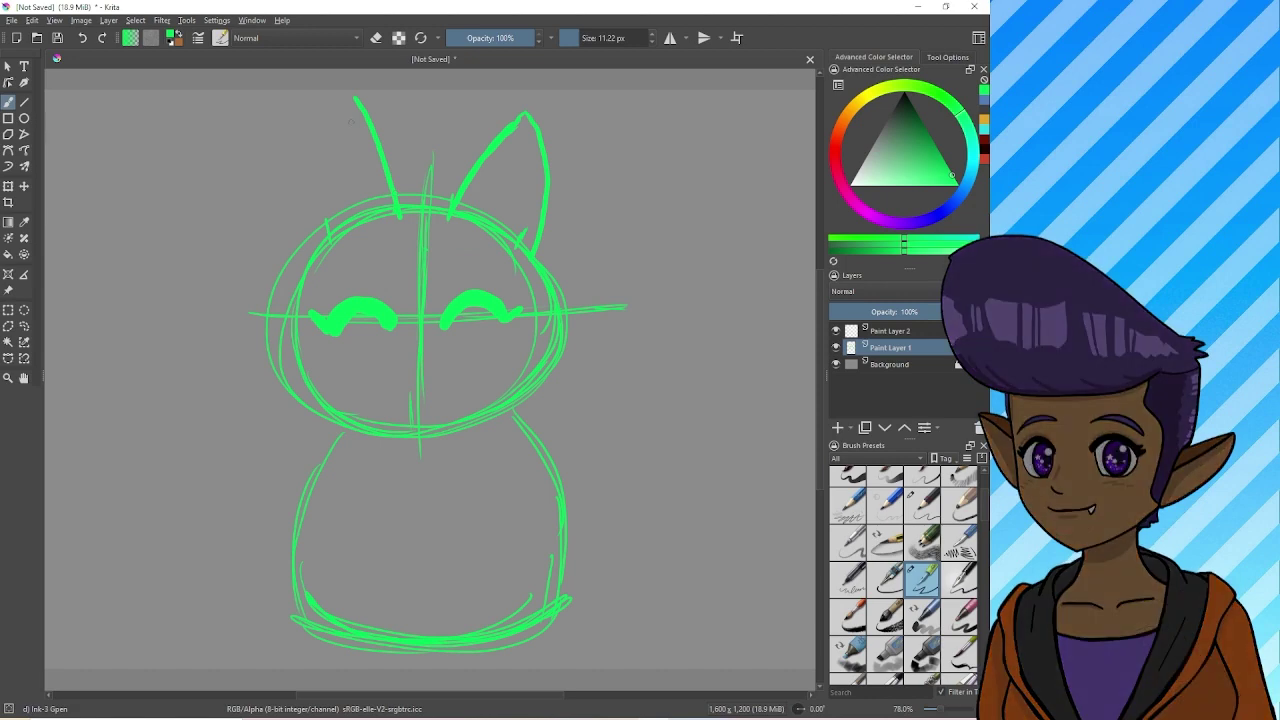
{"action": "mouse_move", "coordinate": [337, 114]}
{"action": "left_mouse_down"}
{"action": "mouse_move", "coordinate": [321, 168]}
{"action": "mouse_move", "coordinate": [322, 258]}
{"action": "left_mouse_up"}
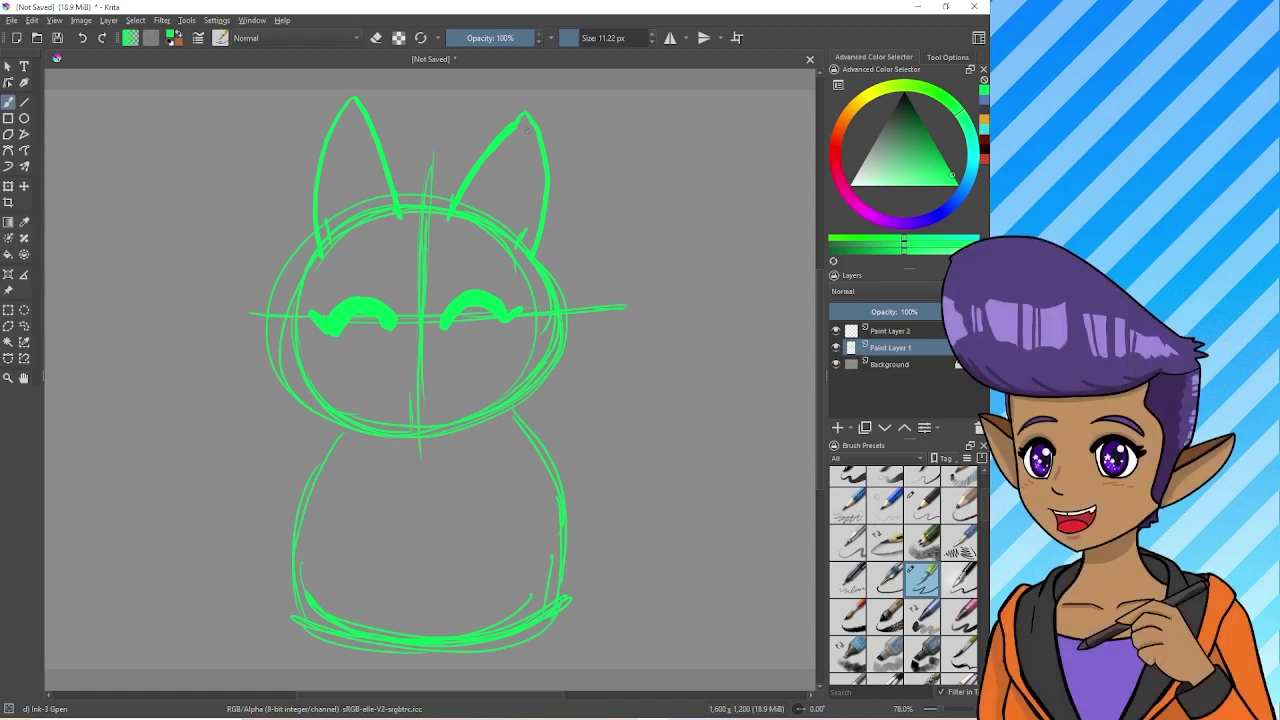
Draw the inner lines of both ears and bolder, rounded cheek contours on both sides of the head.
{"action": "left_click_drag", "start_coordinate": [519, 128], "coordinate": [479, 214]}
{"action": "left_click_drag", "start_coordinate": [529, 136], "coordinate": [520, 240]}
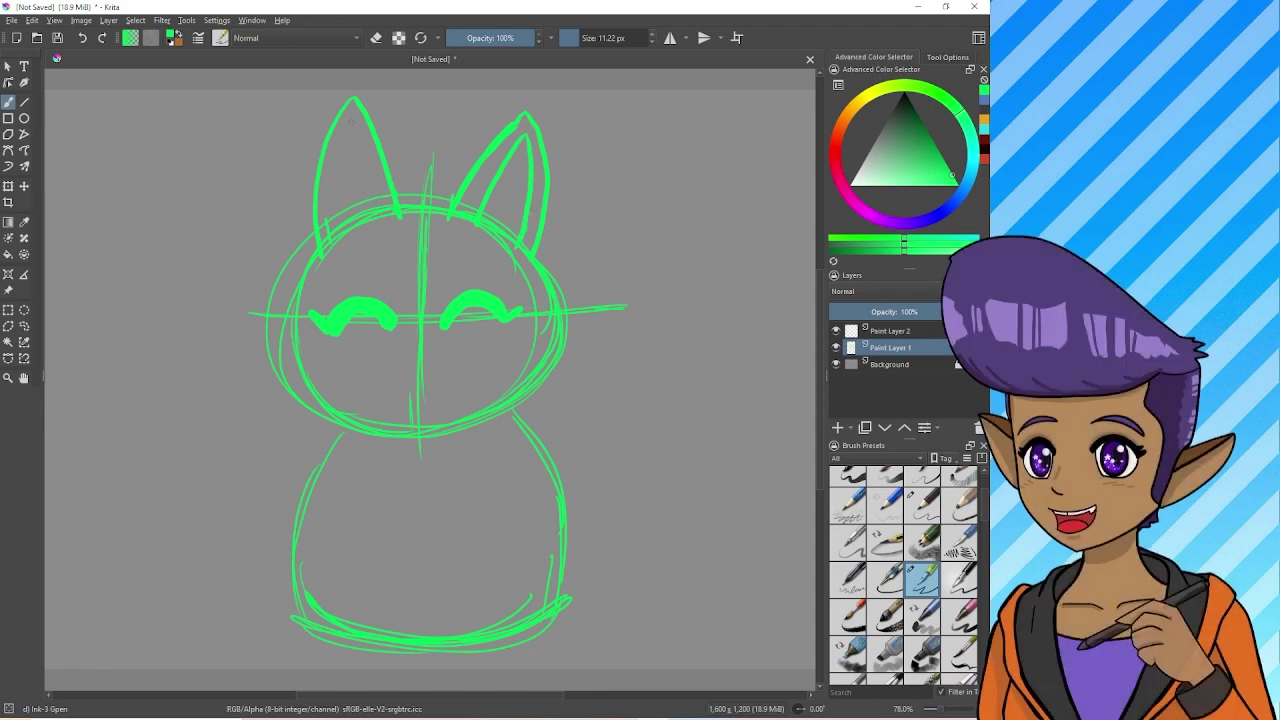
{"action": "left_click_drag", "start_coordinate": [352, 120], "coordinate": [374, 208]}
{"action": "left_click_drag", "start_coordinate": [348, 116], "coordinate": [324, 240]}
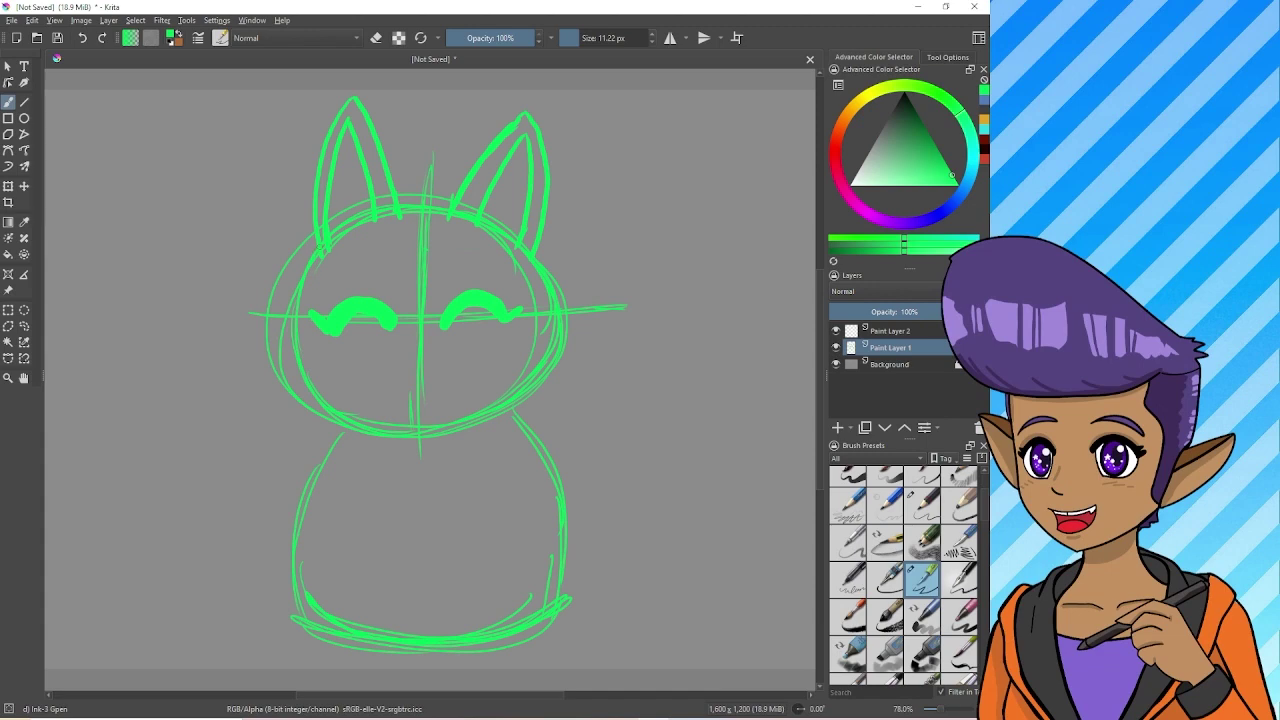
{"action": "mouse_move", "coordinate": [306, 266]}
{"action": "left_mouse_down"}
{"action": "mouse_move", "coordinate": [271, 328]}
{"action": "mouse_move", "coordinate": [270, 378]}
{"action": "mouse_move", "coordinate": [308, 417]}
{"action": "mouse_move", "coordinate": [357, 421]}
{"action": "left_mouse_up"}
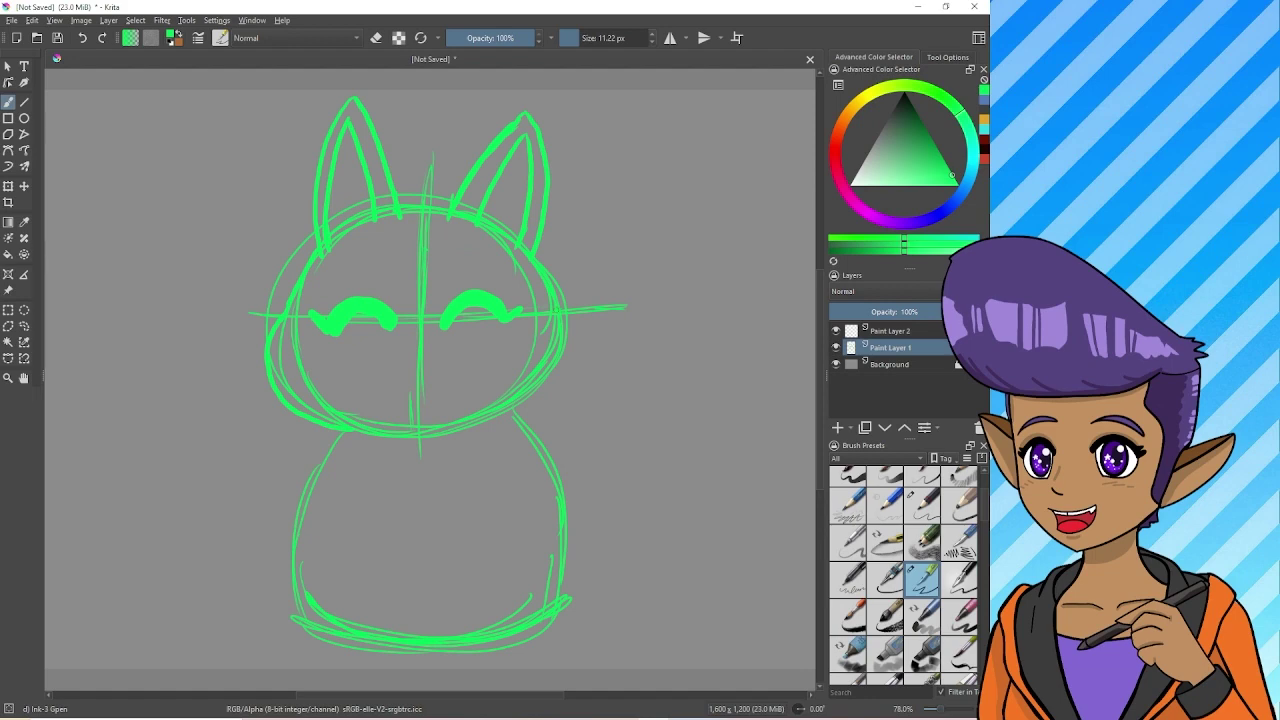
{"action": "left_click_drag", "start_coordinate": [572, 325], "coordinate": [488, 424]}
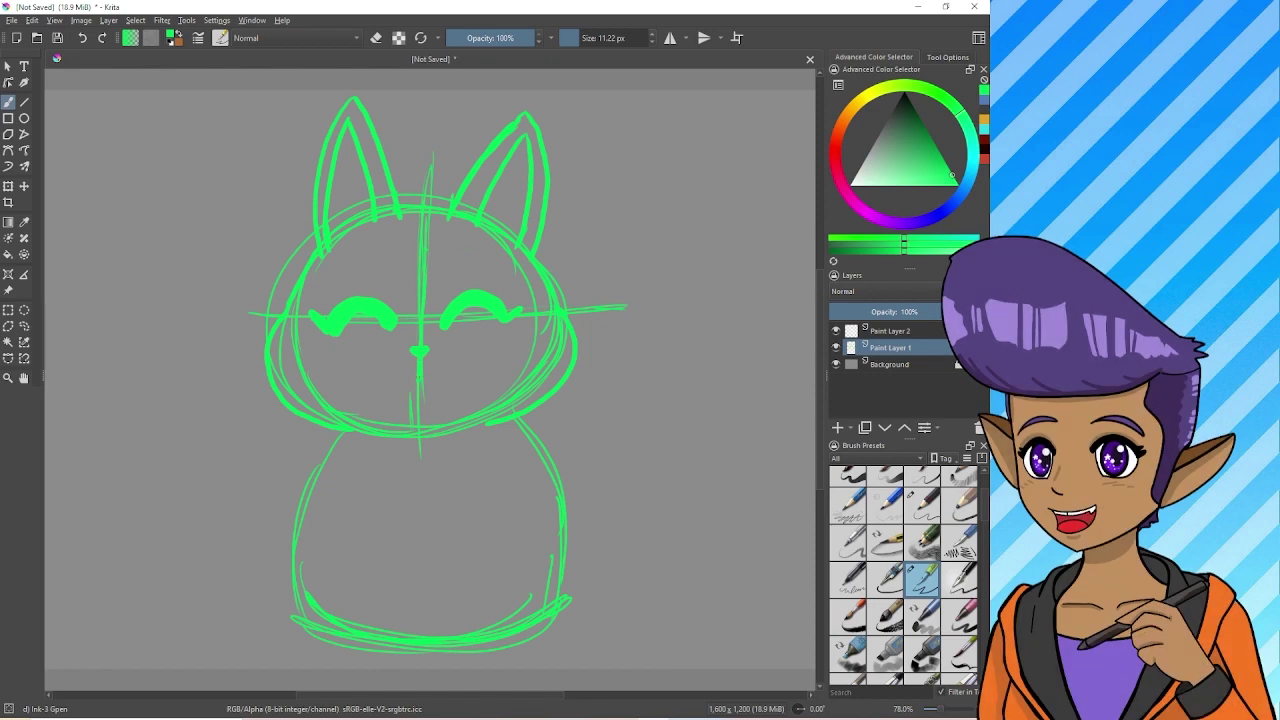
Draw the cat's smiling mouth with a small fang, whiskers on both cheeks and short fur lines on the forehead.
{"action": "mouse_move", "coordinate": [368, 372]}
{"action": "left_mouse_down"}
{"action": "mouse_move", "coordinate": [416, 387]}
{"action": "mouse_move", "coordinate": [554, 334]}
{"action": "left_mouse_up"}
{"action": "key", "text": "ctrl+z"}
{"action": "mouse_move", "coordinate": [485, 355]}
{"action": "left_mouse_down"}
{"action": "mouse_move", "coordinate": [545, 349]}
{"action": "mouse_move", "coordinate": [530, 363]}
{"action": "left_mouse_up"}
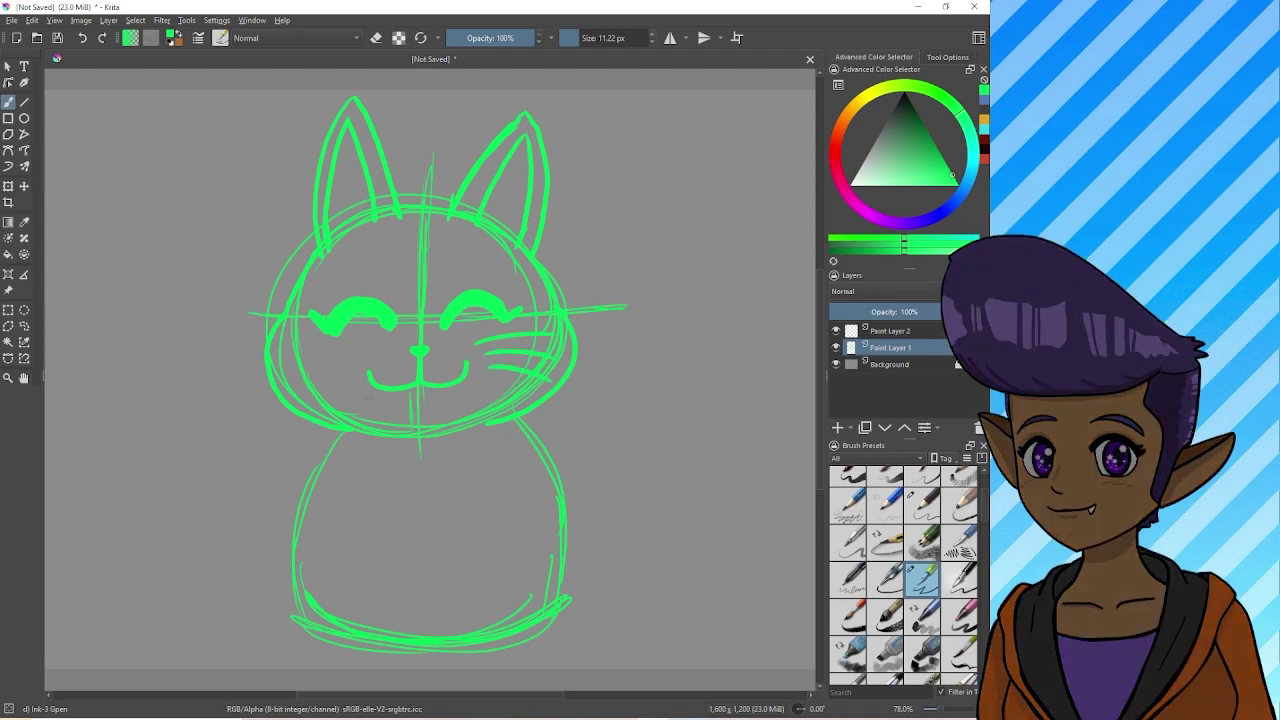
{"action": "mouse_move", "coordinate": [366, 350]}
{"action": "left_mouse_down"}
{"action": "mouse_move", "coordinate": [298, 347]}
{"action": "mouse_move", "coordinate": [290, 386]}
{"action": "left_mouse_up"}
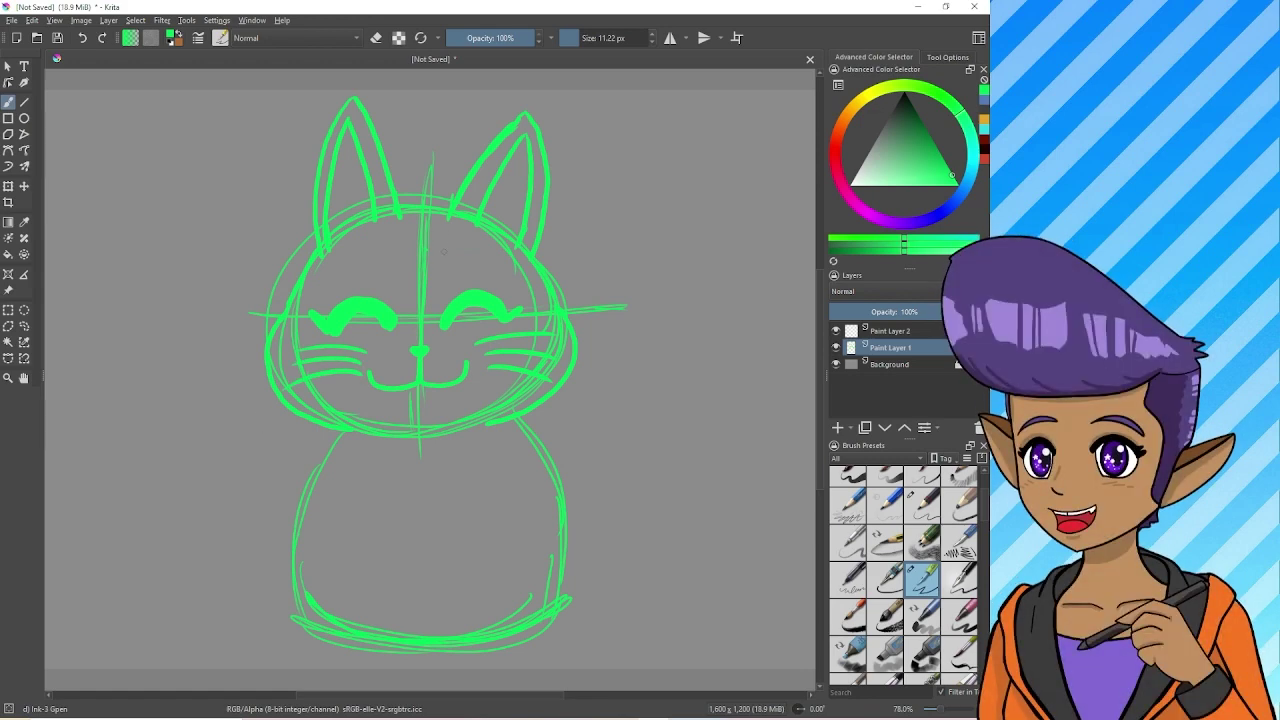
{"action": "mouse_move", "coordinate": [444, 178]}
{"action": "left_mouse_down"}
{"action": "mouse_move", "coordinate": [440, 254]}
{"action": "mouse_move", "coordinate": [452, 248]}
{"action": "mouse_move", "coordinate": [391, 210]}
{"action": "mouse_move", "coordinate": [404, 256]}
{"action": "left_mouse_up"}
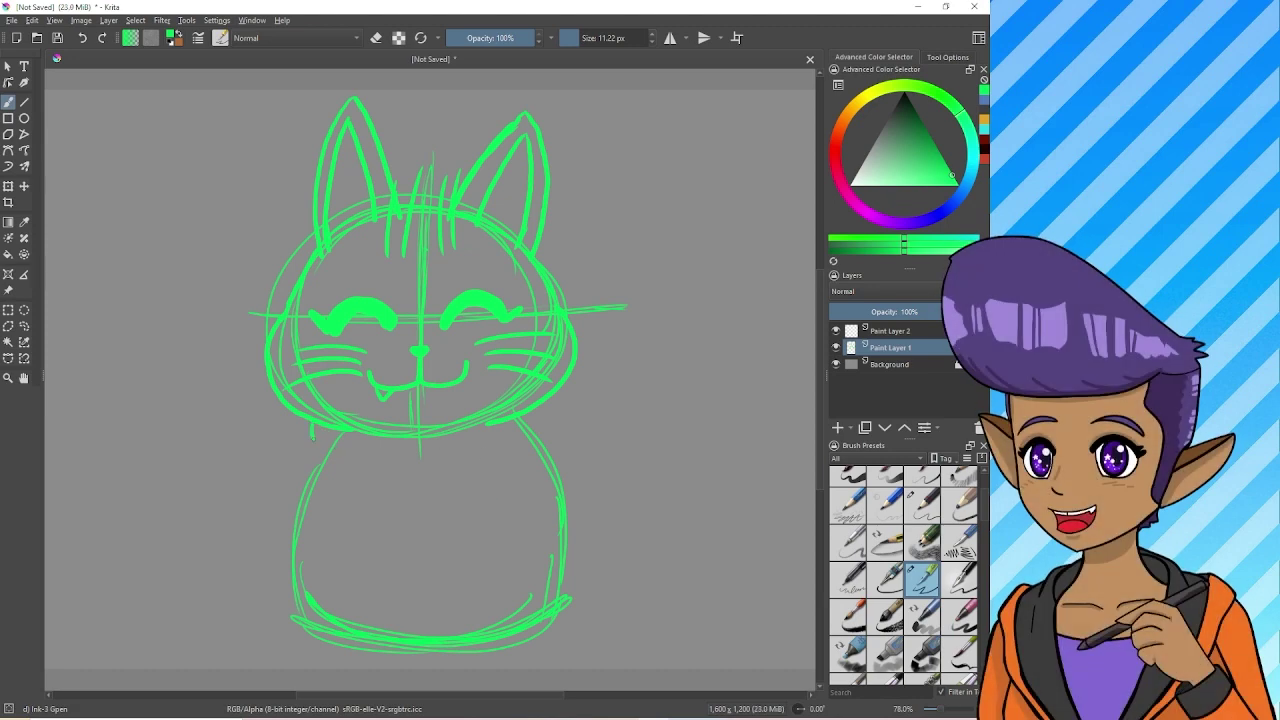
Draw a curved collar beneath the head with a round bell hanging at its center.
{"action": "left_click_drag", "start_coordinate": [539, 406], "coordinate": [534, 448]}
{"action": "mouse_move", "coordinate": [315, 453]}
{"action": "left_mouse_down"}
{"action": "mouse_move", "coordinate": [406, 473]}
{"action": "mouse_move", "coordinate": [535, 446]}
{"action": "left_mouse_up"}
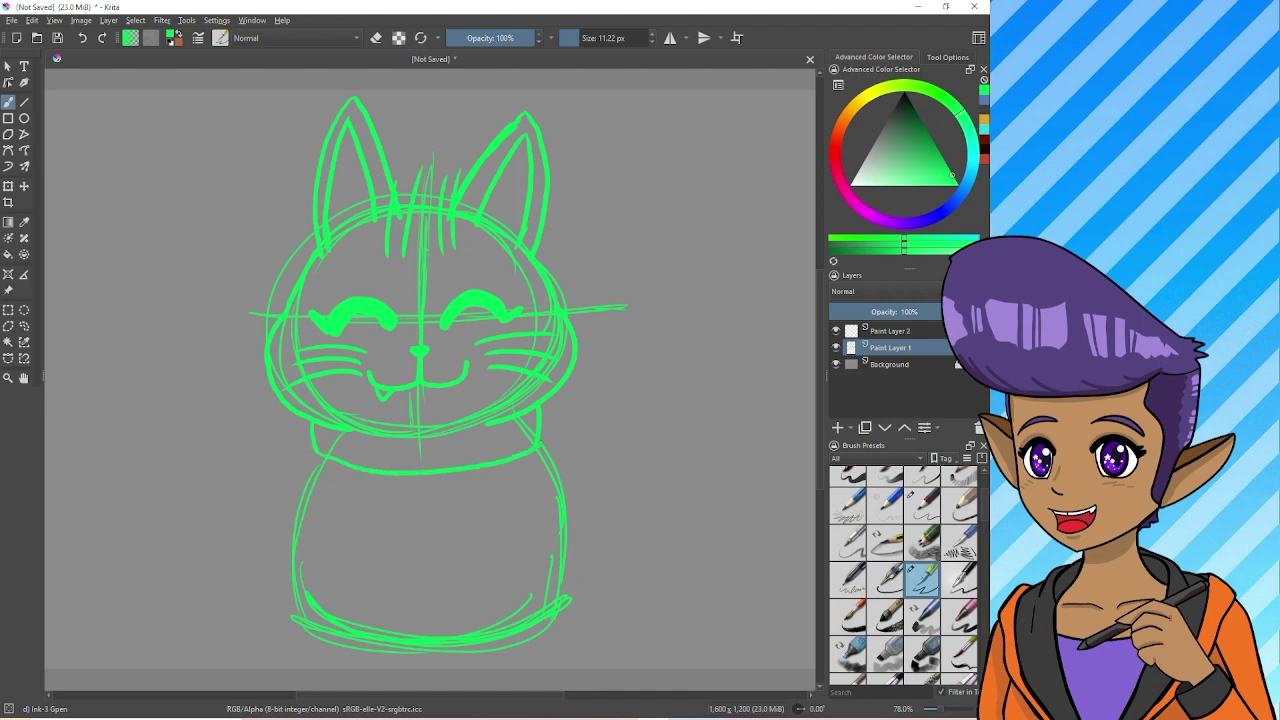
{"action": "left_click_drag", "start_coordinate": [403, 443], "coordinate": [418, 448]}
{"action": "left_click_drag", "start_coordinate": [420, 450], "coordinate": [456, 441]}
{"action": "left_click_drag", "start_coordinate": [408, 474], "coordinate": [450, 498]}
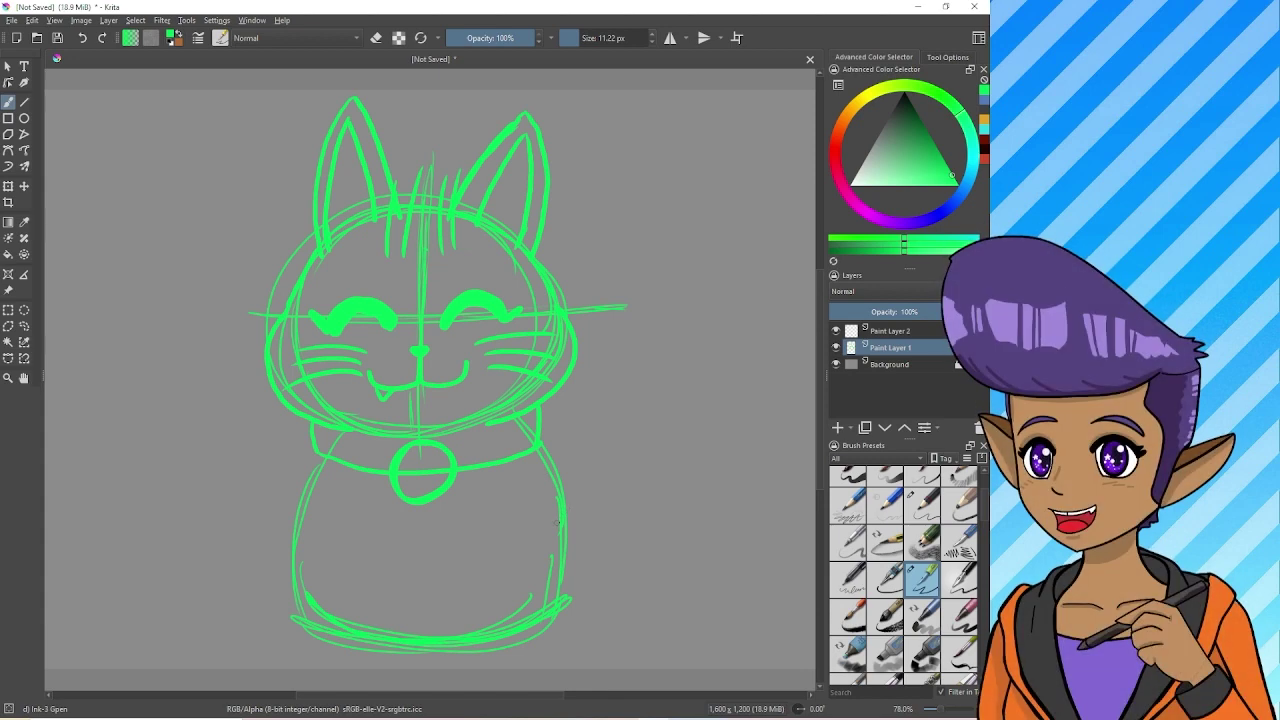
Draw the raised arm beside the right cheek, with a rounded paw, toe lines and a curved forearm joining the body.
{"action": "mouse_move", "coordinate": [600, 345]}
{"action": "left_mouse_down"}
{"action": "mouse_move", "coordinate": [674, 357]}
{"action": "mouse_move", "coordinate": [602, 389]}
{"action": "mouse_move", "coordinate": [660, 329]}
{"action": "mouse_move", "coordinate": [613, 401]}
{"action": "mouse_move", "coordinate": [700, 380]}
{"action": "left_mouse_up"}
{"action": "key", "text": "ctrl+z"}
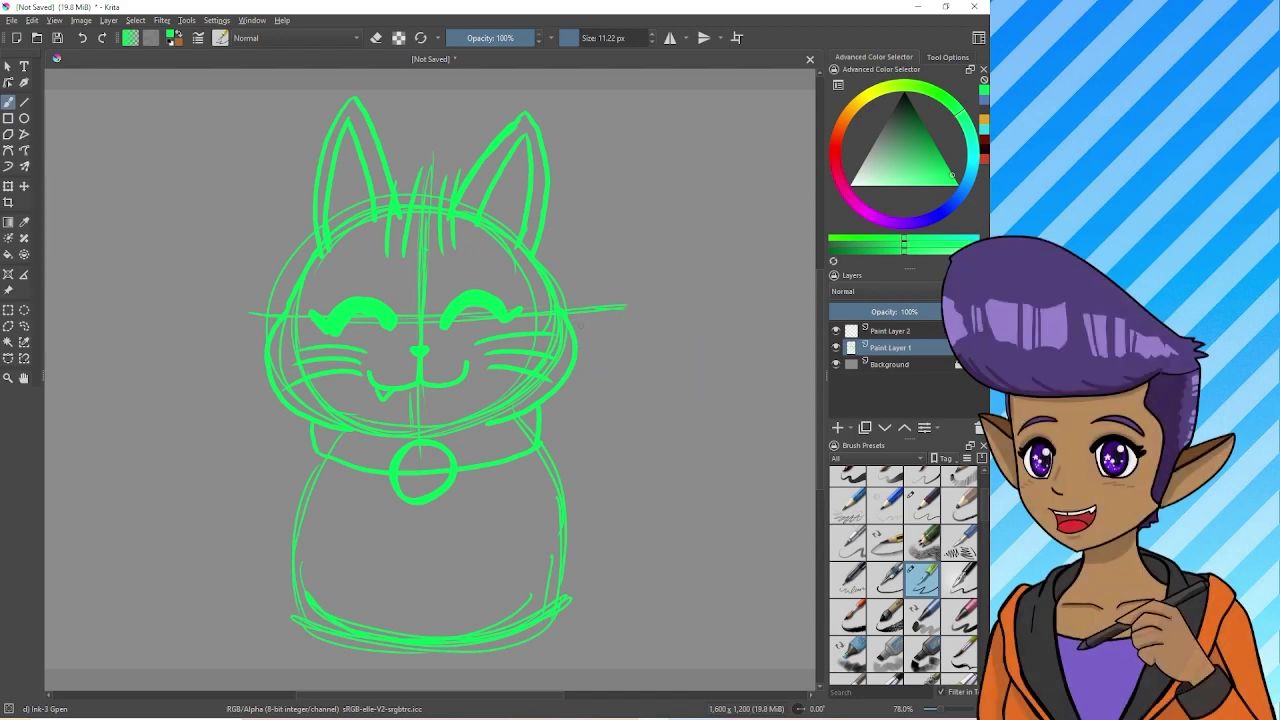
{"action": "mouse_move", "coordinate": [585, 312]}
{"action": "left_mouse_down"}
{"action": "mouse_move", "coordinate": [664, 350]}
{"action": "mouse_move", "coordinate": [622, 398]}
{"action": "mouse_move", "coordinate": [625, 312]}
{"action": "left_mouse_up"}
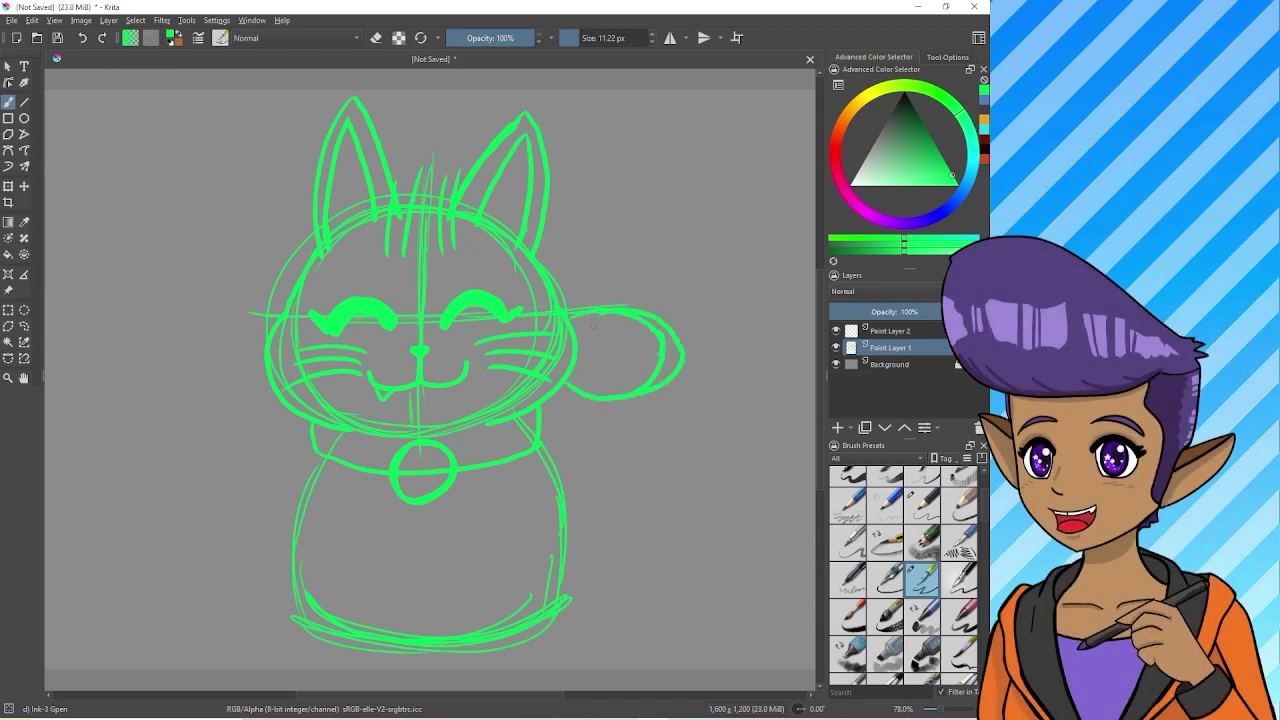
{"action": "left_click_drag", "start_coordinate": [565, 392], "coordinate": [626, 310]}
{"action": "mouse_move", "coordinate": [624, 404]}
{"action": "left_mouse_down"}
{"action": "mouse_move", "coordinate": [655, 456]}
{"action": "mouse_move", "coordinate": [636, 495]}
{"action": "mouse_move", "coordinate": [607, 527]}
{"action": "mouse_move", "coordinate": [572, 522]}
{"action": "left_mouse_up"}
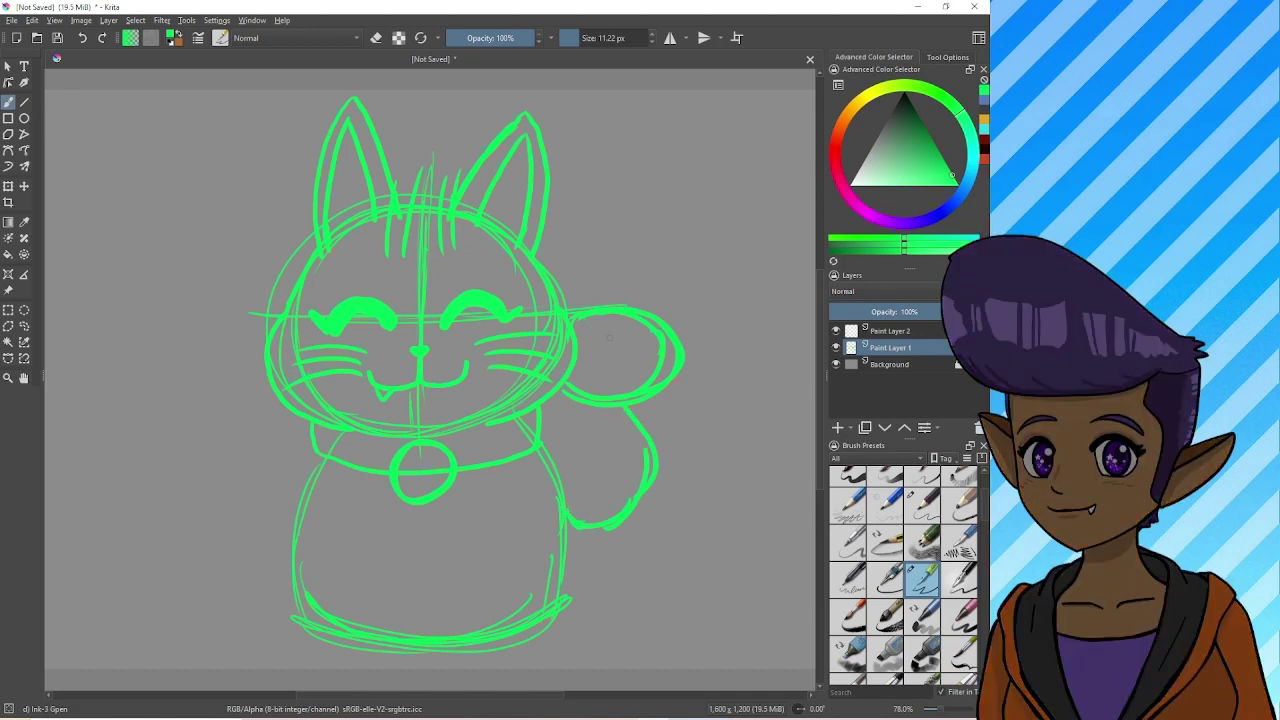
{"action": "mouse_move", "coordinate": [606, 362]}
{"action": "left_mouse_down"}
{"action": "mouse_move", "coordinate": [600, 403]}
{"action": "mouse_move", "coordinate": [640, 386]}
{"action": "left_mouse_up"}
{"action": "left_click_drag", "start_coordinate": [646, 342], "coordinate": [668, 378]}
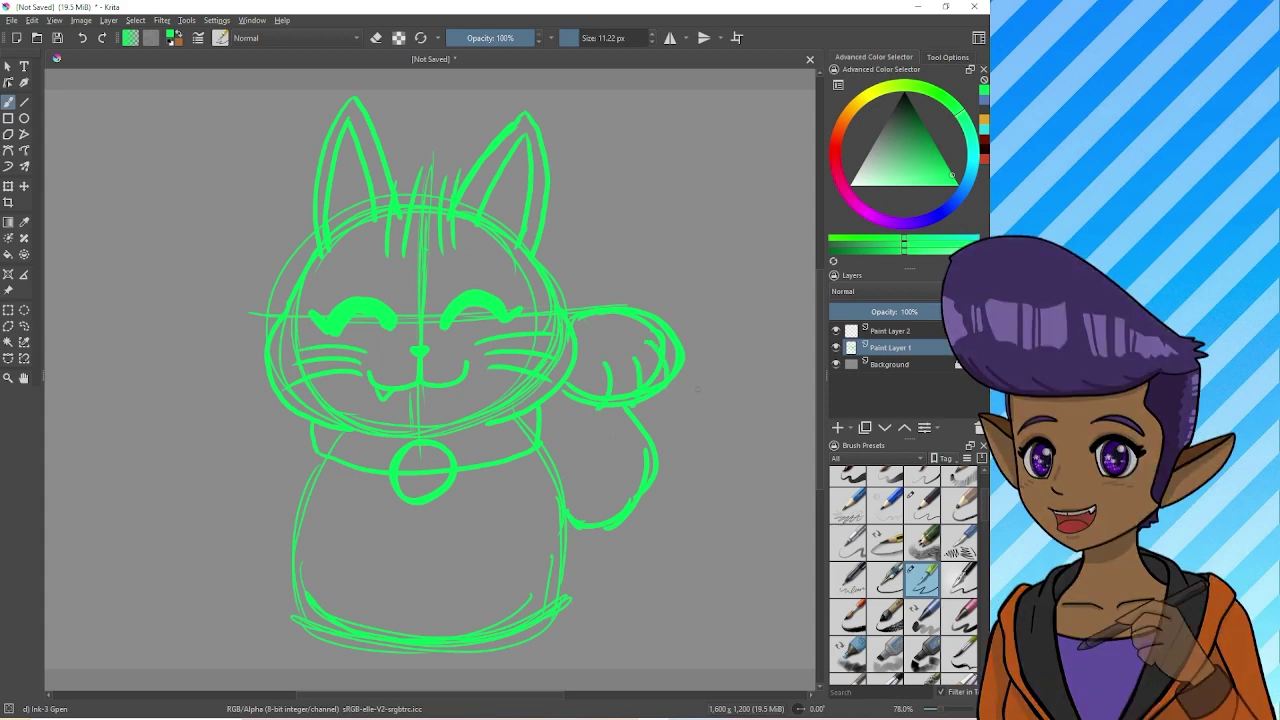
Draw the lowered oval arm over the body's left side and the arched front leg below it.
{"action": "mouse_move", "coordinate": [308, 436]}
{"action": "left_mouse_down"}
{"action": "mouse_move", "coordinate": [288, 536]}
{"action": "mouse_move", "coordinate": [346, 576]}
{"action": "left_mouse_up"}
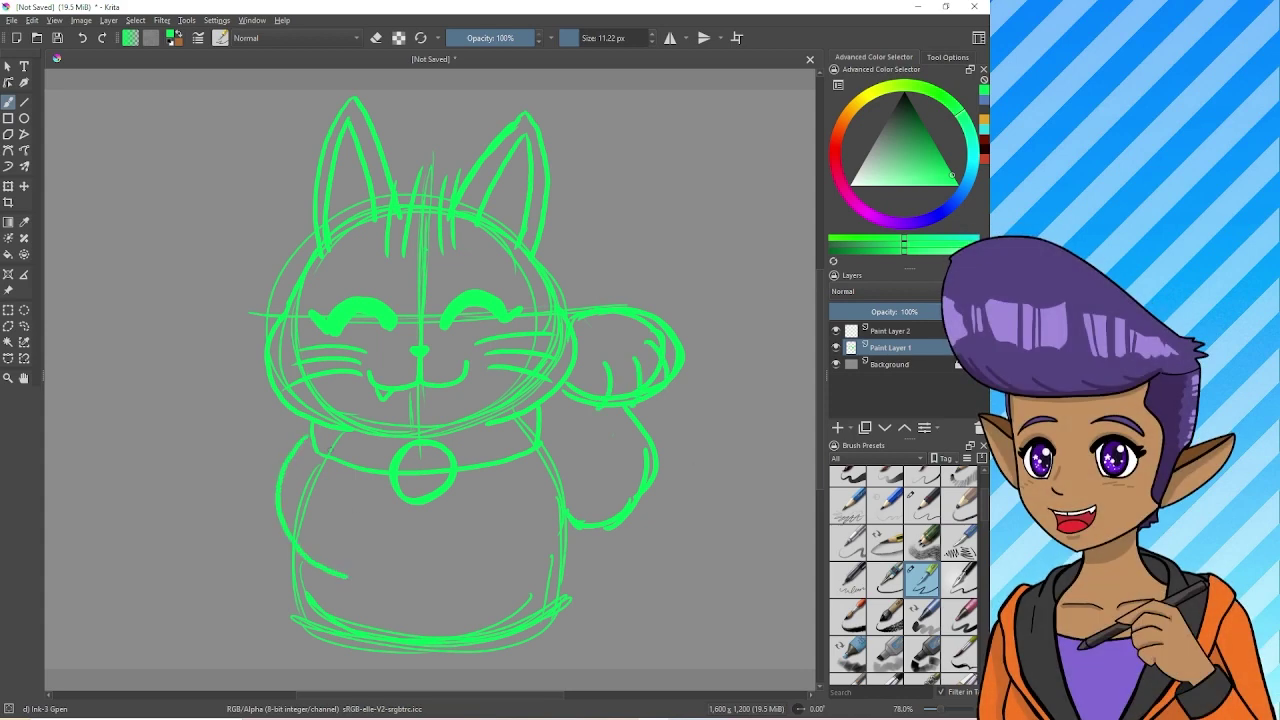
{"action": "mouse_move", "coordinate": [348, 470]}
{"action": "left_mouse_down"}
{"action": "mouse_move", "coordinate": [374, 511]}
{"action": "mouse_move", "coordinate": [348, 576]}
{"action": "left_mouse_up"}
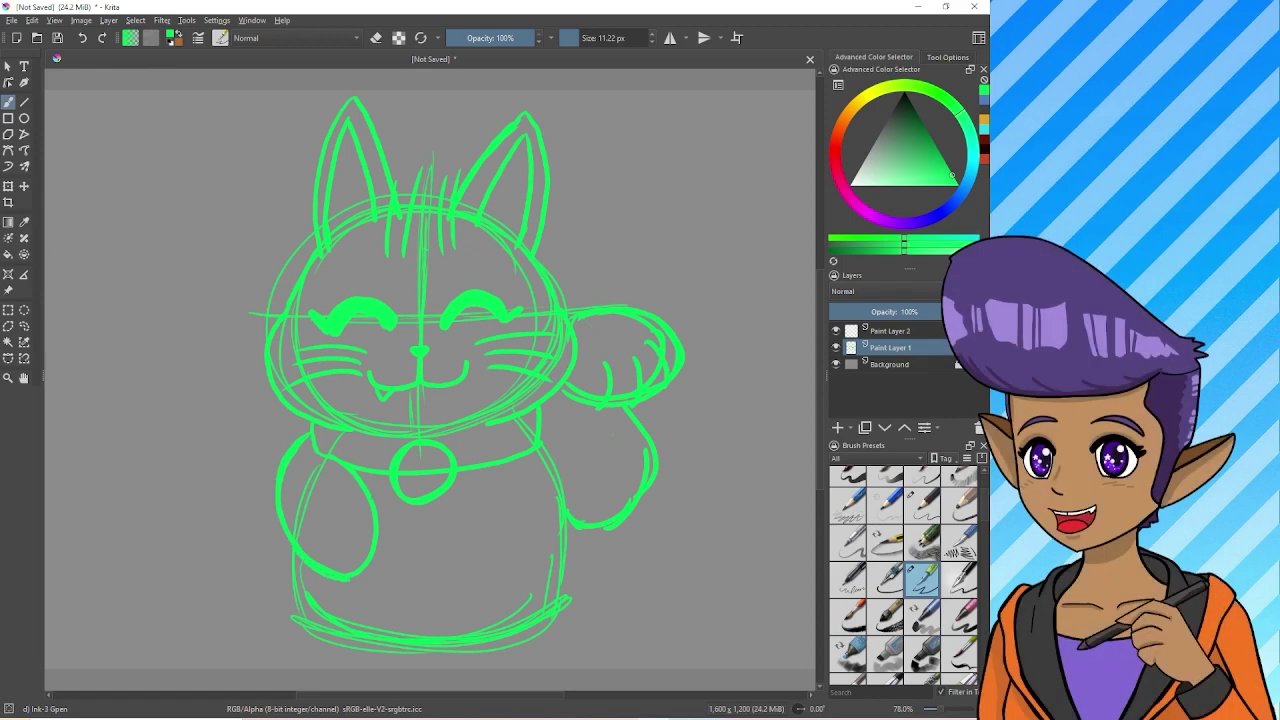
{"action": "left_click_drag", "start_coordinate": [378, 512], "coordinate": [436, 636]}
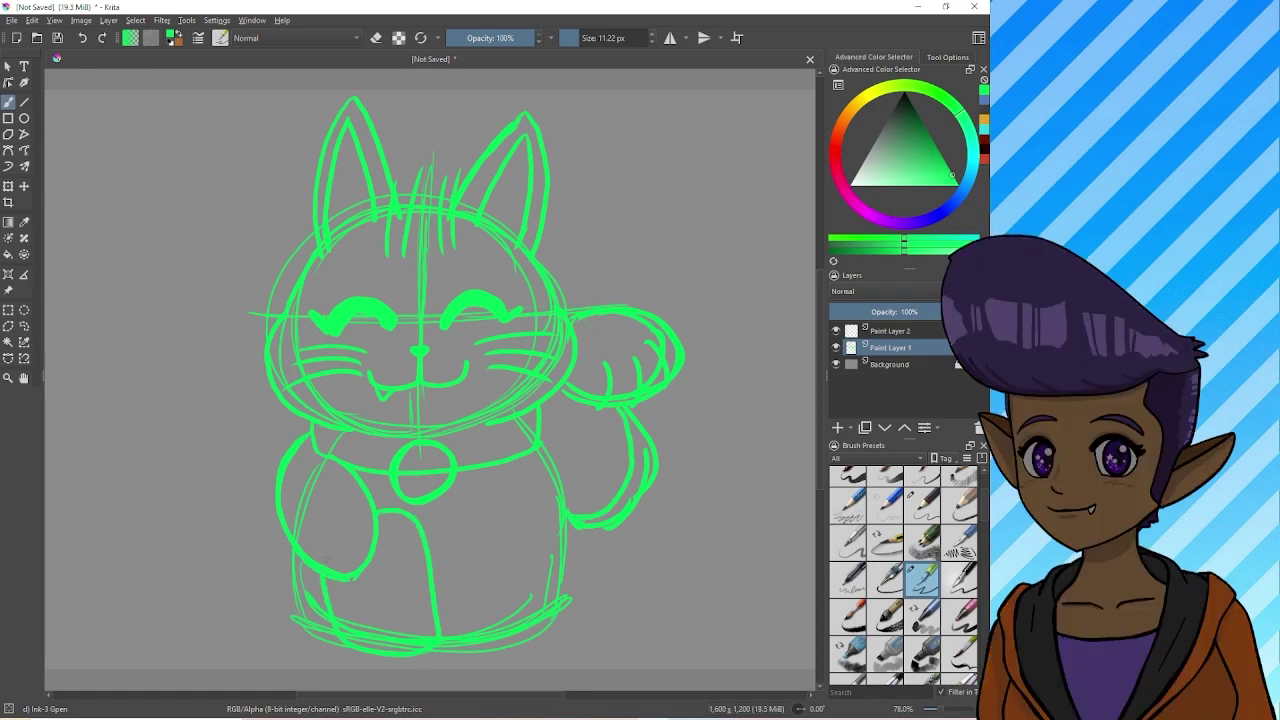
Add toe lines to the lowered paw and draw rounded haunches and oval feet with toes on both sides of the base.
{"action": "mouse_move", "coordinate": [328, 544]}
{"action": "left_mouse_down"}
{"action": "mouse_move", "coordinate": [346, 572]}
{"action": "mouse_move", "coordinate": [362, 562]}
{"action": "mouse_move", "coordinate": [278, 630]}
{"action": "left_mouse_up"}
{"action": "left_click_drag", "start_coordinate": [600, 530], "coordinate": [594, 624]}
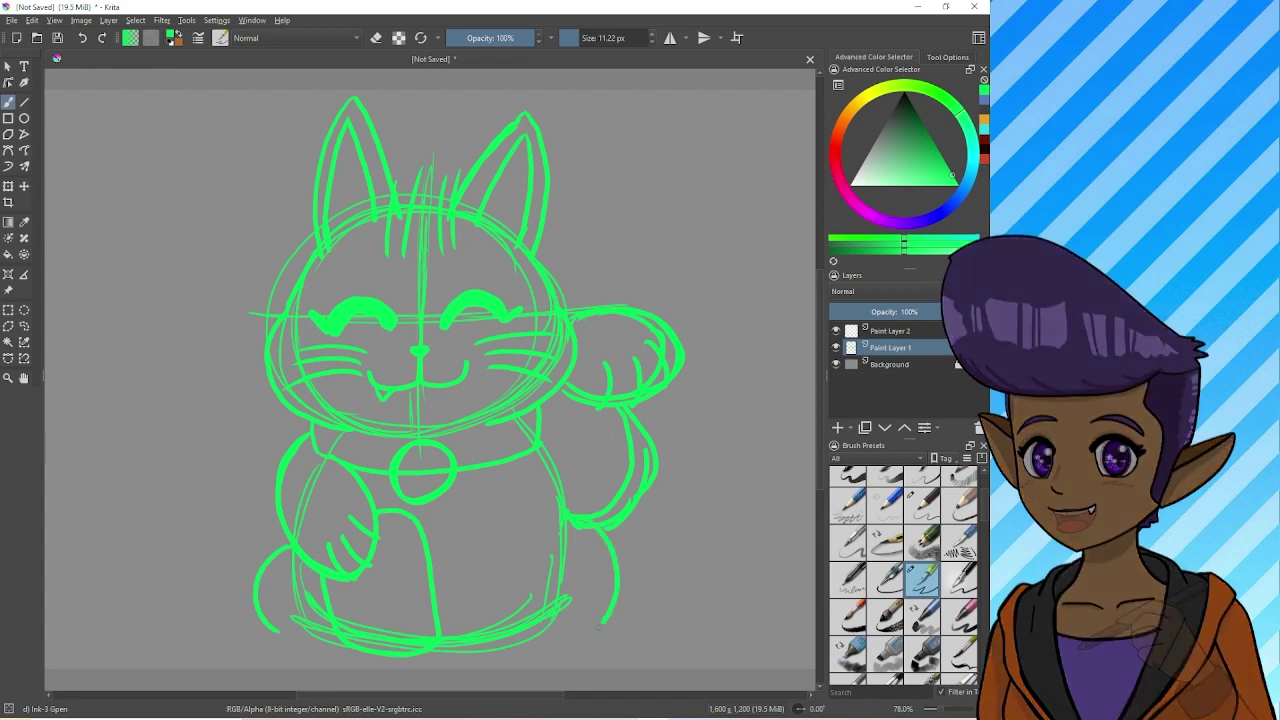
{"action": "mouse_move", "coordinate": [270, 614]}
{"action": "left_mouse_down"}
{"action": "mouse_move", "coordinate": [330, 648]}
{"action": "mouse_move", "coordinate": [332, 630]}
{"action": "left_mouse_up"}
{"action": "mouse_move", "coordinate": [556, 618]}
{"action": "left_mouse_down"}
{"action": "mouse_move", "coordinate": [631, 632]}
{"action": "mouse_move", "coordinate": [567, 612]}
{"action": "mouse_move", "coordinate": [606, 653]}
{"action": "left_mouse_up"}
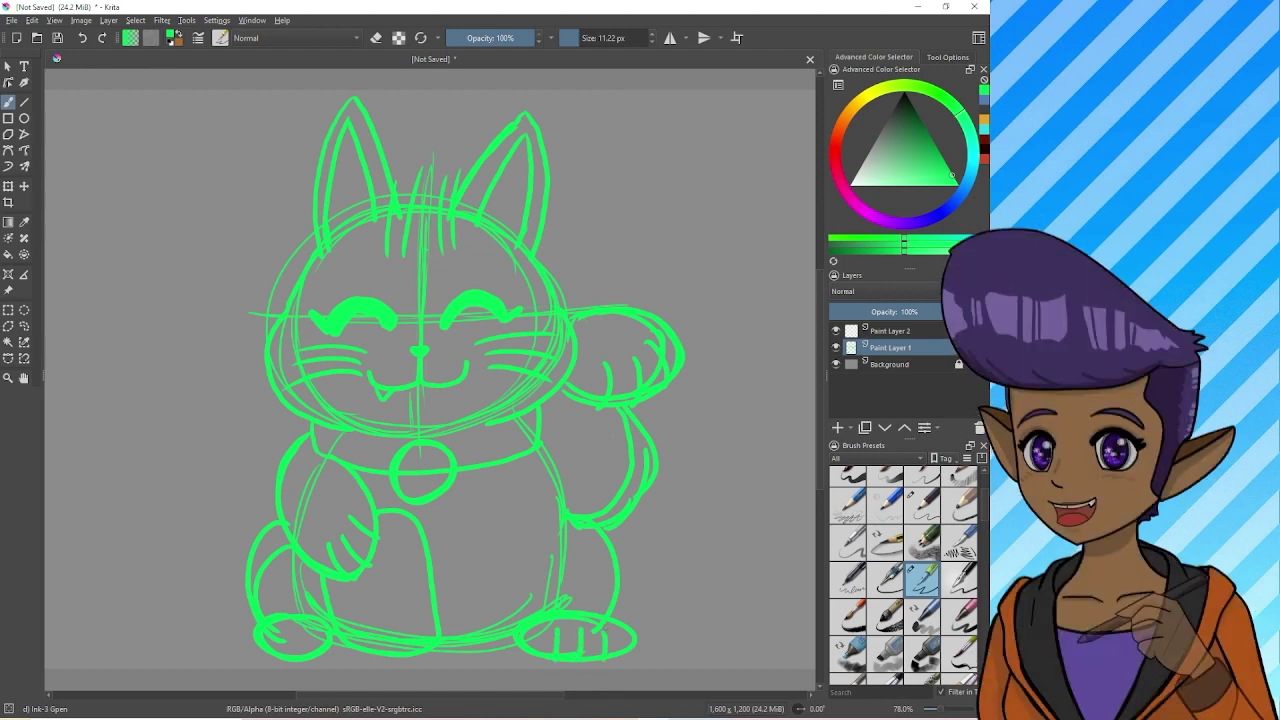
{"action": "mouse_move", "coordinate": [252, 642]}
{"action": "left_mouse_down"}
{"action": "mouse_move", "coordinate": [340, 629]}
{"action": "mouse_move", "coordinate": [275, 664]}
{"action": "mouse_move", "coordinate": [349, 653]}
{"action": "mouse_move", "coordinate": [428, 612]}
{"action": "mouse_move", "coordinate": [386, 520]}
{"action": "left_mouse_up"}
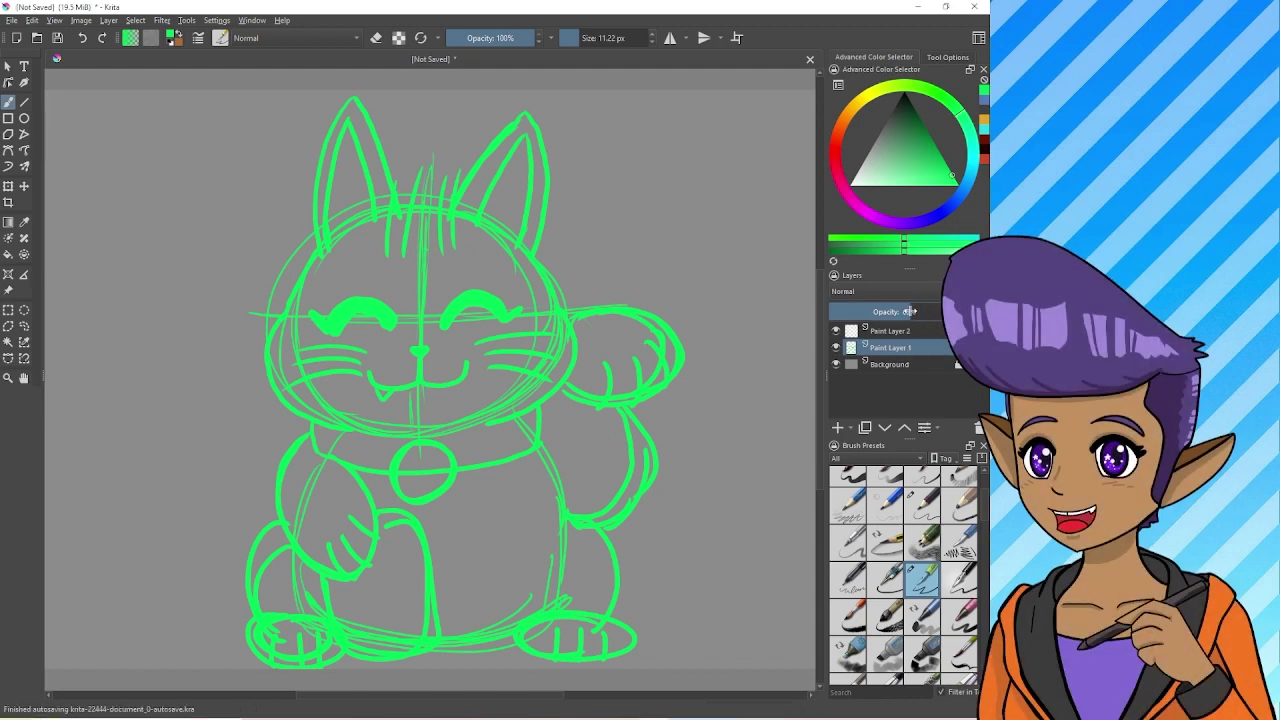
Lower the opacity of Paint Layer 1 to 50%.
{"action": "left_click_drag", "start_coordinate": [909, 311], "coordinate": [886, 312]}
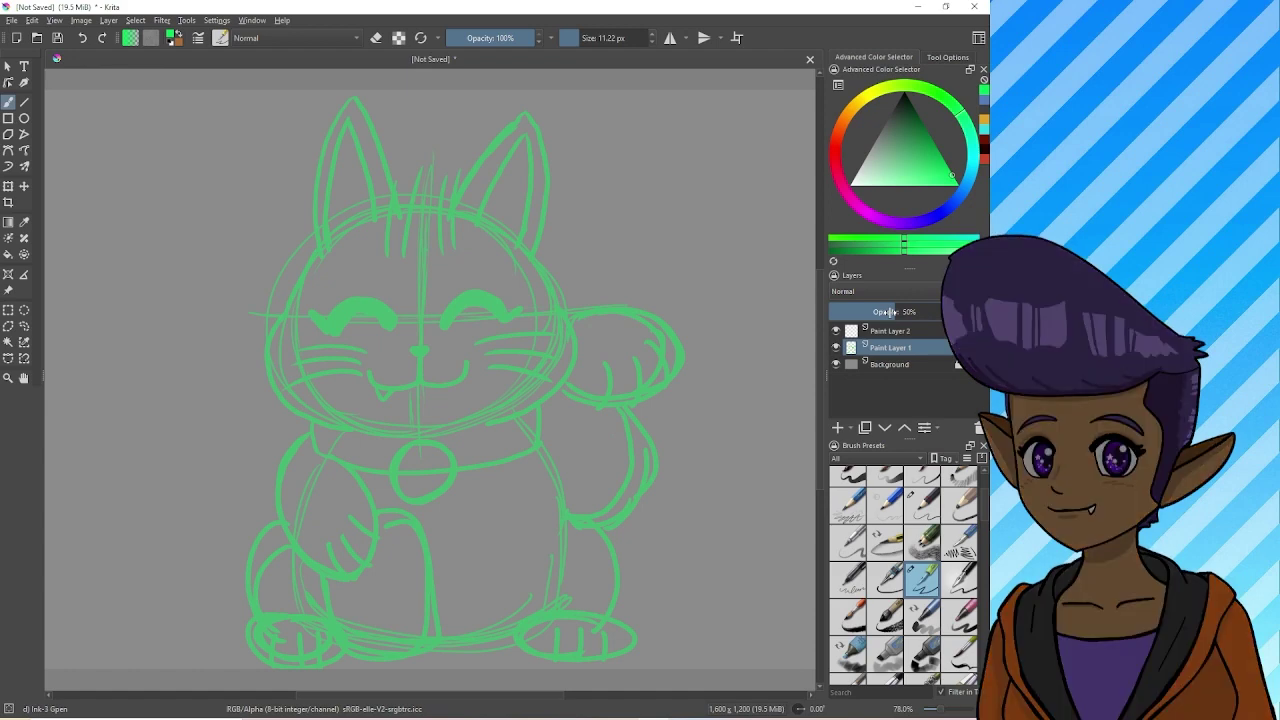
Rename Paint Layer 2 as "OUtline".
{"action": "left_click", "coordinate": [884, 333]}
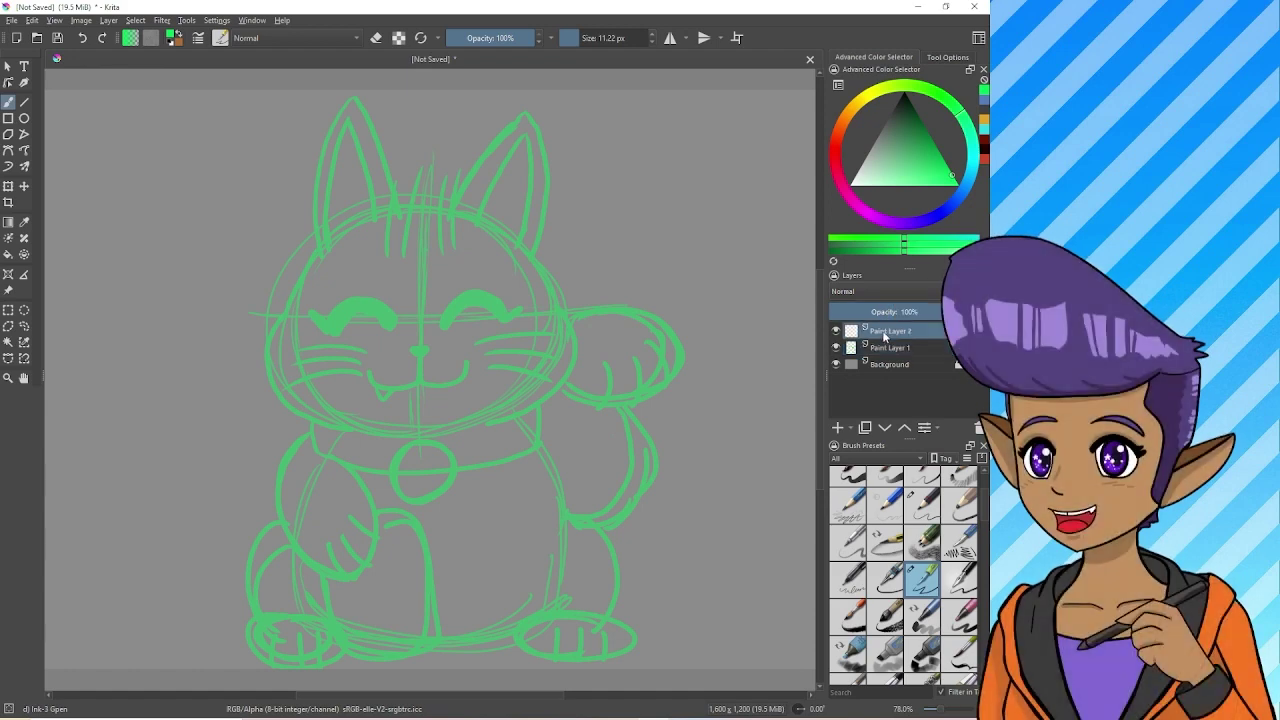
{"action": "double_click", "coordinate": [887, 333]}
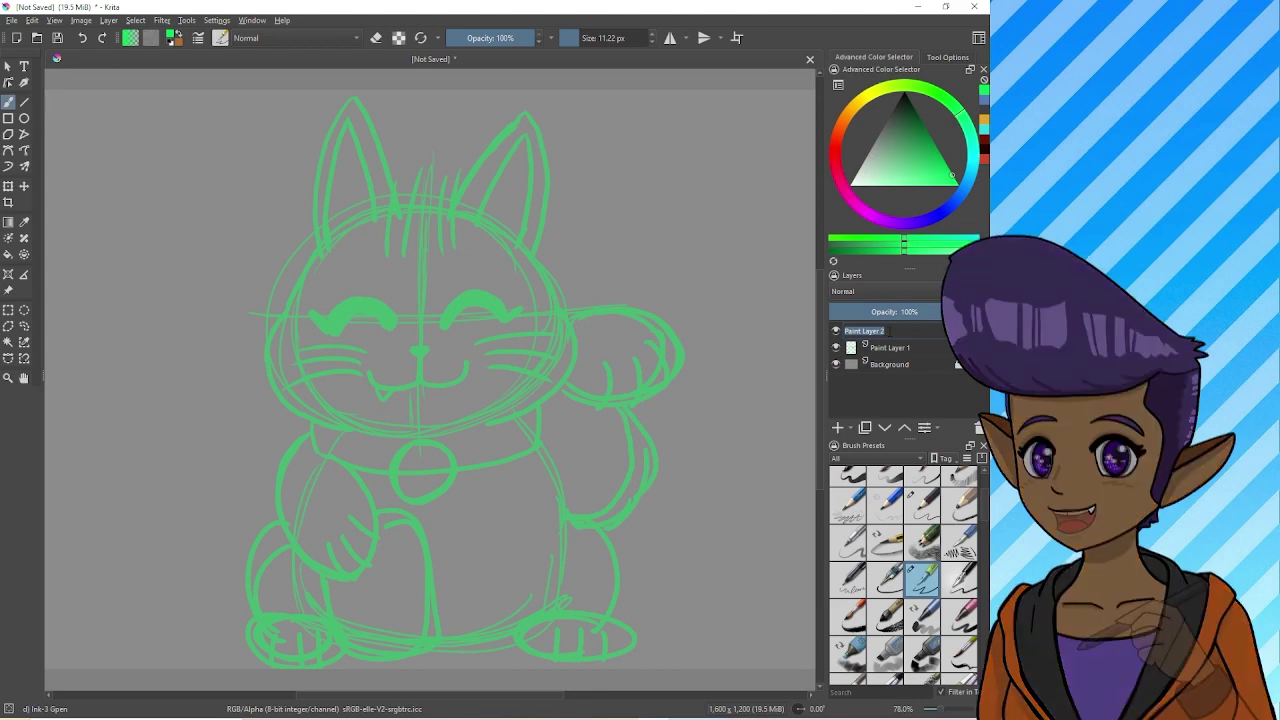
{"action": "type", "text": "OUtline"}
{"action": "key", "text": "Return"}
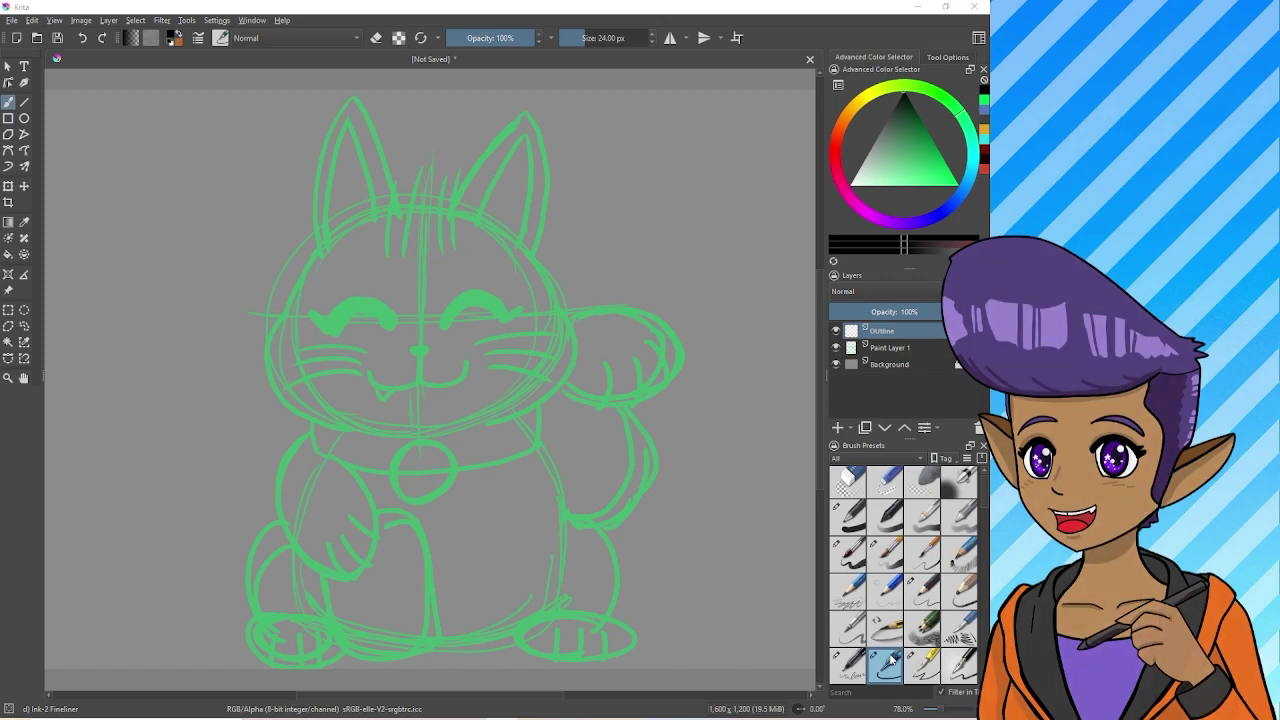
Ink the ears, the top of the head and both cheeks in black with the Ink-2 Fineliner brush at 24 px.
{"action": "scroll", "coordinate": [895, 604], "scroll_direction": "down", "scroll_amount": 3}
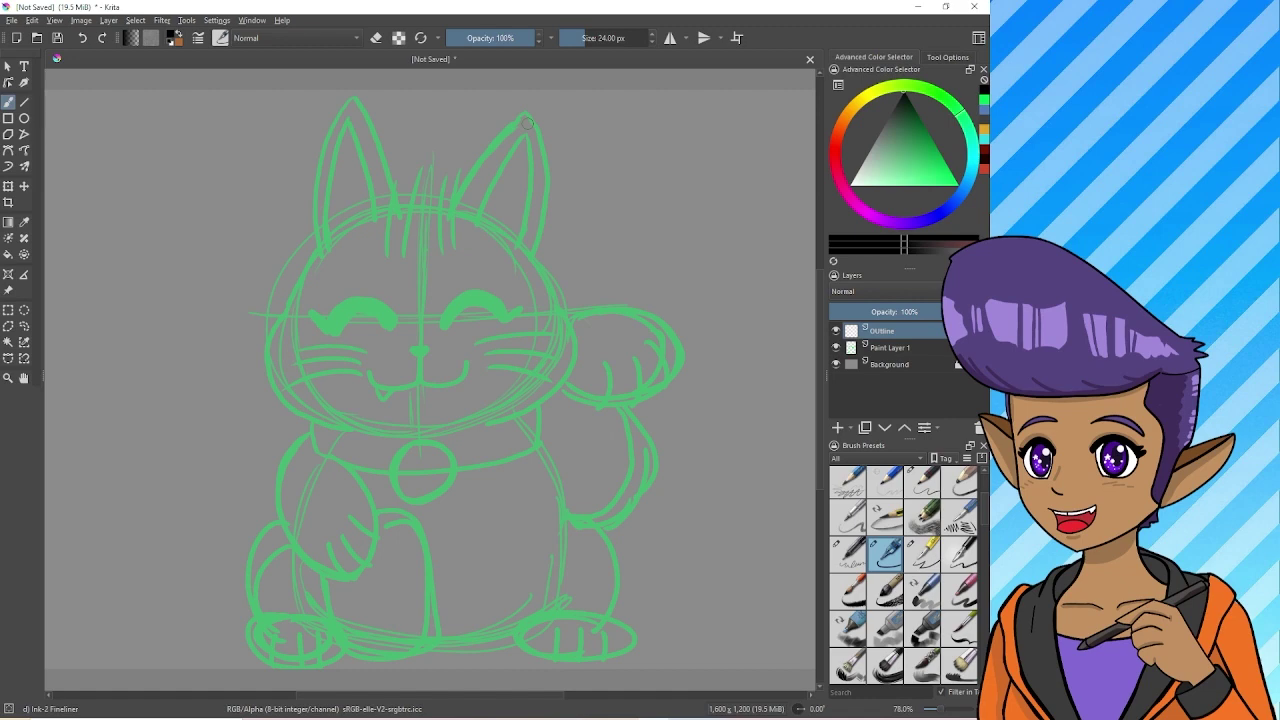
{"action": "left_click_drag", "start_coordinate": [526, 122], "coordinate": [386, 190]}
{"action": "left_click_drag", "start_coordinate": [356, 100], "coordinate": [320, 250]}
{"action": "mouse_move", "coordinate": [390, 205]}
{"action": "left_mouse_down"}
{"action": "mouse_move", "coordinate": [286, 314]}
{"action": "mouse_move", "coordinate": [293, 410]}
{"action": "mouse_move", "coordinate": [358, 434]}
{"action": "left_mouse_up"}
{"action": "left_click_drag", "start_coordinate": [566, 322], "coordinate": [480, 430]}
Ink the smiling mouth with fang and tongue, the nose and the two closed curved eyes using a thinner brush.
{"action": "key", "text": "bracketleft"}
{"action": "left_click_drag", "start_coordinate": [368, 372], "coordinate": [470, 377]}
{"action": "mouse_move", "coordinate": [410, 348]}
{"action": "left_mouse_down"}
{"action": "mouse_move", "coordinate": [428, 358]}
{"action": "mouse_move", "coordinate": [440, 410]}
{"action": "left_mouse_up"}
{"action": "left_click_drag", "start_coordinate": [438, 332], "coordinate": [524, 316]}
{"action": "left_click_drag", "start_coordinate": [332, 328], "coordinate": [398, 330]}
Ink the raised paw with its toe lines and the curved forearm beneath it with a 16 px brush.
{"action": "key", "text": "bracketright"}
{"action": "mouse_move", "coordinate": [572, 329]}
{"action": "left_mouse_down"}
{"action": "mouse_move", "coordinate": [630, 405]}
{"action": "mouse_move", "coordinate": [667, 352]}
{"action": "left_mouse_up"}
{"action": "left_click_drag", "start_coordinate": [620, 410], "coordinate": [562, 505]}
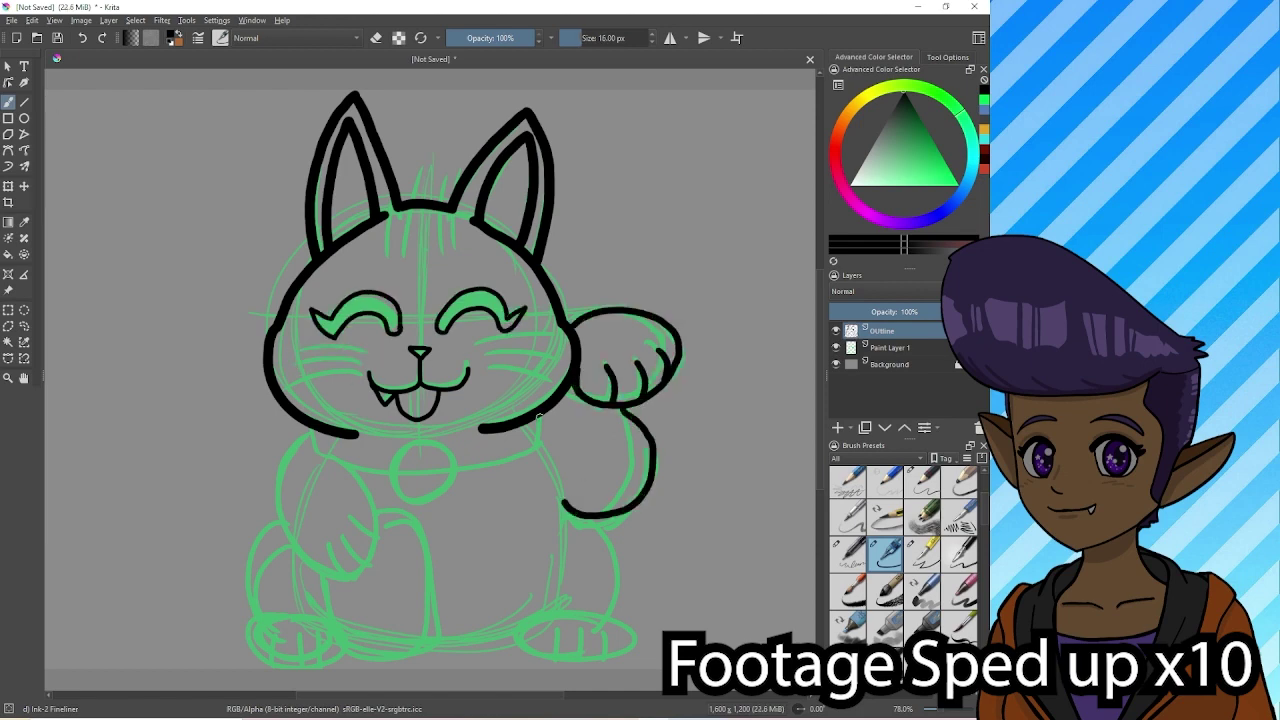
Ink the collar, close the chin line and outline the round bell at the collar's centre.
{"action": "left_click_drag", "start_coordinate": [539, 416], "coordinate": [455, 465]}
{"action": "left_click_drag", "start_coordinate": [390, 470], "coordinate": [305, 425]}
{"action": "left_click_drag", "start_coordinate": [358, 436], "coordinate": [479, 430]}
{"action": "mouse_move", "coordinate": [400, 470]}
{"action": "left_mouse_down"}
{"action": "mouse_move", "coordinate": [456, 468]}
{"action": "mouse_move", "coordinate": [392, 470]}
{"action": "mouse_move", "coordinate": [455, 478]}
{"action": "mouse_move", "coordinate": [422, 458]}
{"action": "mouse_move", "coordinate": [420, 500]}
{"action": "left_mouse_up"}
{"action": "left_click_drag", "start_coordinate": [392, 474], "coordinate": [456, 466]}
{"action": "key", "text": "ctrl+z"}
{"action": "mouse_move", "coordinate": [394, 476]}
{"action": "left_mouse_down"}
{"action": "mouse_move", "coordinate": [454, 476]}
{"action": "mouse_move", "coordinate": [424, 500]}
{"action": "left_mouse_up"}
Ink the body's right side and the lowered arm with its rounded paw and toe lines.
{"action": "left_click_drag", "start_coordinate": [548, 452], "coordinate": [556, 606]}
{"action": "mouse_move", "coordinate": [306, 430]}
{"action": "left_mouse_down"}
{"action": "mouse_move", "coordinate": [276, 530]}
{"action": "mouse_move", "coordinate": [378, 520]}
{"action": "left_mouse_up"}
{"action": "left_click_drag", "start_coordinate": [330, 540], "coordinate": [340, 574]}
{"action": "left_click_drag", "start_coordinate": [345, 515], "coordinate": [372, 545]}
Ink the arched front shape, the belly's lower edge and the rounded haunches at the cat's base.
{"action": "scroll", "coordinate": [430, 380], "scroll_direction": "down", "scroll_amount": 3}
{"action": "mouse_move", "coordinate": [432, 432]}
{"action": "left_mouse_down"}
{"action": "mouse_move", "coordinate": [378, 447]}
{"action": "mouse_move", "coordinate": [340, 580]}
{"action": "mouse_move", "coordinate": [398, 587]}
{"action": "mouse_move", "coordinate": [559, 525]}
{"action": "left_mouse_up"}
{"action": "key", "text": "ctrl+z"}
{"action": "left_click_drag", "start_coordinate": [434, 575], "coordinate": [560, 526]}
{"action": "mouse_move", "coordinate": [278, 440]}
{"action": "left_mouse_down"}
{"action": "mouse_move", "coordinate": [258, 540]}
{"action": "mouse_move", "coordinate": [340, 590]}
{"action": "left_mouse_up"}
{"action": "key", "text": "ctrl+z"}
{"action": "left_click_drag", "start_coordinate": [636, 472], "coordinate": [610, 562]}
Ink the tongue line, then add forehead hair strands and whiskers on both cheeks with the Basic-5 Size brush at 14 px.
{"action": "scroll", "coordinate": [410, 448], "scroll_direction": "up", "scroll_amount": 4}
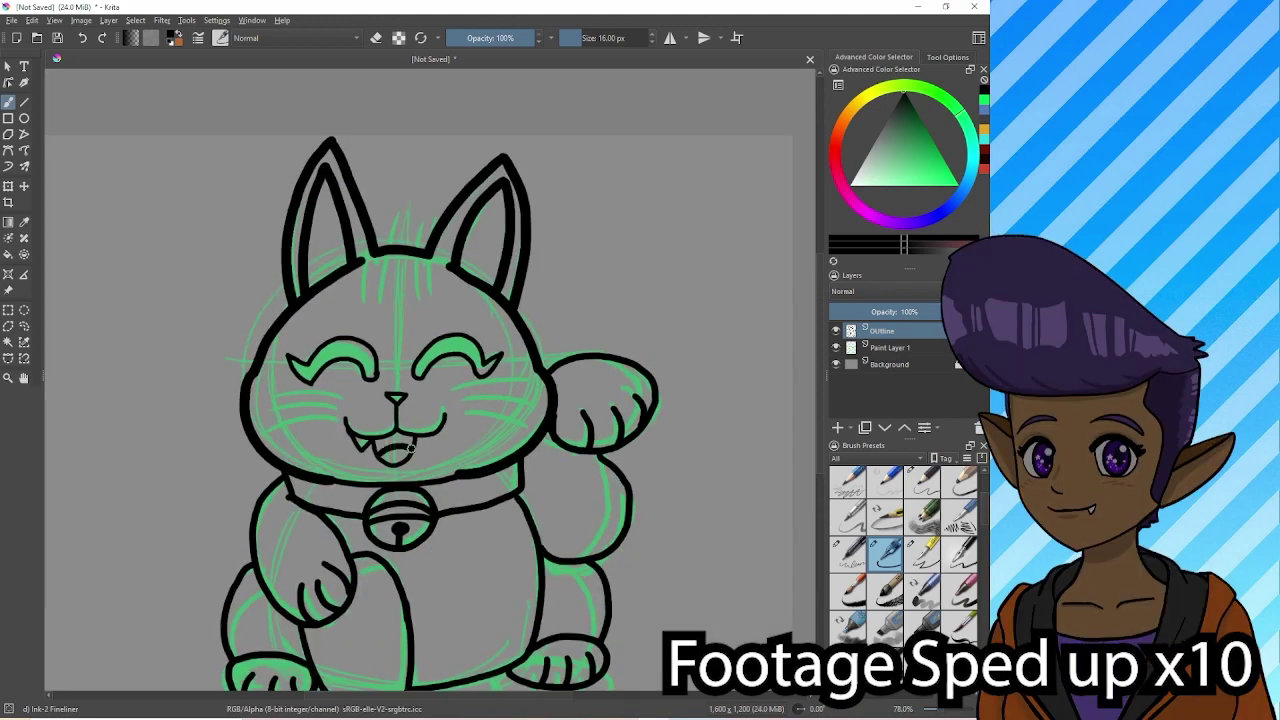
{"action": "left_click_drag", "start_coordinate": [372, 446], "coordinate": [416, 456]}
{"action": "left_click", "coordinate": [848, 551]}
{"action": "left_click_drag", "start_coordinate": [400, 200], "coordinate": [392, 285]}
{"action": "left_click_drag", "start_coordinate": [460, 390], "coordinate": [528, 384]}
{"action": "left_click_drag", "start_coordinate": [462, 400], "coordinate": [528, 405]}
{"action": "left_click_drag", "start_coordinate": [330, 408], "coordinate": [254, 404]}
{"action": "left_click_drag", "start_coordinate": [332, 418], "coordinate": [262, 428]}
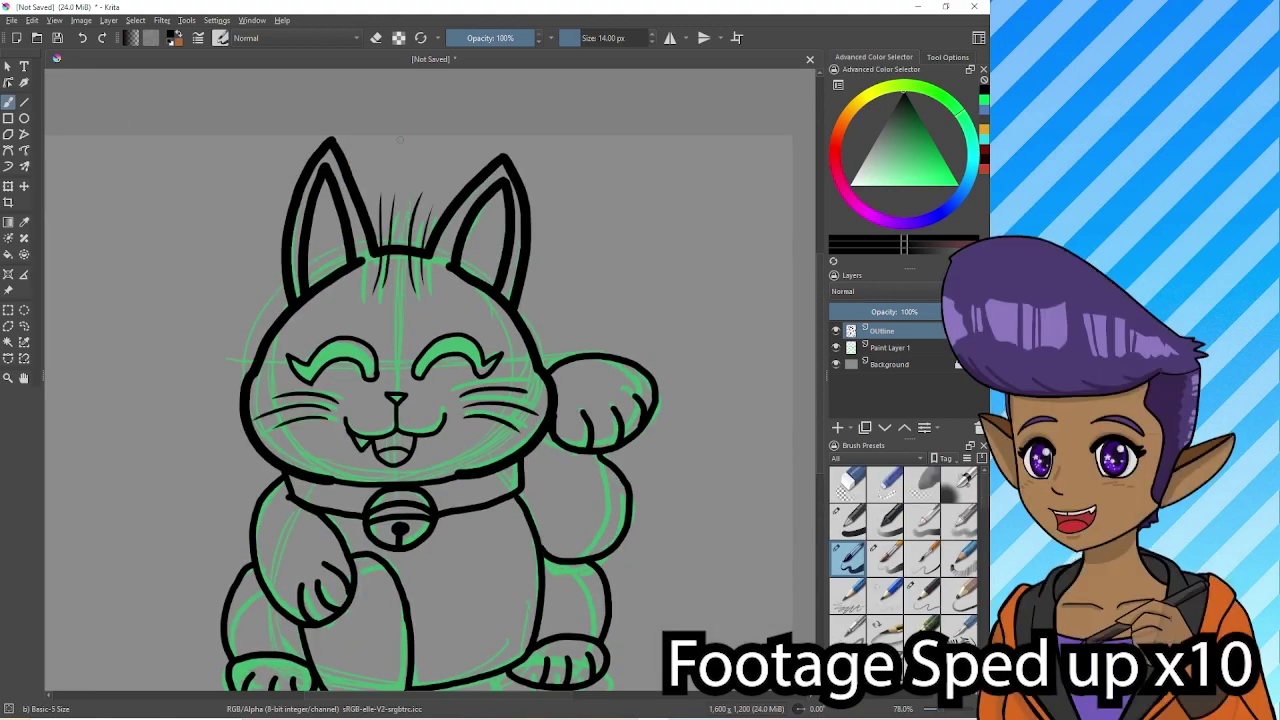
Select the Ink-2 Fineliner brush and hide the Paint Layer 1 sketch.
{"action": "left_click", "coordinate": [885, 663]}
{"action": "left_click", "coordinate": [836, 347]}
{"action": "key", "text": "1"}
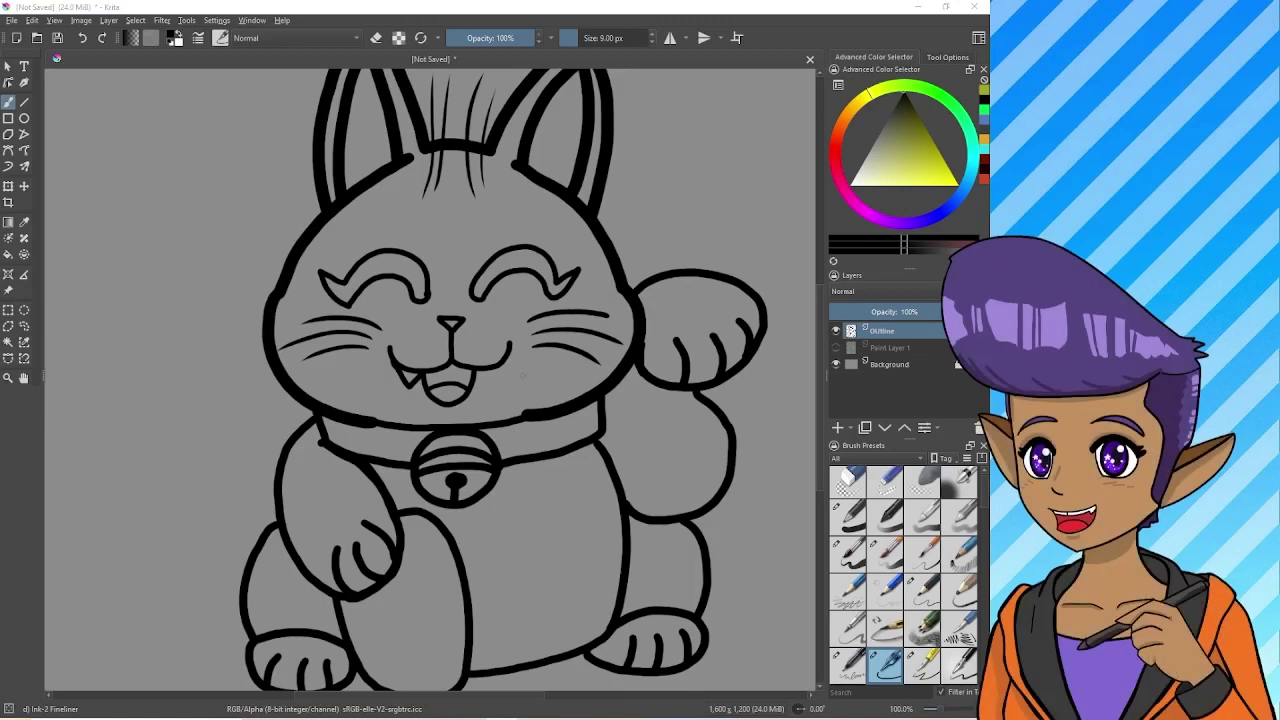
Examine the line art up close around the face, ears, collar and paws for uneven line ends.
{"action": "mouse_move", "coordinate": [529, 406]}
{"action": "left_mouse_down"}
{"action": "mouse_move", "coordinate": [432, 335]}
{"action": "mouse_move", "coordinate": [404, 374]}
{"action": "mouse_move", "coordinate": [538, 459]}
{"action": "mouse_move", "coordinate": [541, 491]}
{"action": "mouse_move", "coordinate": [498, 438]}
{"action": "mouse_move", "coordinate": [568, 320]}
{"action": "mouse_move", "coordinate": [520, 580]}
{"action": "mouse_move", "coordinate": [443, 594]}
{"action": "left_mouse_up"}
{"action": "left_click_drag", "start_coordinate": [495, 520], "coordinate": [477, 236]}
{"action": "left_click_drag", "start_coordinate": [518, 414], "coordinate": [426, 369]}
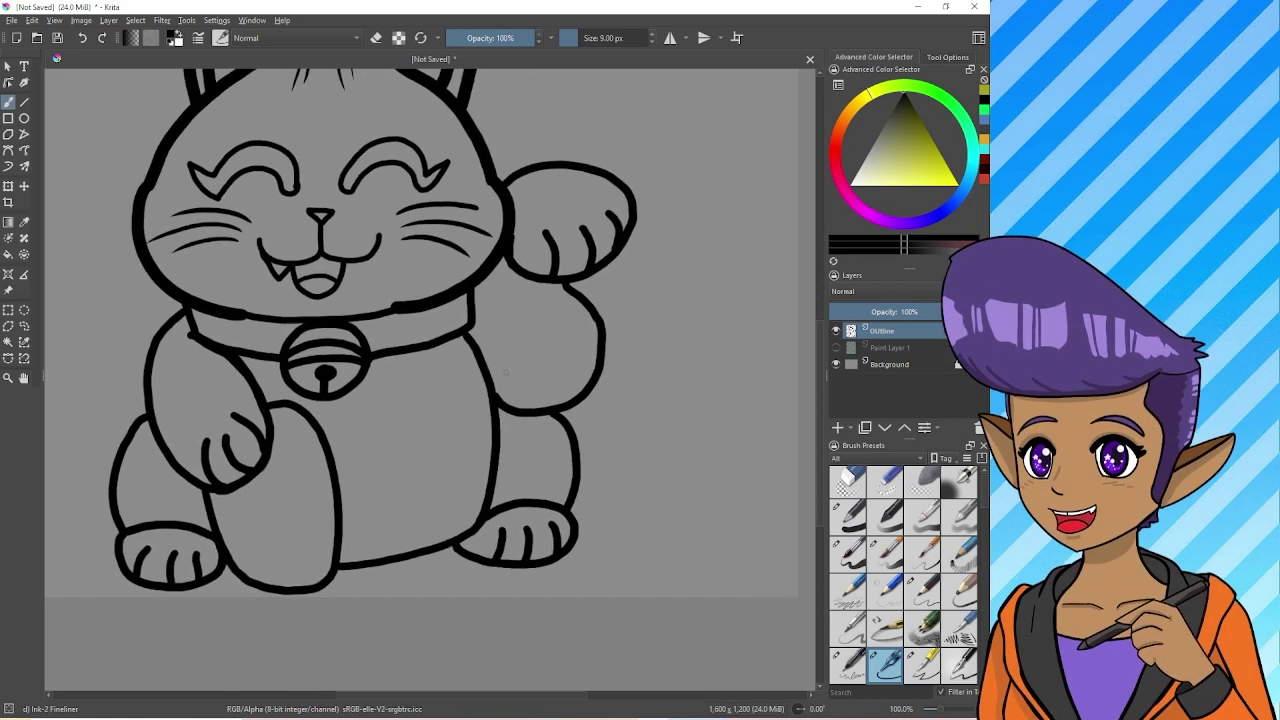
{"action": "scroll", "coordinate": [500, 372], "scroll_direction": "up", "scroll_amount": 1}
{"action": "scroll", "coordinate": [500, 372], "scroll_direction": "up", "scroll_amount": 2}
{"action": "left_click_drag", "start_coordinate": [486, 262], "coordinate": [651, 562]}
{"action": "scroll", "coordinate": [651, 562], "scroll_direction": "down", "scroll_amount": 2}
{"action": "scroll", "coordinate": [669, 580], "scroll_direction": "up", "scroll_amount": 2}
{"action": "scroll", "coordinate": [574, 591], "scroll_direction": "up", "scroll_amount": 2}
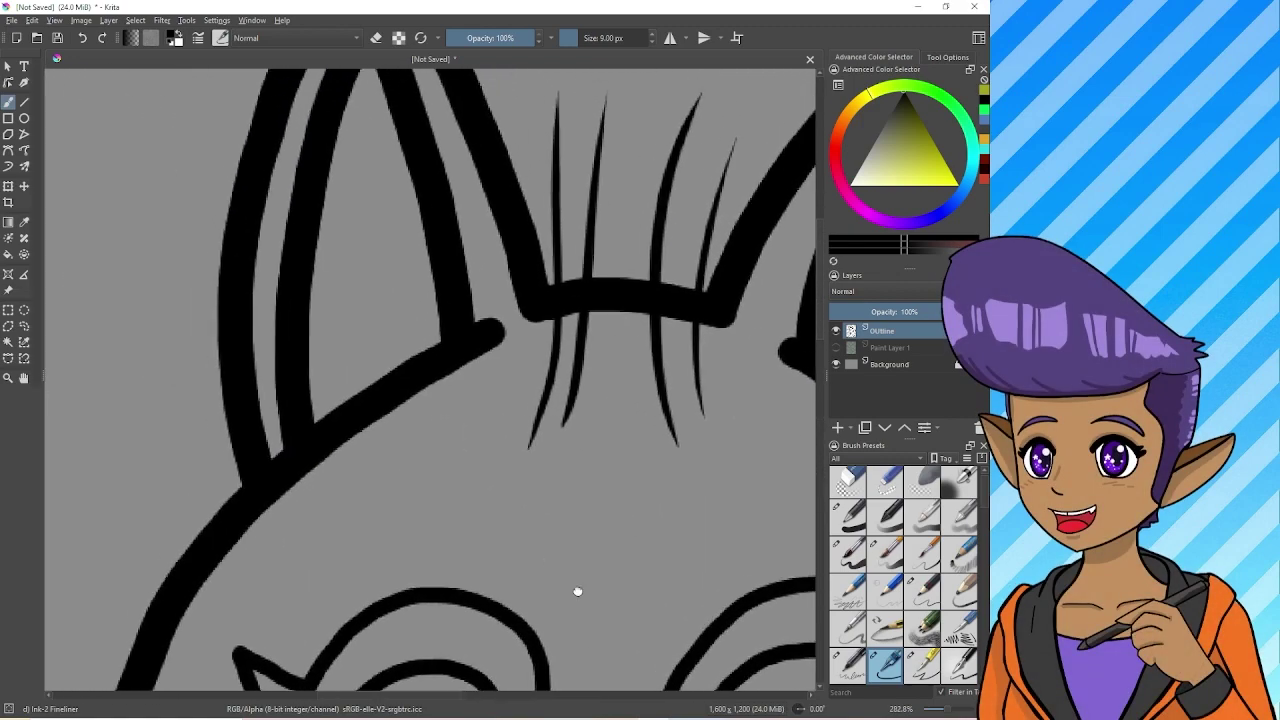
{"action": "left_click_drag", "start_coordinate": [558, 497], "coordinate": [394, 200]}
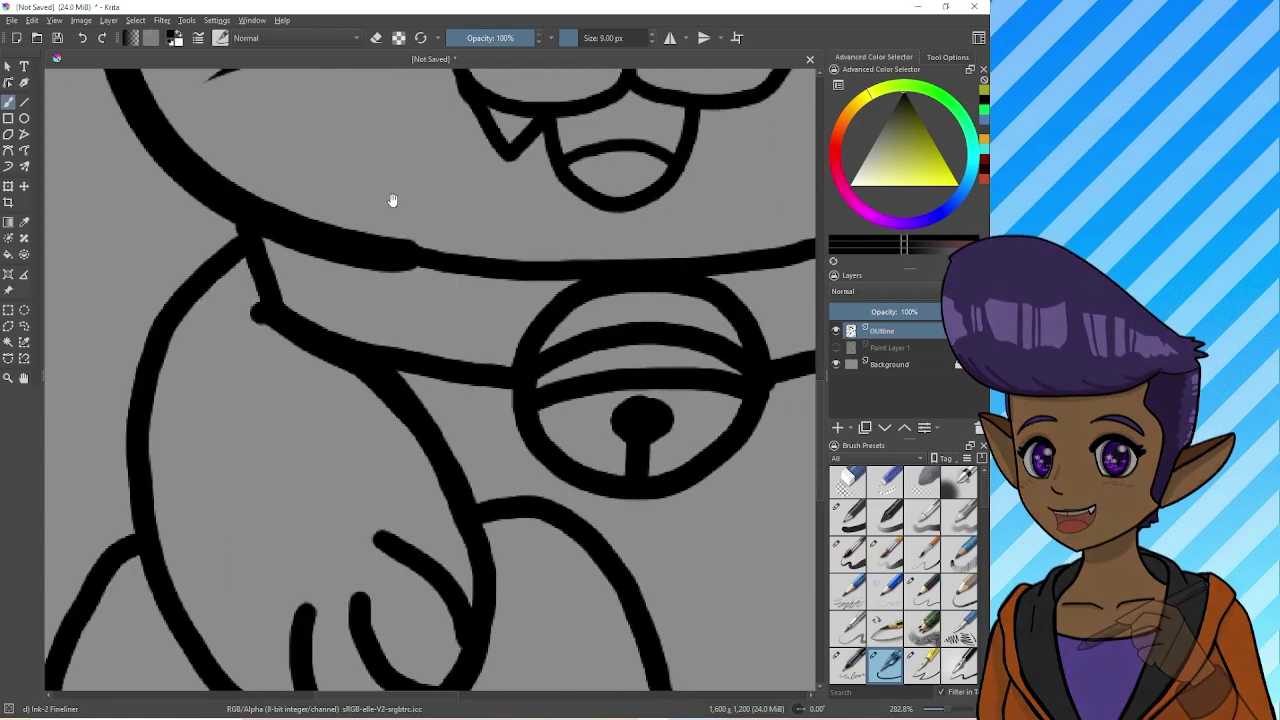
{"action": "scroll", "coordinate": [394, 200], "scroll_direction": "down", "scroll_amount": 1}
{"action": "left_click_drag", "start_coordinate": [420, 437], "coordinate": [417, 366]}
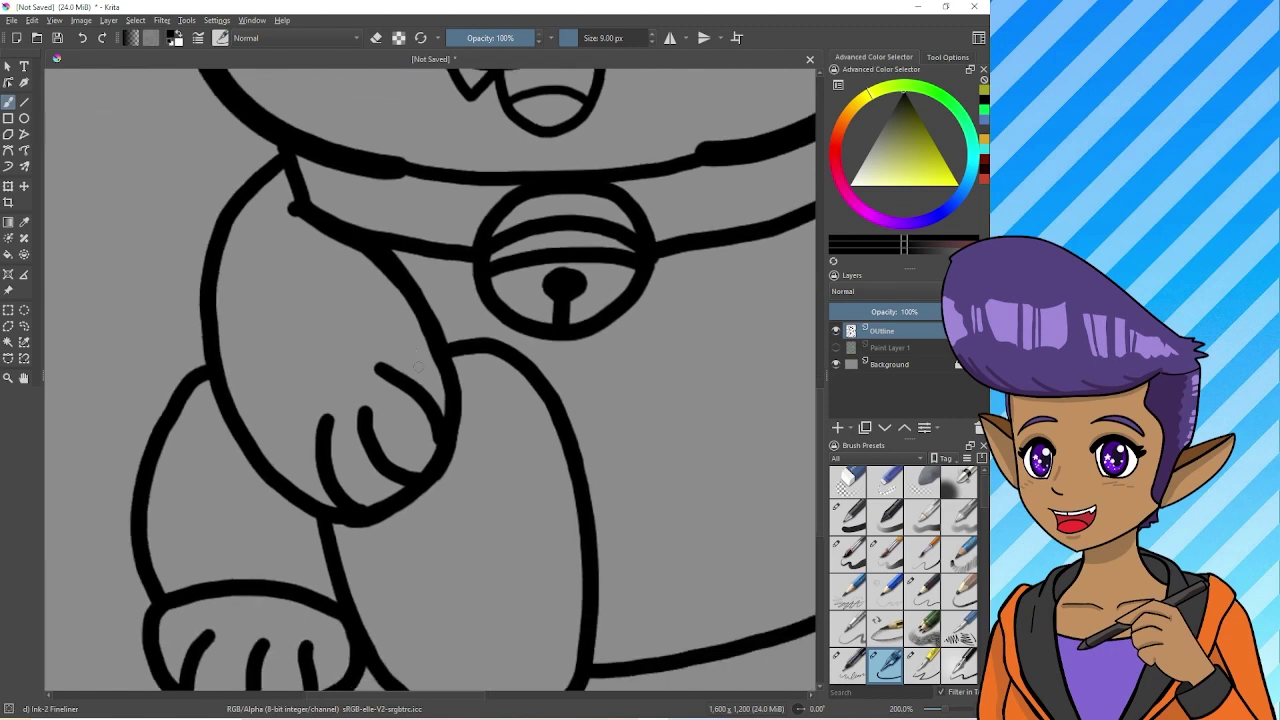
Clean up the thick, uneven line ends along the chin and collar with the brush in eraser mode.
{"action": "key", "text": "e"}
{"action": "scroll", "coordinate": [418, 365], "scroll_direction": "down", "scroll_amount": 1}
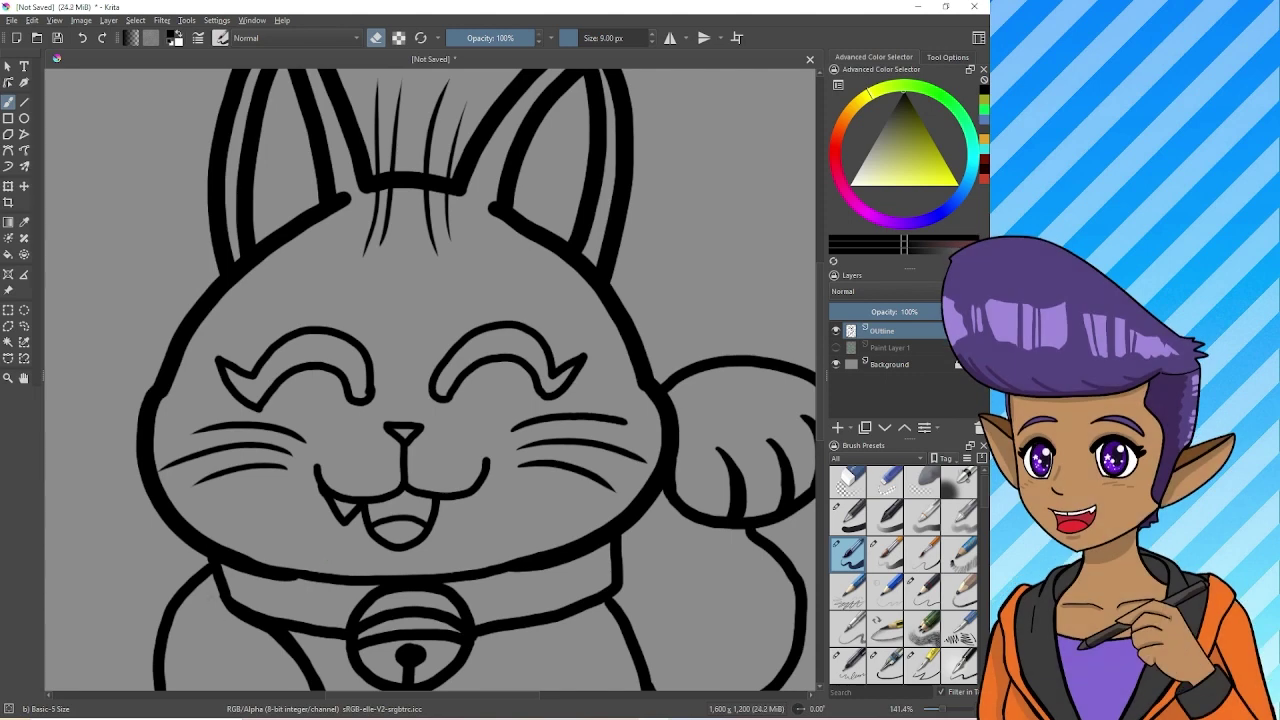
{"action": "key", "text": "minus"}
{"action": "key", "text": "minus"}
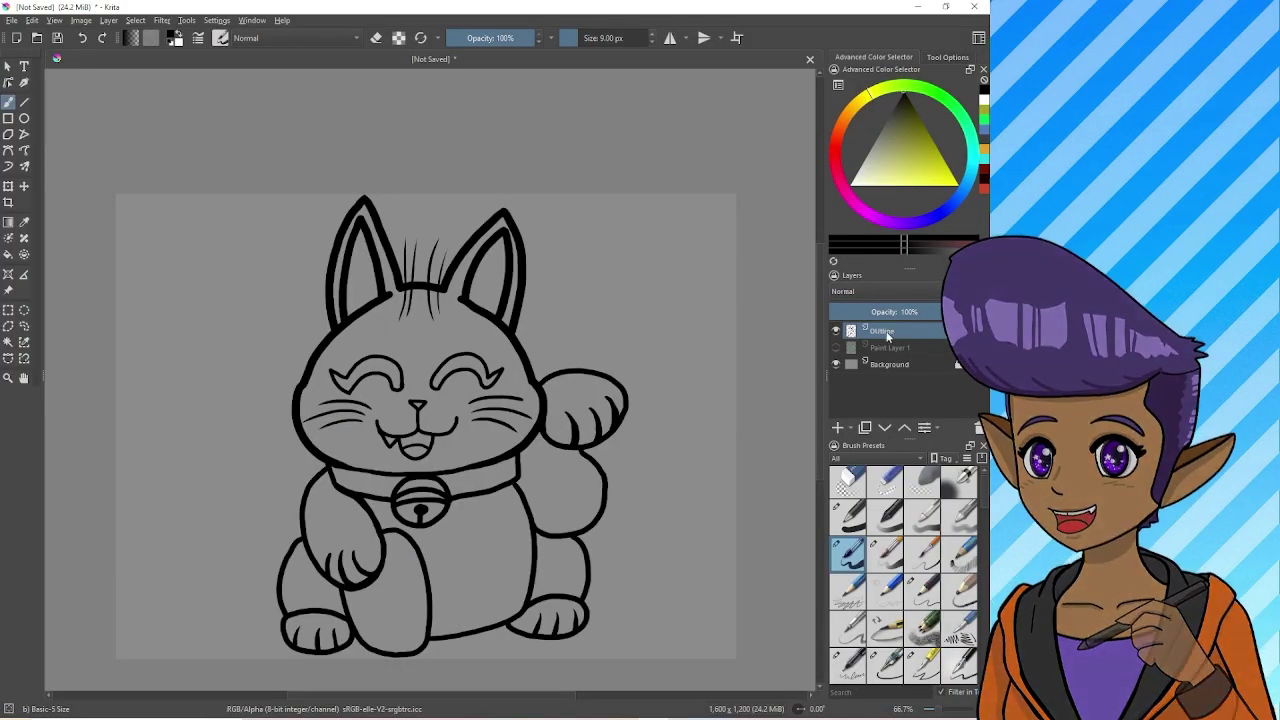
Toggle the visibility of the OUtline layer off and back on.
{"action": "mouse_move", "coordinate": [884, 339]}
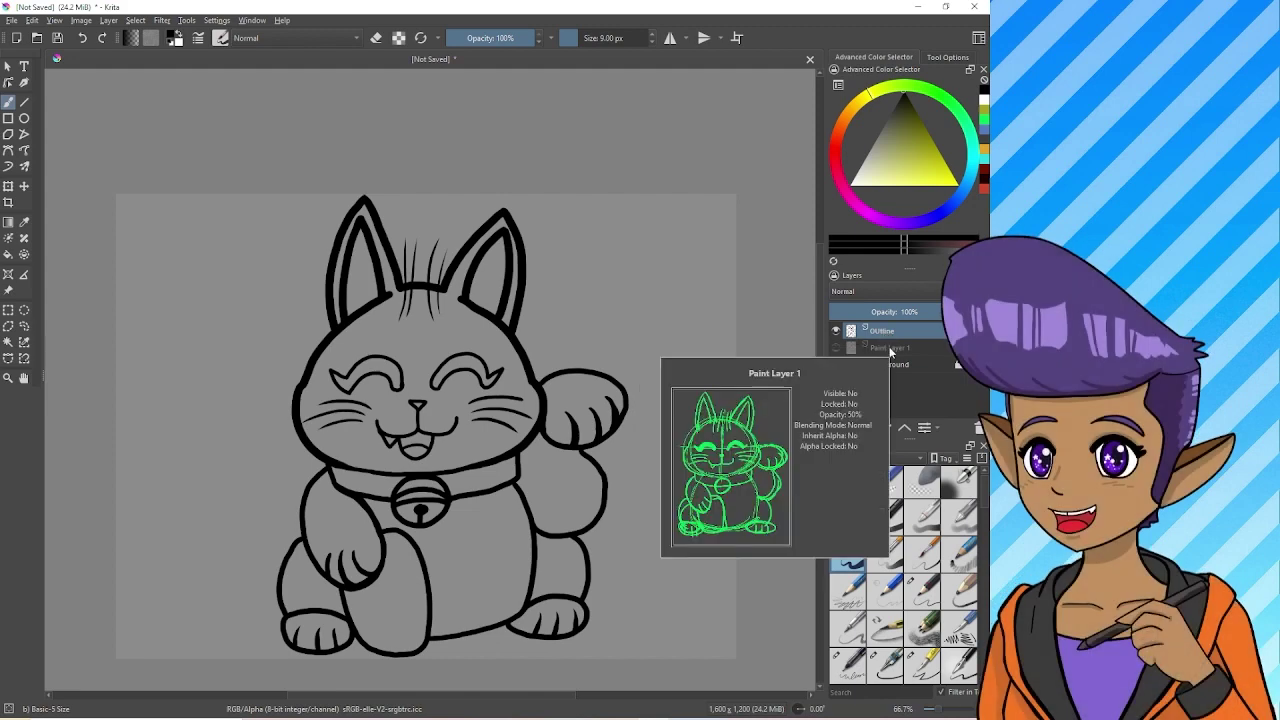
{"action": "left_click", "coordinate": [896, 348]}
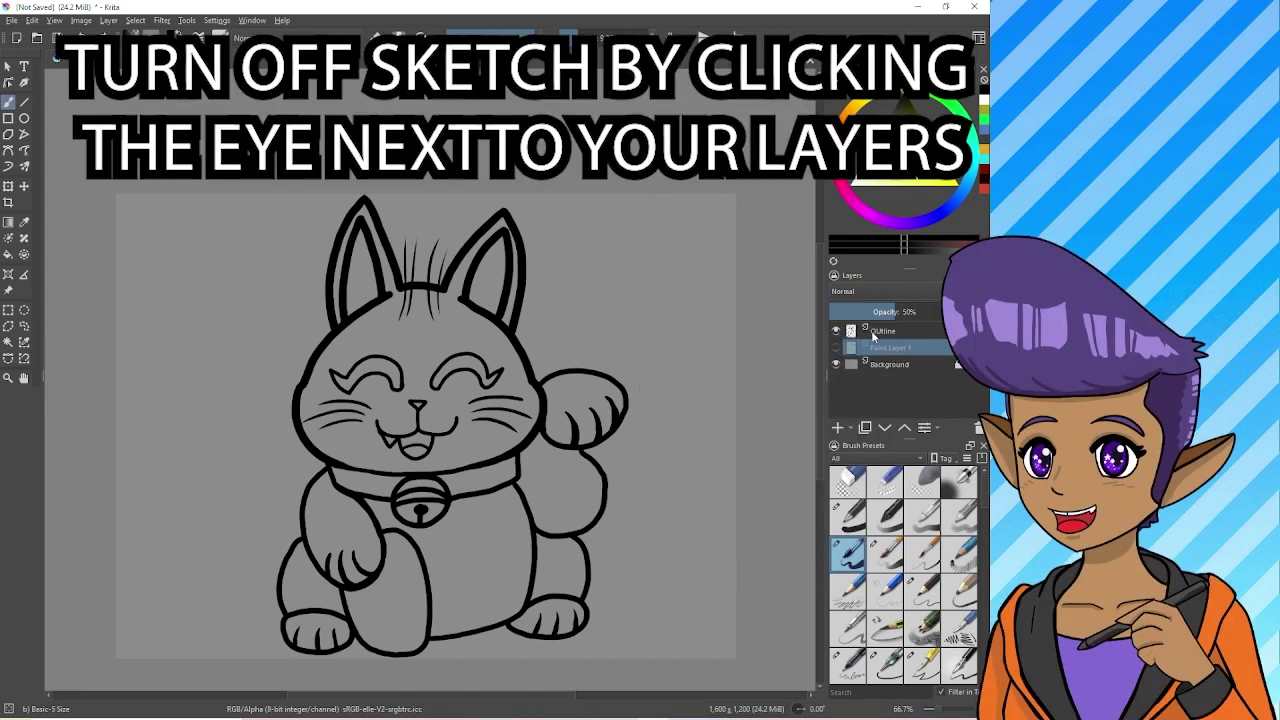
{"action": "left_click", "coordinate": [872, 334]}
{"action": "left_click", "coordinate": [836, 333]}
{"action": "left_click", "coordinate": [836, 333]}
{"action": "left_click", "coordinate": [835, 333]}
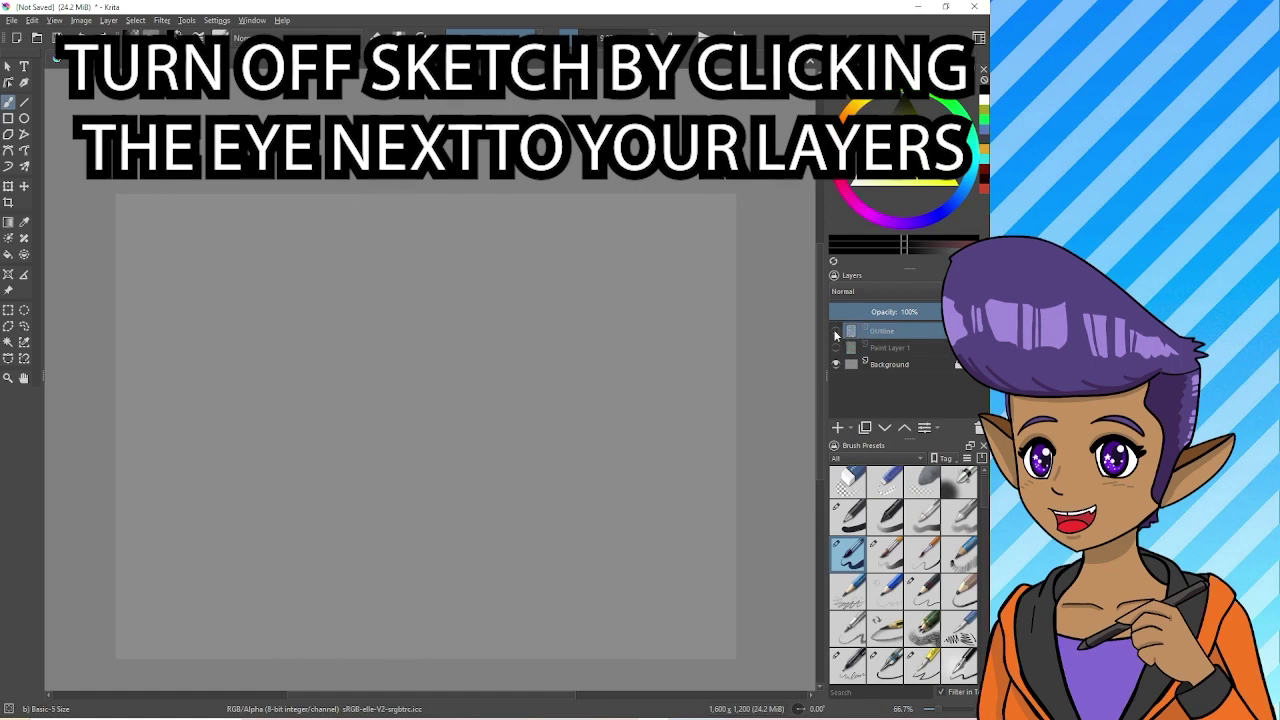
{"action": "left_click", "coordinate": [836, 333]}
Add a paint layer beneath the OUtline layer and name it "color".
{"action": "left_click", "coordinate": [838, 428]}
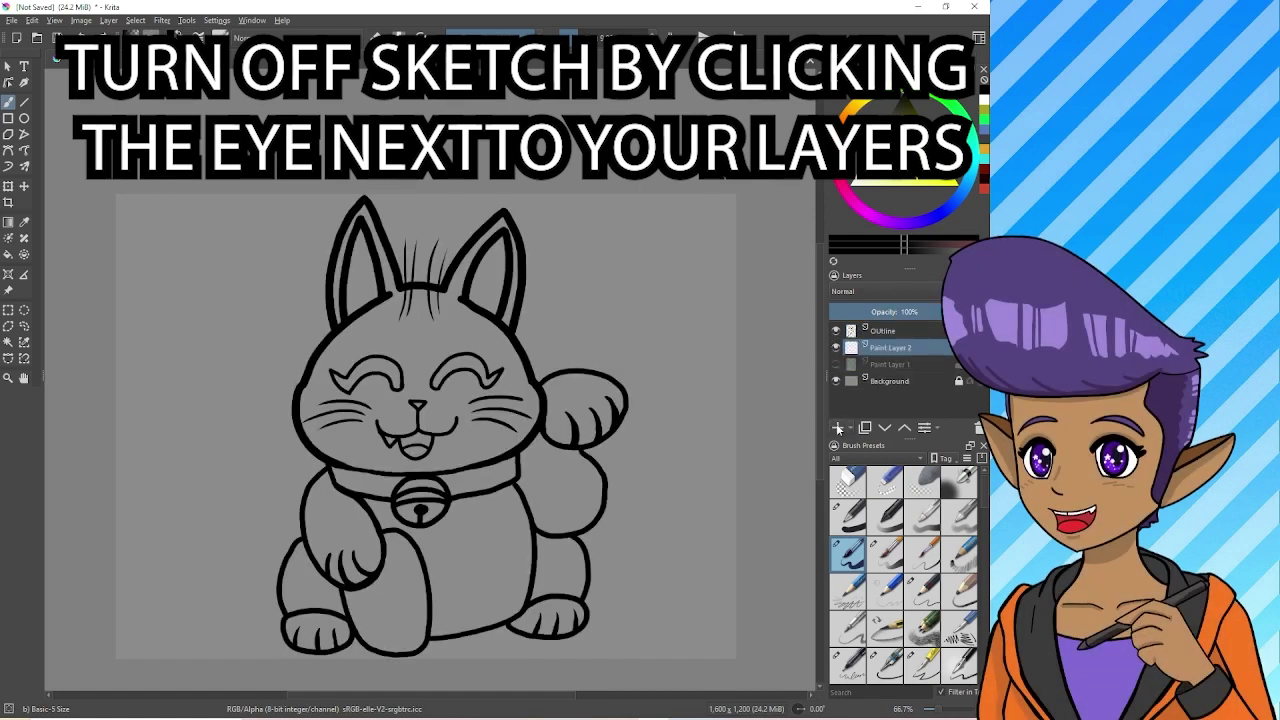
{"action": "double_click", "coordinate": [884, 347]}
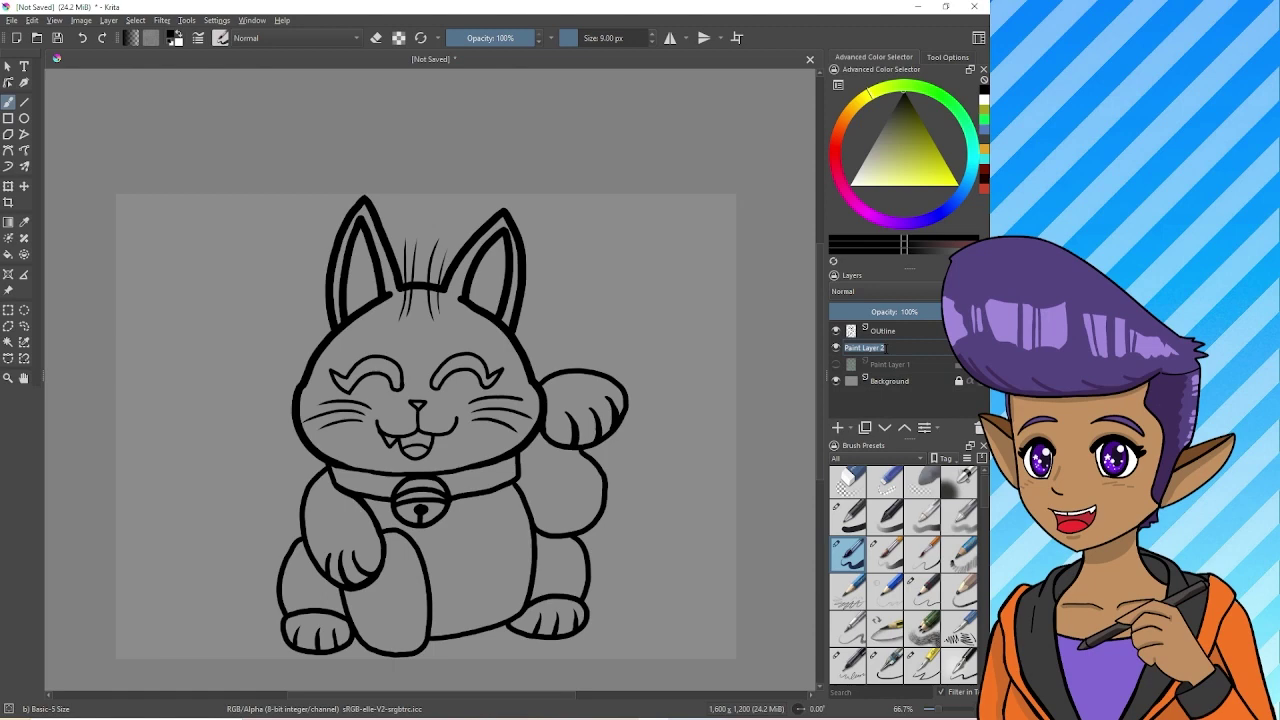
{"action": "type", "text": "color"}
{"action": "key", "text": "Return"}
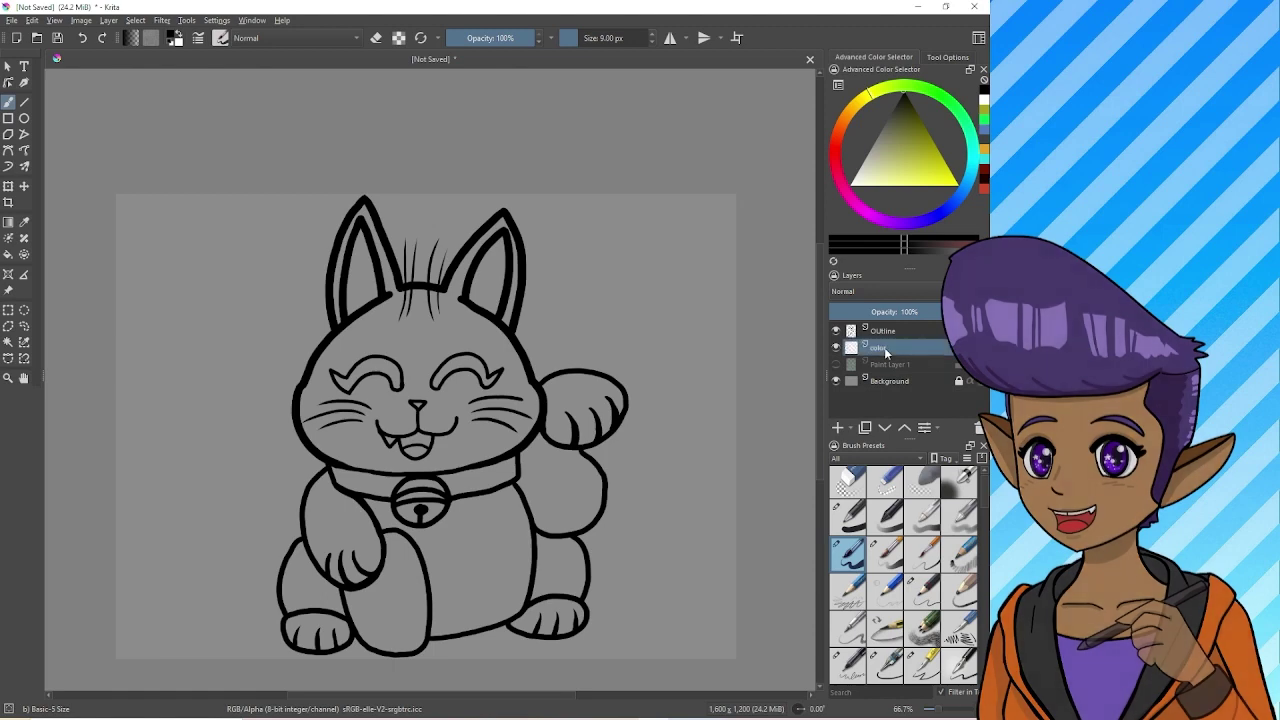
Paint the cat's face and lowered arm yellow on the color layer with a brush enlarged to about 126 px.
{"action": "left_click", "coordinate": [925, 148]}
{"action": "left_click_drag", "start_coordinate": [925, 148], "coordinate": [926, 181]}
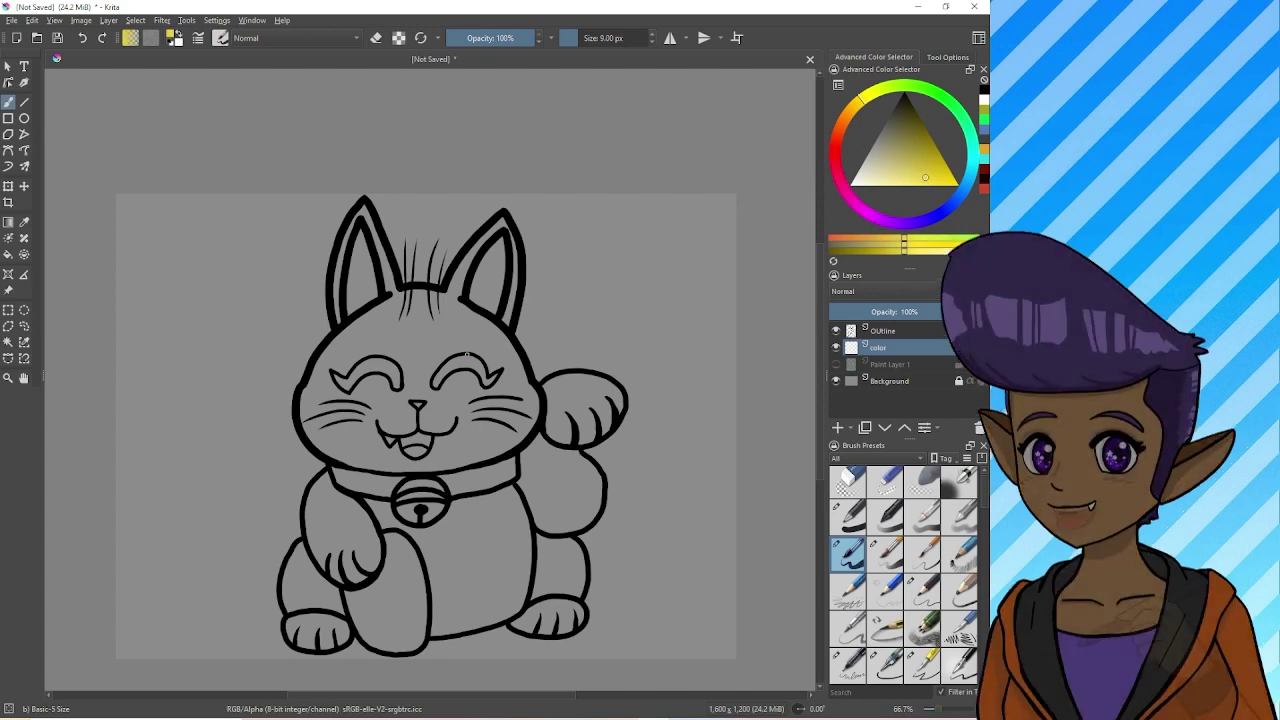
{"action": "key", "text": "bracketright"}
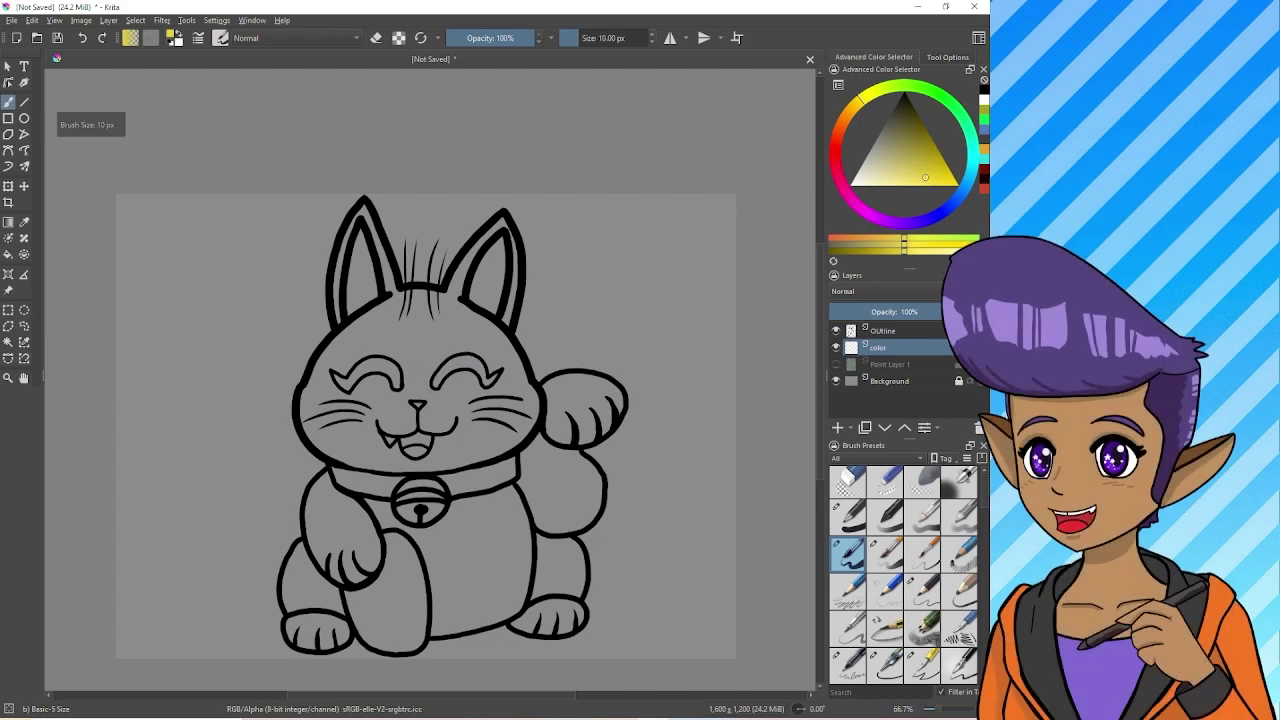
{"action": "key", "text": "bracketright"}
{"action": "key", "text": "bracketright"}
{"action": "key", "text": "bracketright"}
{"action": "key", "text": "bracketright"}
{"action": "key", "text": "bracketright"}
{"action": "key", "text": "bracketright"}
{"action": "key", "text": "bracketright"}
{"action": "key", "text": "bracketright"}
{"action": "key", "text": "bracketright"}
{"action": "key", "text": "bracketright"}
{"action": "key", "text": "bracketright"}
{"action": "key", "text": "bracketright"}
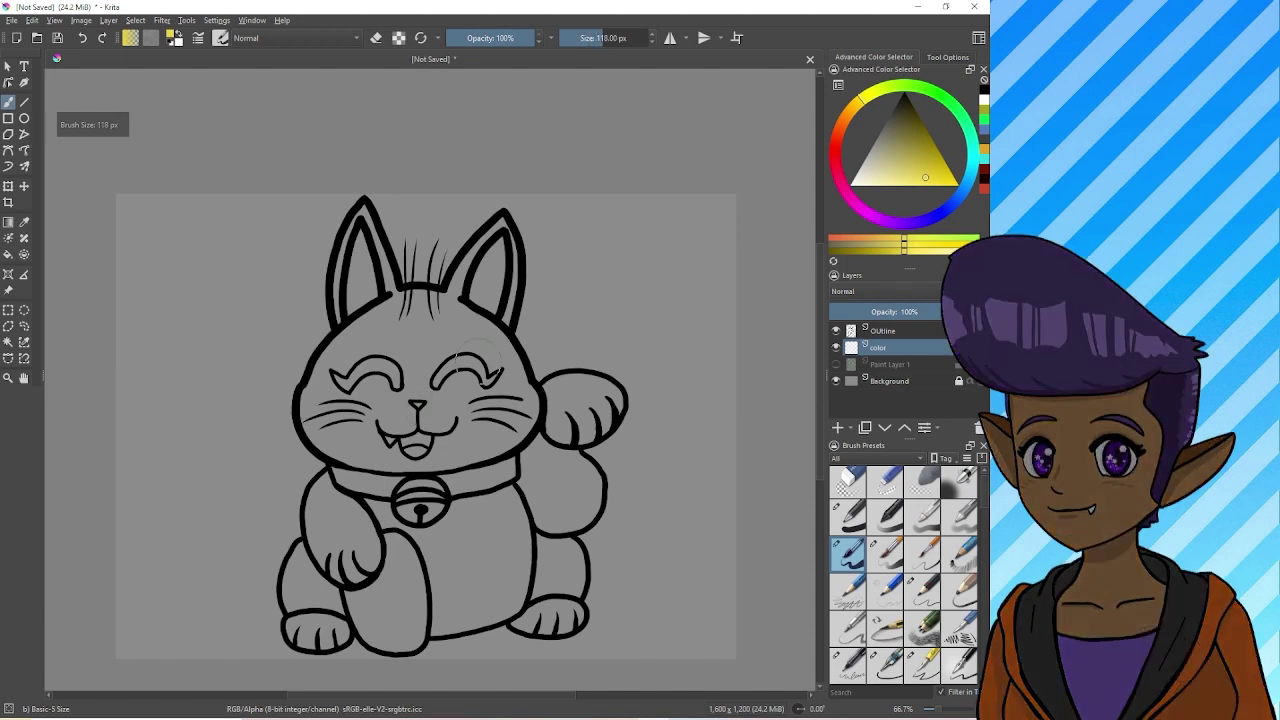
{"action": "mouse_move", "coordinate": [420, 405]}
{"action": "left_mouse_down"}
{"action": "mouse_move", "coordinate": [430, 425]}
{"action": "mouse_move", "coordinate": [375, 395]}
{"action": "left_mouse_up"}
{"action": "left_click_drag", "start_coordinate": [345, 330], "coordinate": [350, 400]}
{"action": "left_click_drag", "start_coordinate": [400, 310], "coordinate": [480, 440]}
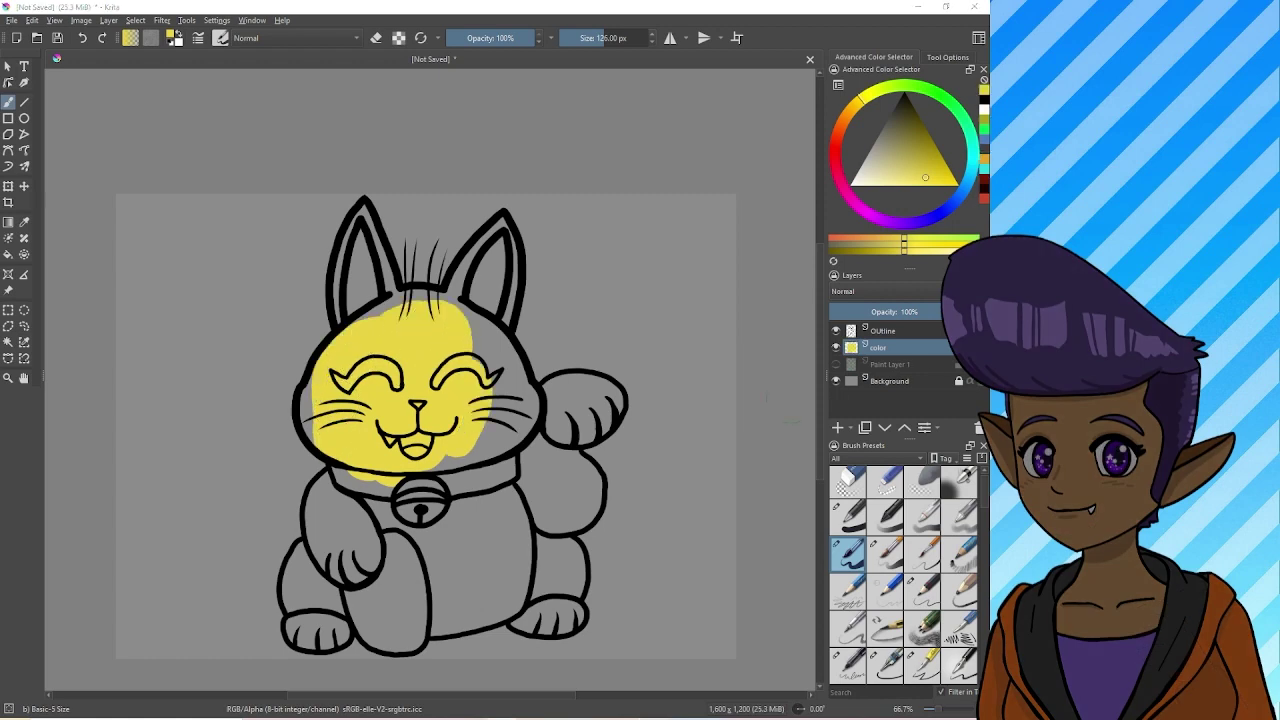
{"action": "mouse_move", "coordinate": [480, 350]}
{"action": "left_mouse_down"}
{"action": "mouse_move", "coordinate": [460, 390]}
{"action": "mouse_move", "coordinate": [430, 320]}
{"action": "mouse_move", "coordinate": [485, 412]}
{"action": "mouse_move", "coordinate": [465, 480]}
{"action": "mouse_move", "coordinate": [405, 525]}
{"action": "mouse_move", "coordinate": [360, 530]}
{"action": "mouse_move", "coordinate": [362, 545]}
{"action": "mouse_move", "coordinate": [330, 505]}
{"action": "mouse_move", "coordinate": [322, 545]}
{"action": "left_mouse_up"}
Paint the legs, feet, belly and arm areas yellow with a smaller brush, staying inside the outline.
{"action": "key", "text": "bracketleft"}
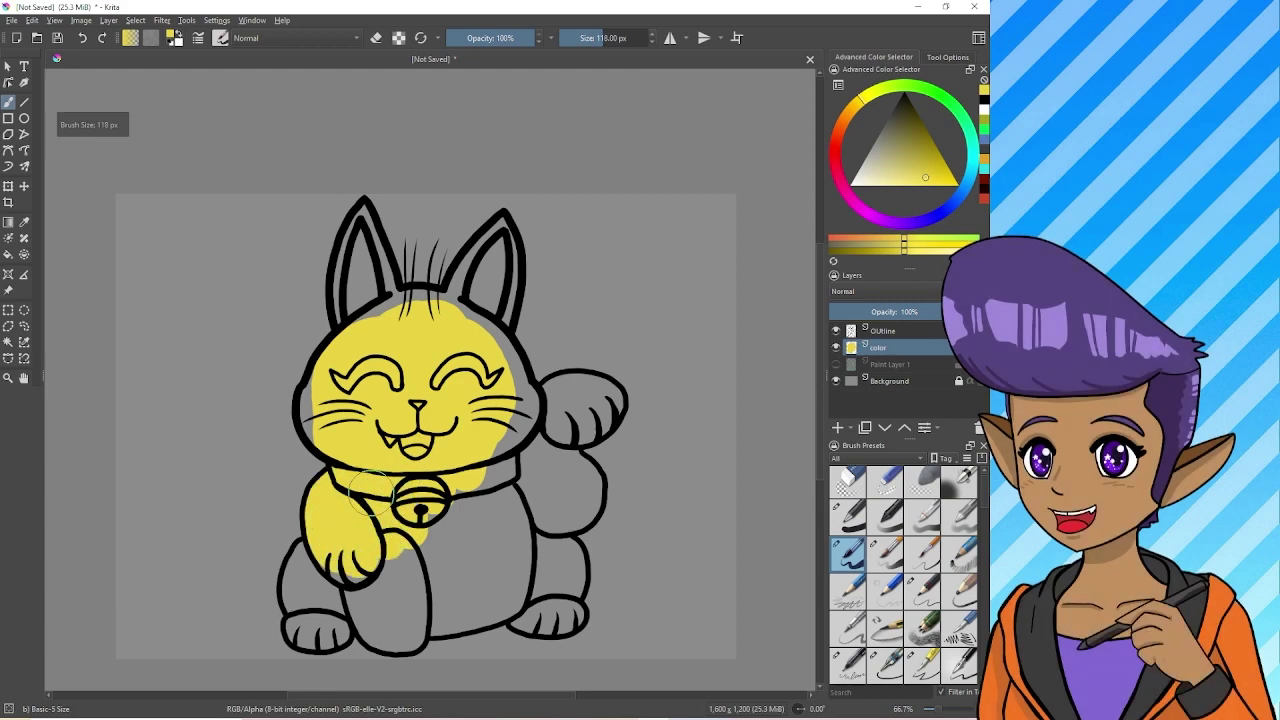
{"action": "key", "text": "bracketleft"}
{"action": "key", "text": "bracketleft"}
{"action": "key", "text": "bracketleft"}
{"action": "key", "text": "bracketleft"}
{"action": "key", "text": "bracketleft"}
{"action": "key", "text": "bracketleft"}
{"action": "key", "text": "bracketleft"}
{"action": "key", "text": "bracketleft"}
{"action": "mouse_move", "coordinate": [323, 548]}
{"action": "left_mouse_down"}
{"action": "mouse_move", "coordinate": [290, 607]}
{"action": "mouse_move", "coordinate": [526, 605]}
{"action": "mouse_move", "coordinate": [540, 629]}
{"action": "mouse_move", "coordinate": [592, 431]}
{"action": "mouse_move", "coordinate": [577, 417]}
{"action": "mouse_move", "coordinate": [503, 427]}
{"action": "mouse_move", "coordinate": [326, 372]}
{"action": "mouse_move", "coordinate": [403, 520]}
{"action": "mouse_move", "coordinate": [344, 588]}
{"action": "mouse_move", "coordinate": [423, 601]}
{"action": "mouse_move", "coordinate": [395, 624]}
{"action": "mouse_move", "coordinate": [408, 577]}
{"action": "mouse_move", "coordinate": [450, 570]}
{"action": "mouse_move", "coordinate": [549, 520]}
{"action": "left_mouse_up"}
Reduce the brush size further and paint the remaining head edges and both ears yellow.
{"action": "key", "text": "bracketleft"}
{"action": "key", "text": "bracketleft"}
{"action": "key", "text": "bracketleft"}
{"action": "key", "text": "bracketleft"}
{"action": "key", "text": "bracketleft"}
{"action": "key", "text": "bracketleft"}
{"action": "key", "text": "bracketleft"}
{"action": "mouse_move", "coordinate": [475, 300]}
{"action": "left_mouse_down"}
{"action": "mouse_move", "coordinate": [403, 291]}
{"action": "mouse_move", "coordinate": [385, 264]}
{"action": "mouse_move", "coordinate": [360, 326]}
{"action": "mouse_move", "coordinate": [377, 232]}
{"action": "left_mouse_up"}
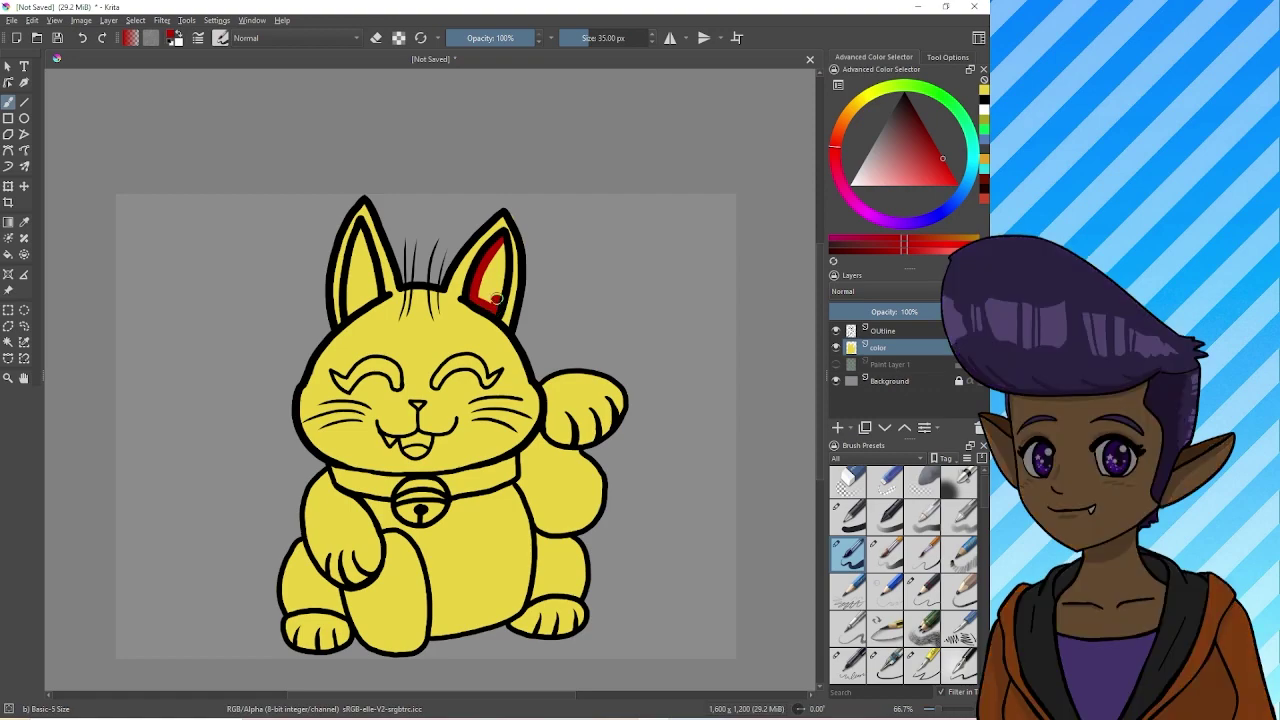
Paint the inner ears and tongue dark red and fill the closed eyes with black.
{"action": "mouse_move", "coordinate": [492, 250]}
{"action": "left_mouse_down"}
{"action": "mouse_move", "coordinate": [360, 255]}
{"action": "mouse_move", "coordinate": [372, 300]}
{"action": "left_mouse_up"}
{"action": "mouse_move", "coordinate": [404, 436]}
{"action": "left_mouse_down"}
{"action": "mouse_move", "coordinate": [428, 450]}
{"action": "mouse_move", "coordinate": [417, 456]}
{"action": "left_mouse_up"}
{"action": "left_click_drag", "start_coordinate": [435, 382], "coordinate": [500, 383]}
{"action": "left_click_drag", "start_coordinate": [334, 390], "coordinate": [400, 384]}
{"action": "left_click", "coordinate": [389, 371]}
Sample the red from the inner ear and paint the collar on both sides of the bell with it.
{"action": "left_click", "coordinate": [503, 300], "text": "ctrl"}
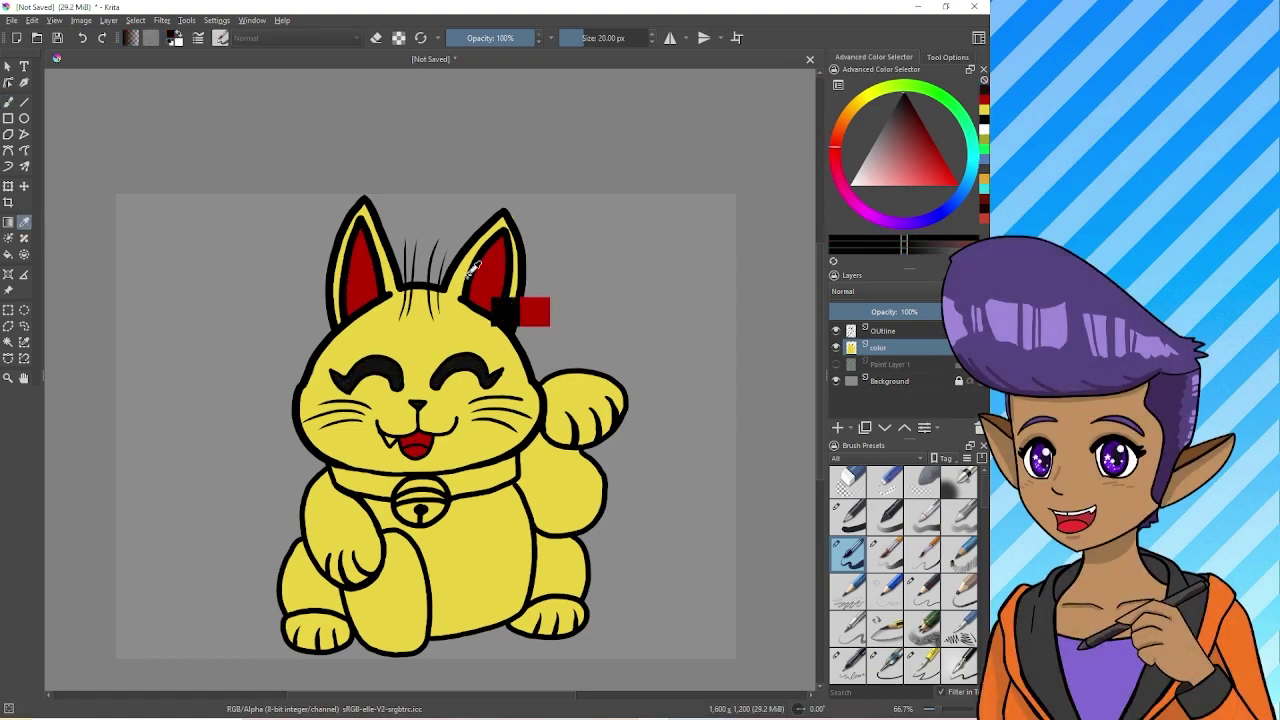
{"action": "left_click_drag", "start_coordinate": [334, 476], "coordinate": [404, 492]}
{"action": "left_click_drag", "start_coordinate": [438, 490], "coordinate": [514, 462]}
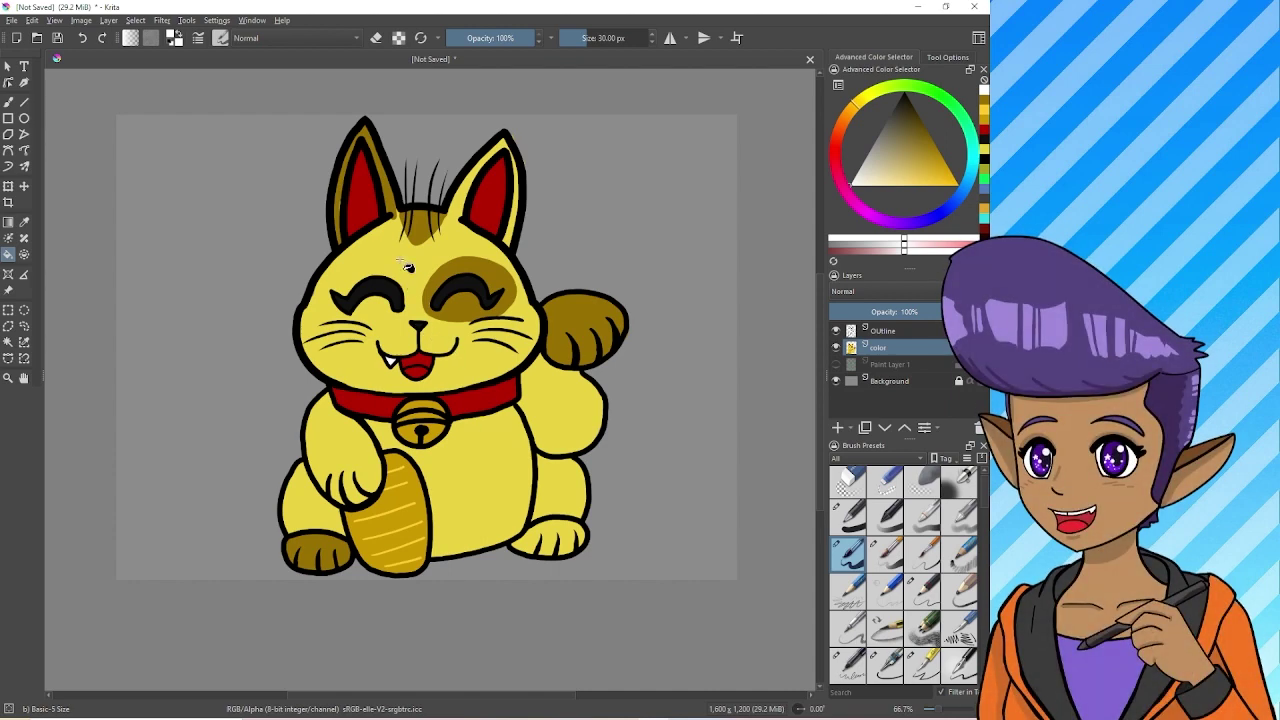
Fill the cat's yellow fur with white.
{"action": "left_click", "coordinate": [408, 267]}
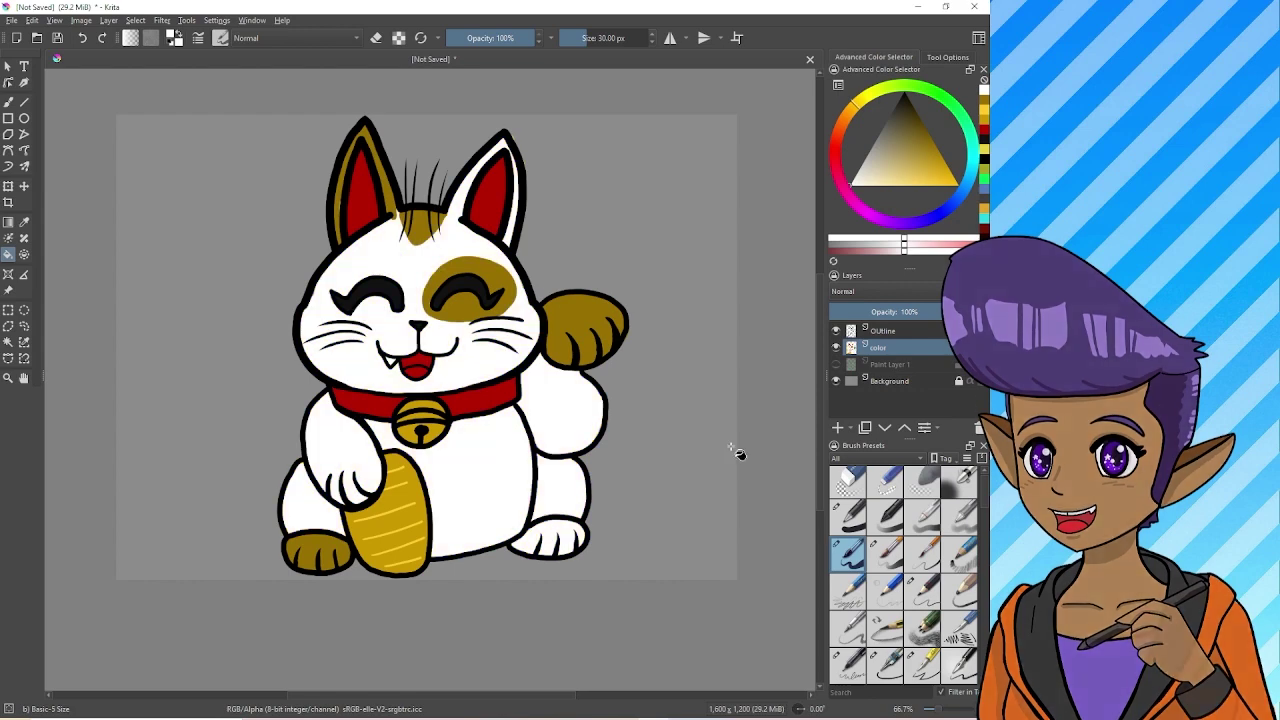